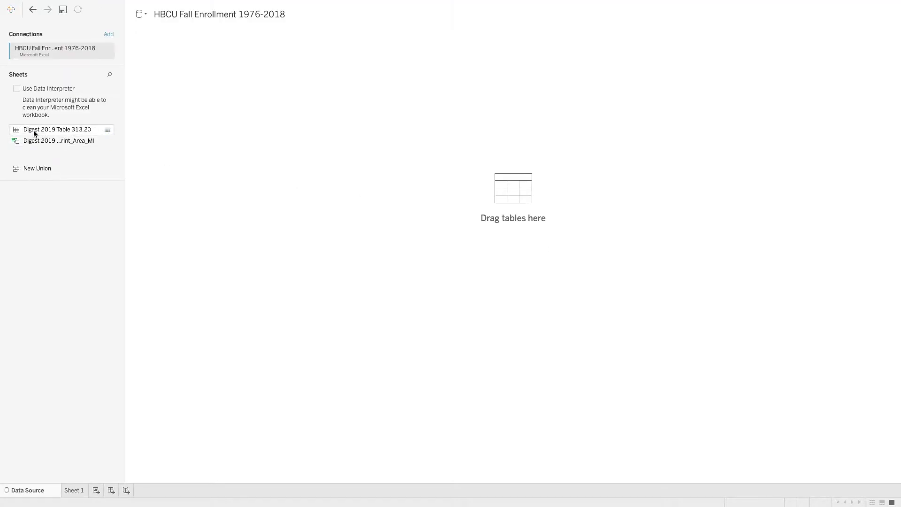
- Clean the connected HBCU Fall Enrollment 1976-2018 workbook with Data Interpreter
drag(29, 133, 33, 105)
click(16, 89)
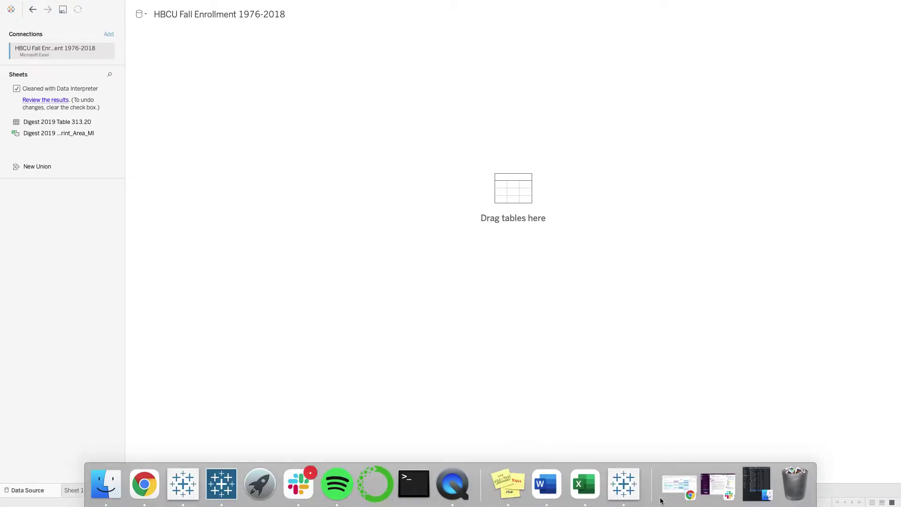
- Switch to Excel to examine the header layout and notes of the HBCU enrollment workbook, and return to Tableau
click(591, 493)
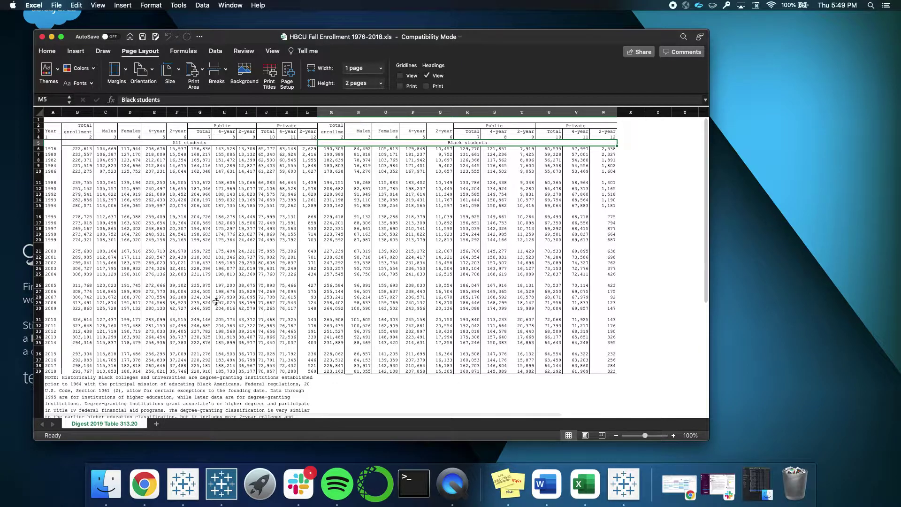
scroll(206, 273, down, 7)
scroll(206, 274, down, 3)
scroll(206, 273, up, 10)
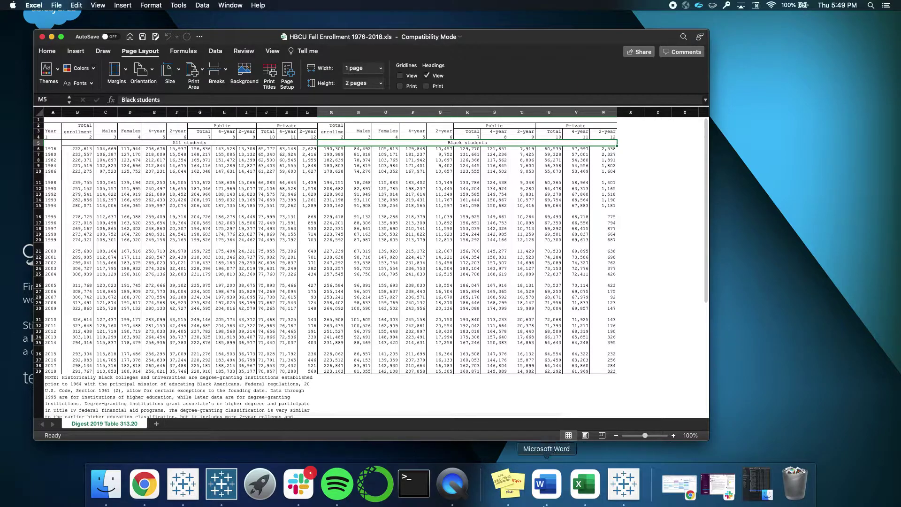
click(630, 495)
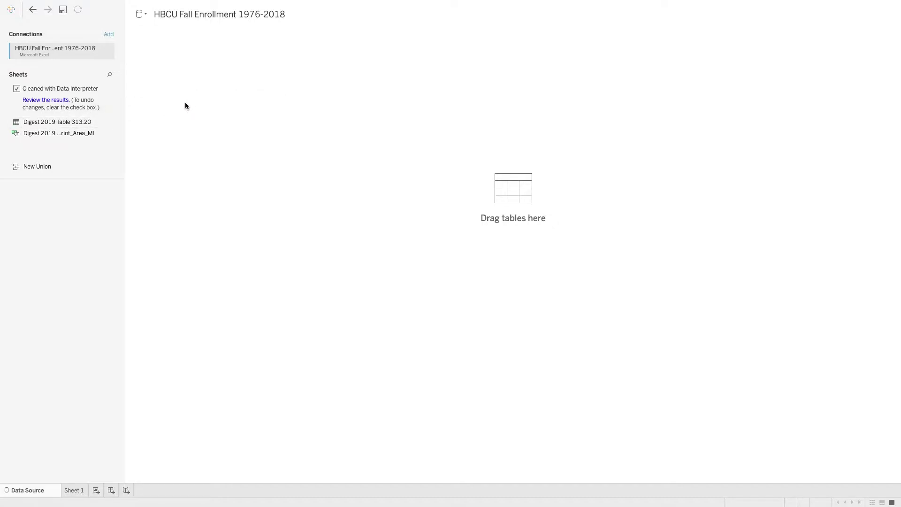
- Add the Digest 2019 Table 313.20 sheet to the data source and change the Year 1 field's data type to Date
drag(57, 122, 185, 103)
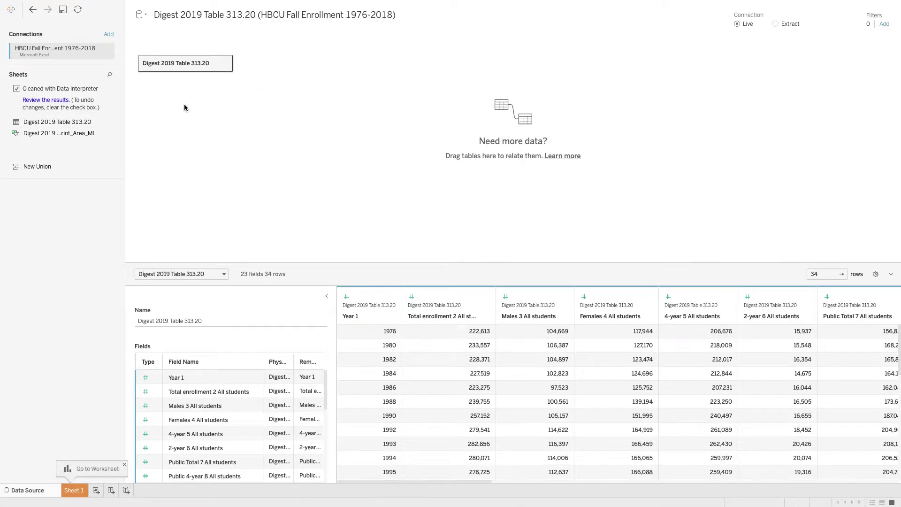
scroll(272, 398, down, 5)
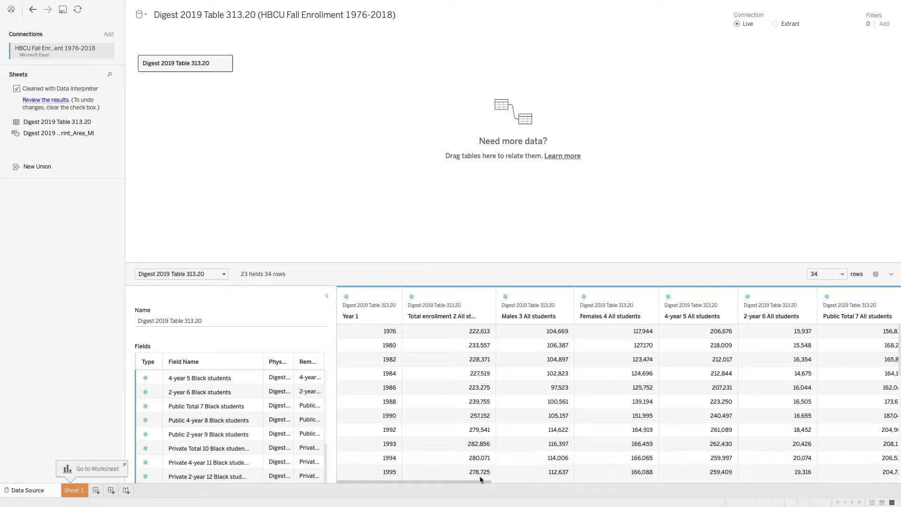
click(347, 297)
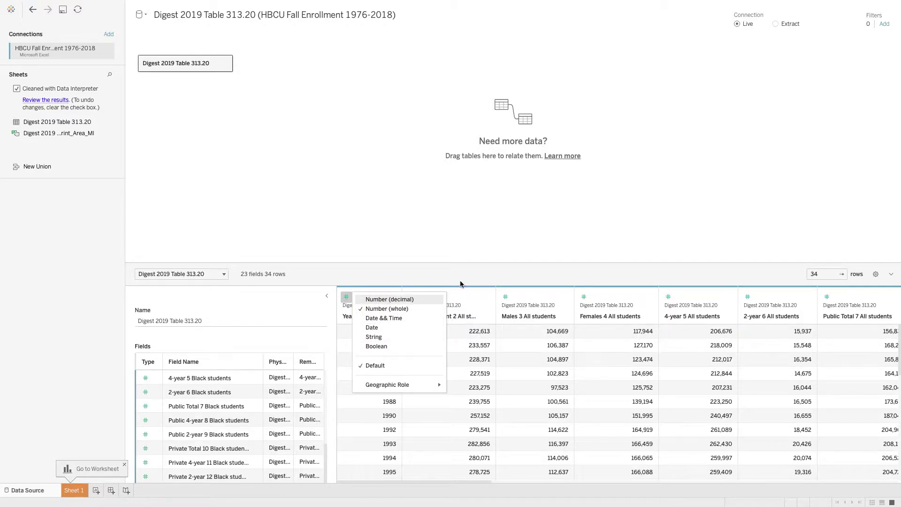
click(488, 285)
click(349, 299)
click(372, 330)
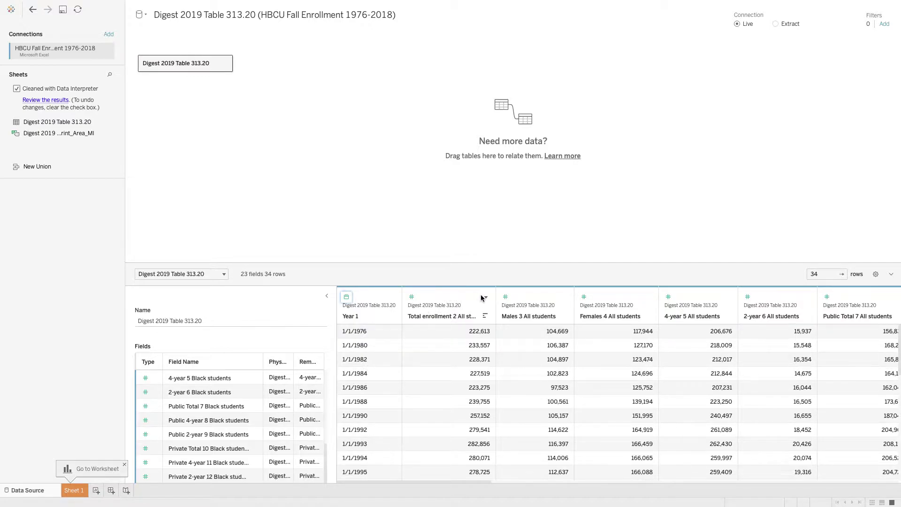
- Hide the four All students columns from Males 3 through 2-year 6
click(541, 296)
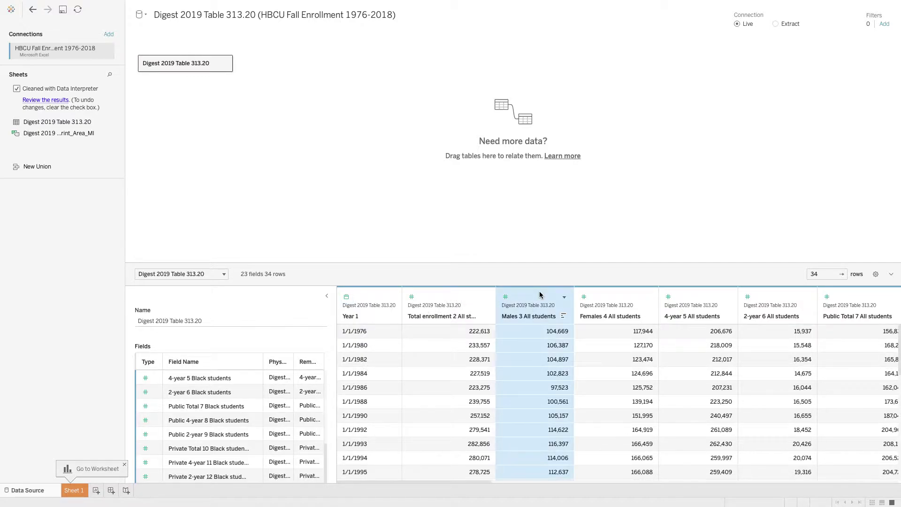
shift+click(620, 297)
shift+click(707, 296)
shift+click(780, 296)
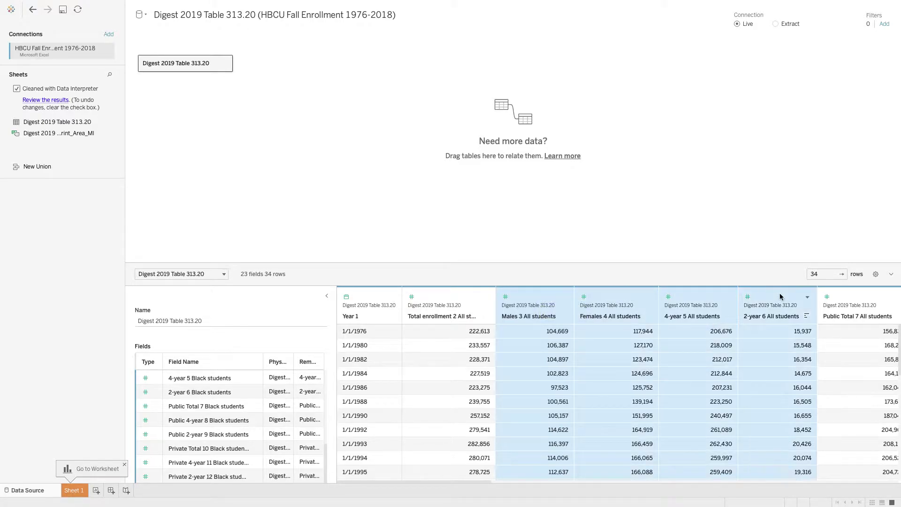
click(807, 297)
click(754, 319)
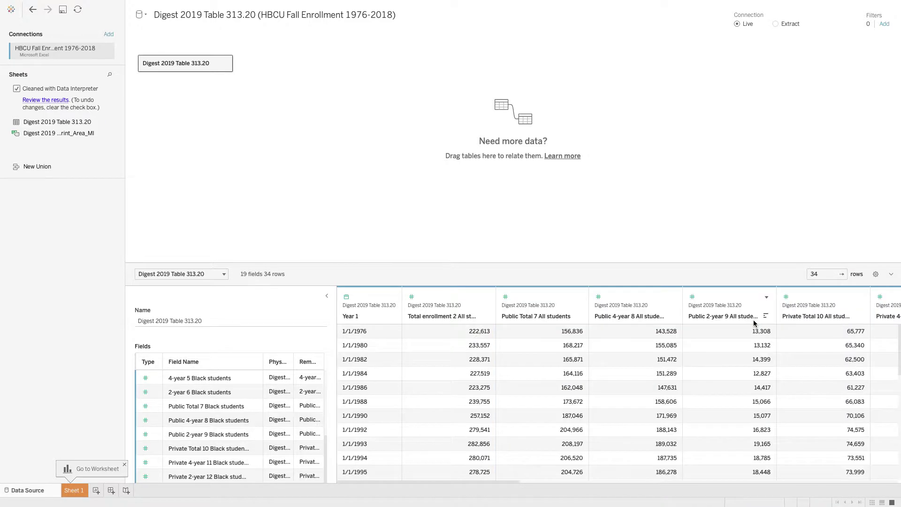
- Hide the All students columns from Public Total 7 through Private 2-year 12
click(540, 296)
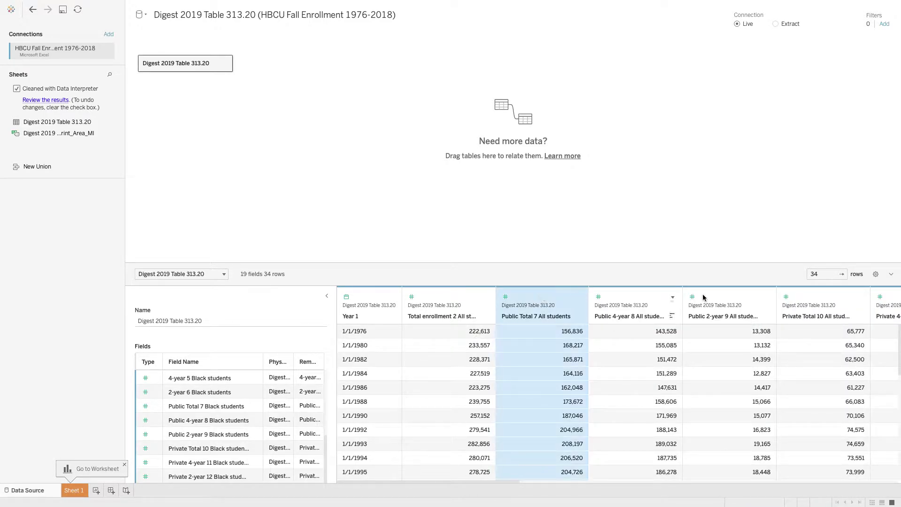
shift+click(804, 295)
drag(514, 482, 680, 487)
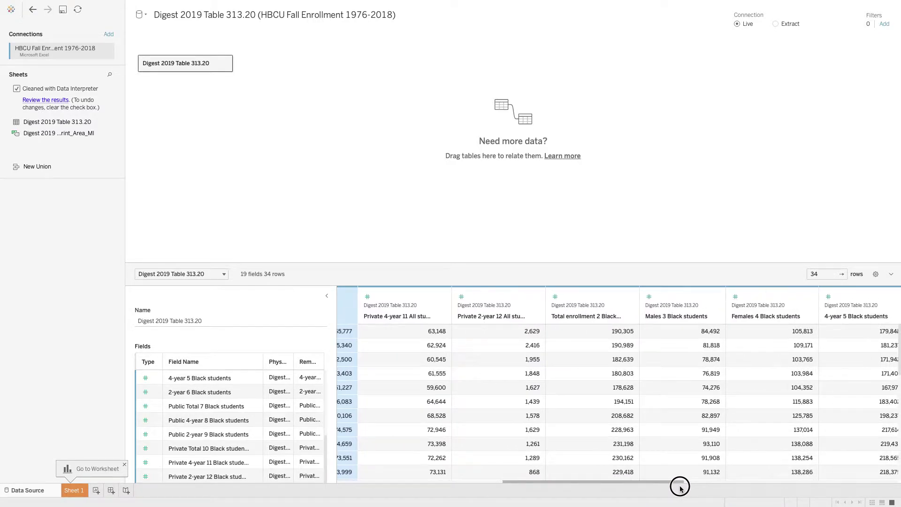
shift+click(495, 291)
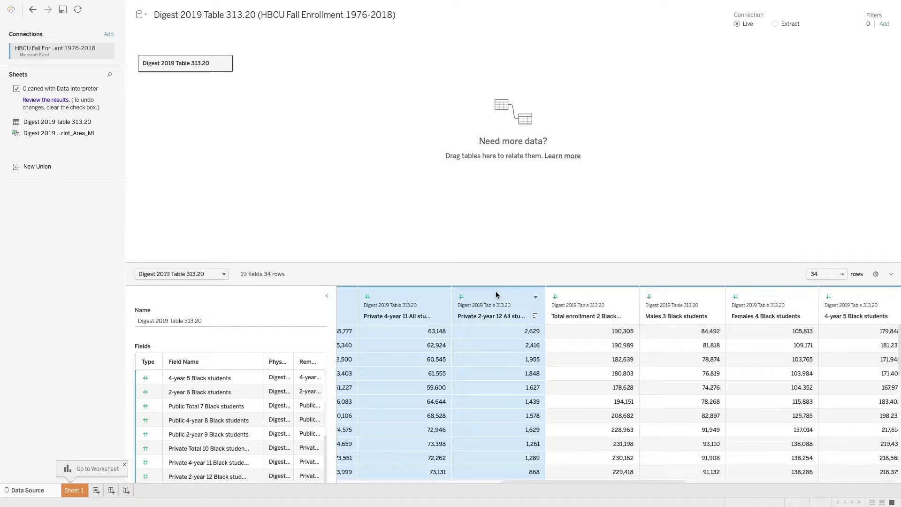
click(535, 299)
click(558, 319)
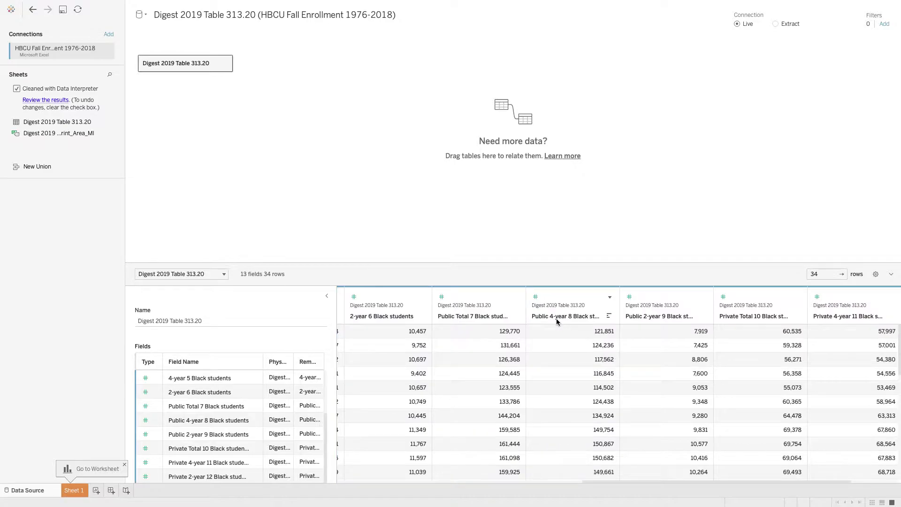
- Hide the Black students columns from Males 3 through Private 2-year 12, keeping Total enrollment 2 Black students
drag(696, 484, 484, 482)
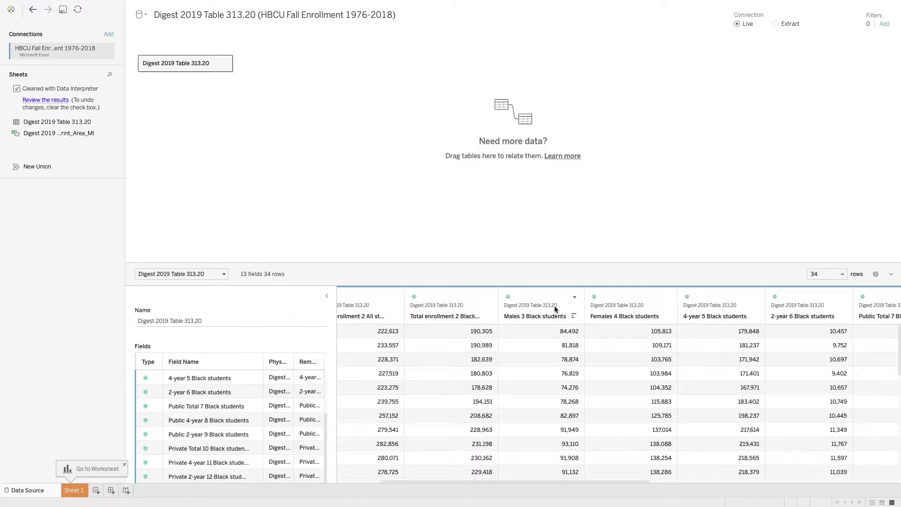
click(554, 309)
drag(593, 483, 867, 482)
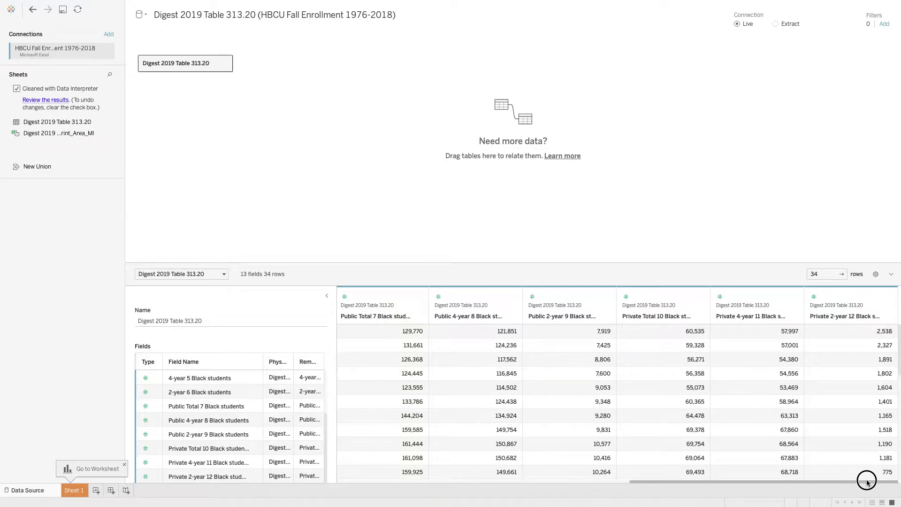
shift+click(845, 299)
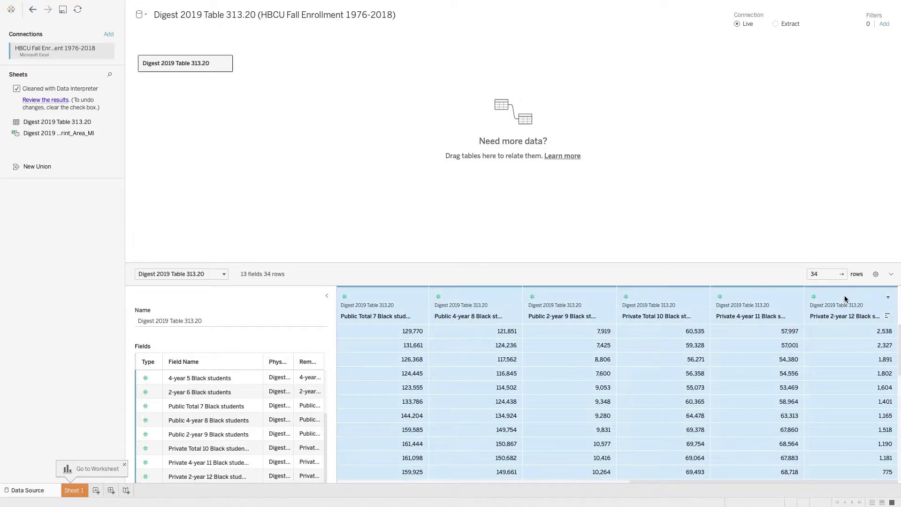
click(886, 299)
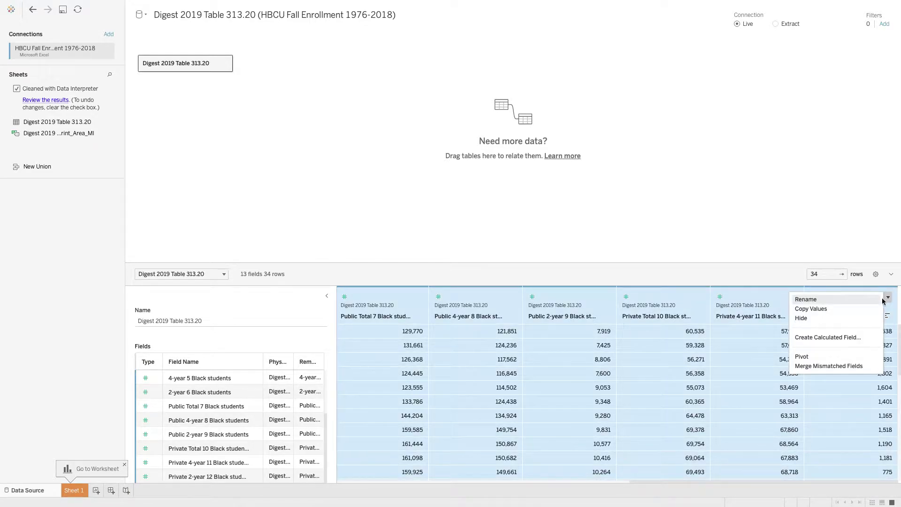
click(821, 319)
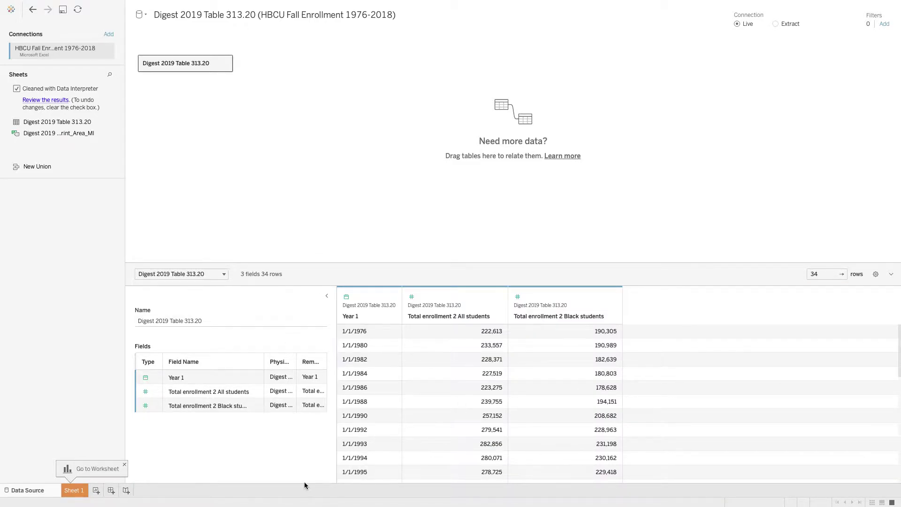
- Open Sheet 1, widen its data pane to show full field names, and start a calculated field named "% of Black Students"
click(77, 492)
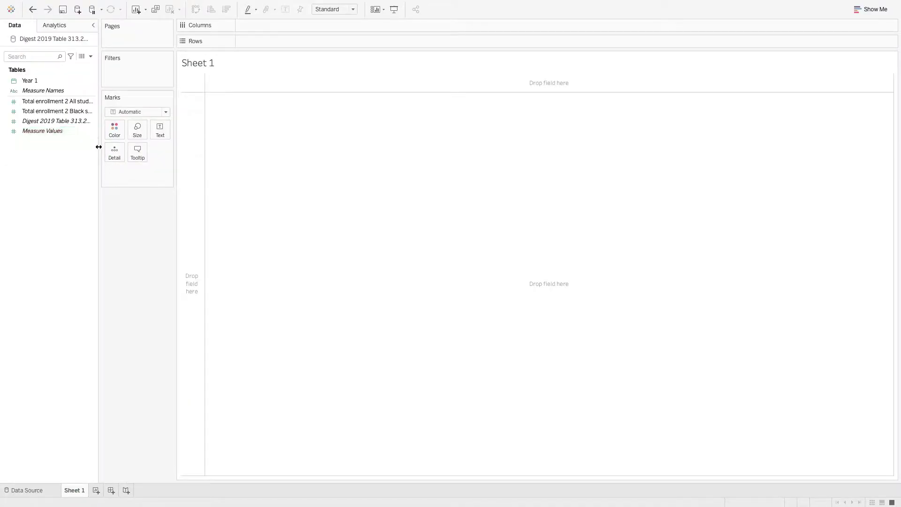
drag(96, 194, 153, 193)
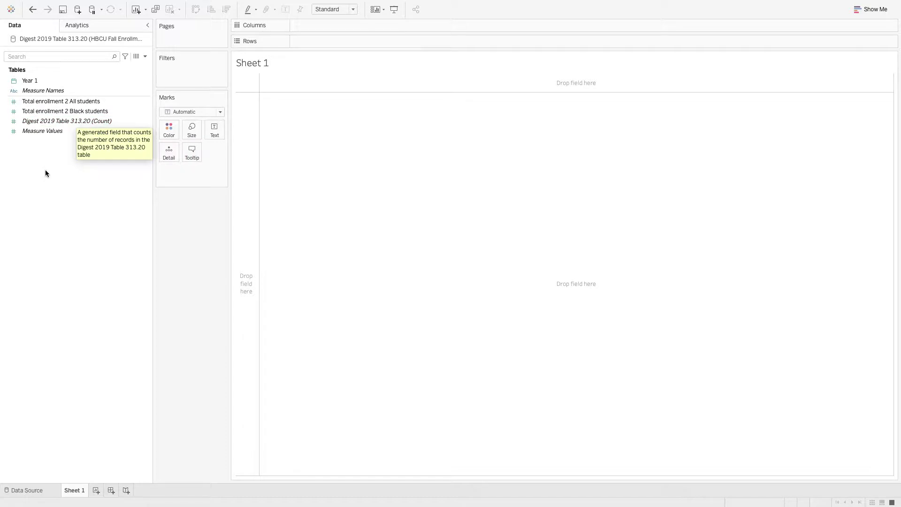
right_click(36, 188)
click(76, 196)
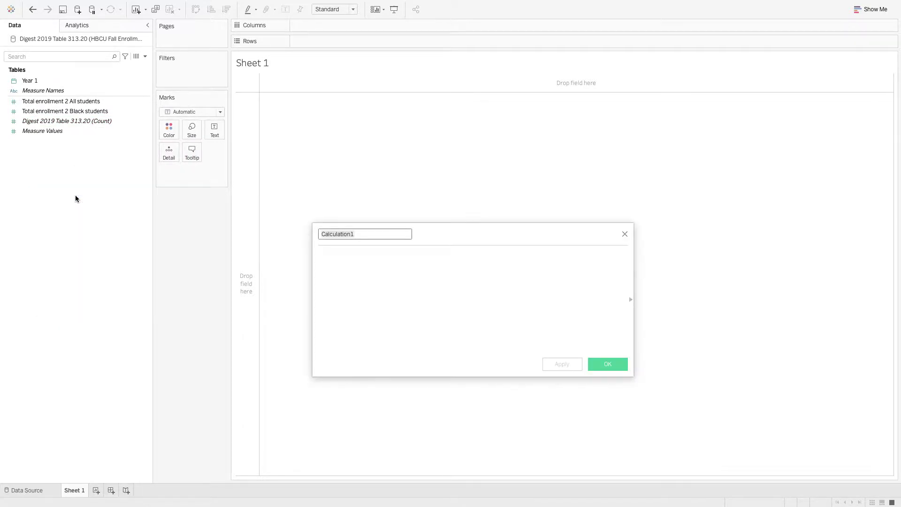
text(%)
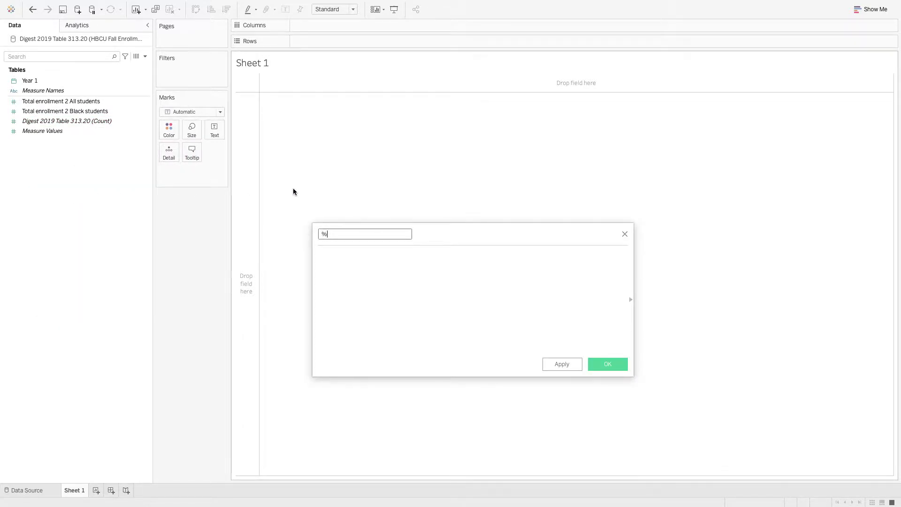
text( of Black Students)
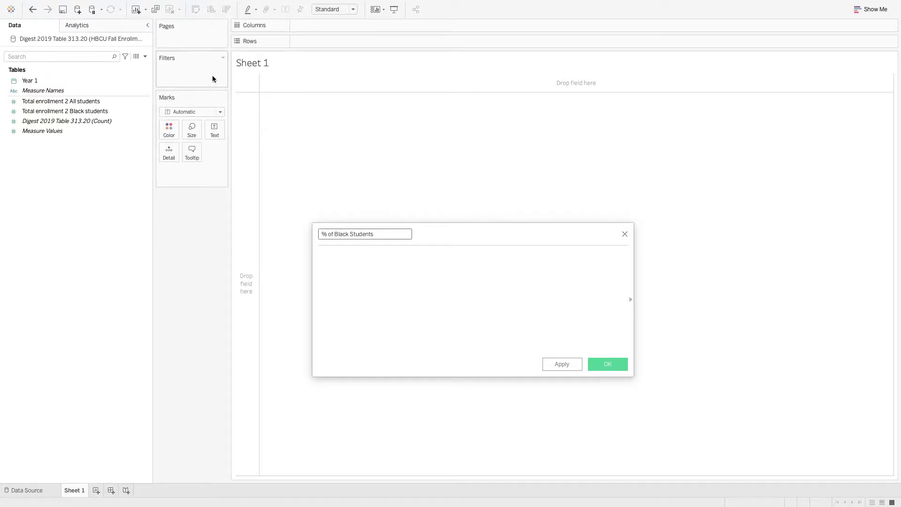
key(Tab)
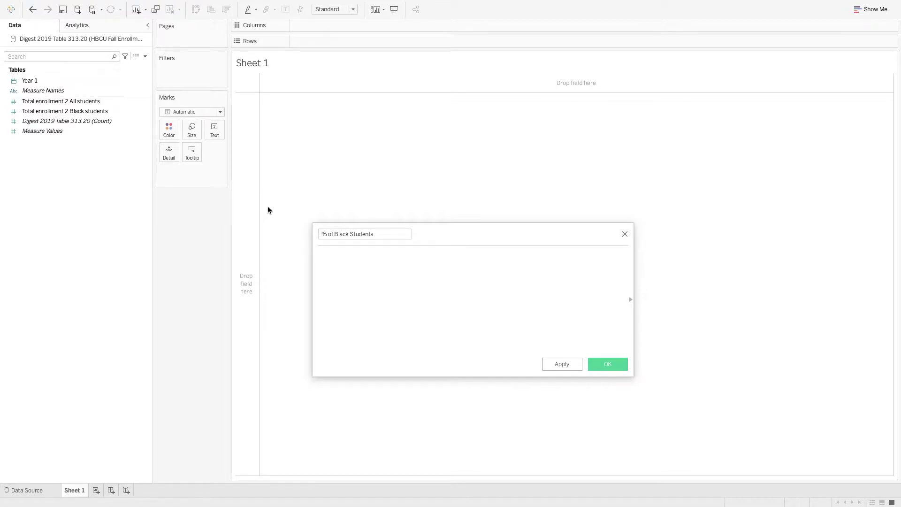
- Define the calculation as SUM([Total enrollment 2 Black students])/sum([Total enrollment 2 All students]) and save the field
text(SUM()
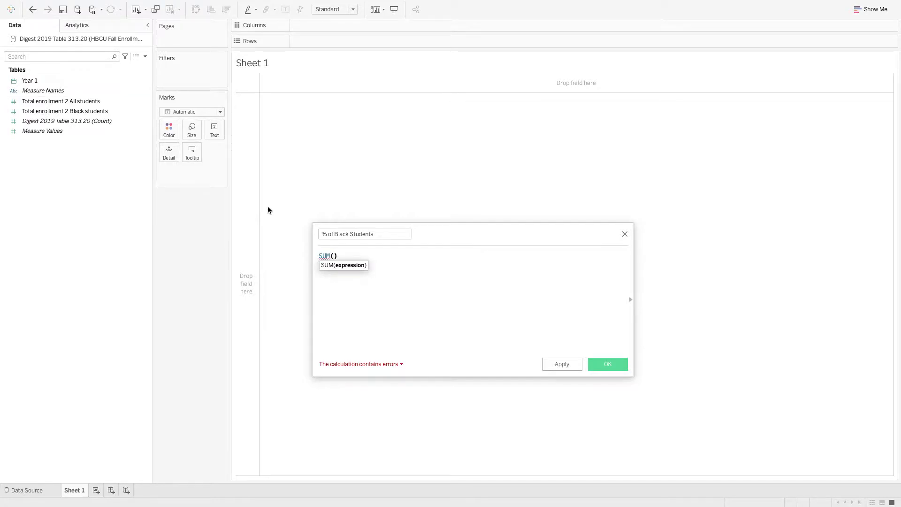
text([)
key(Down)
key(Down)
key(Return)
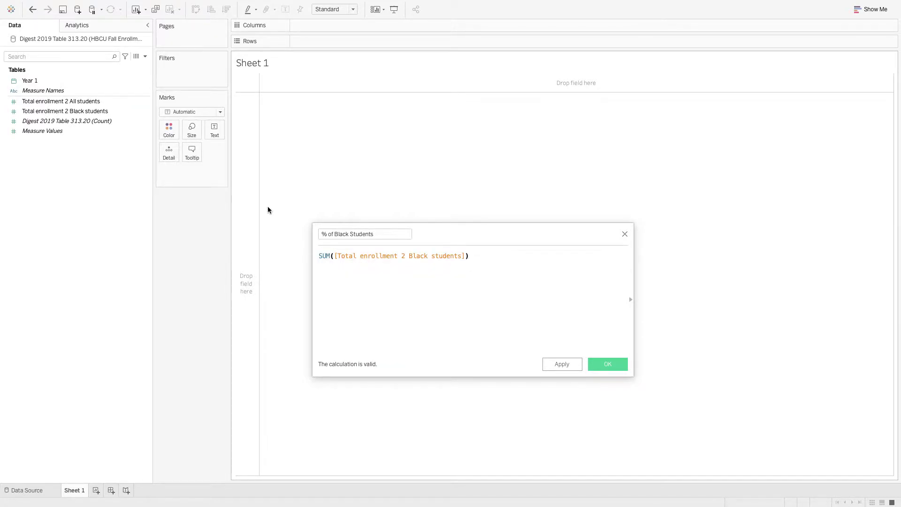
text()/sum)
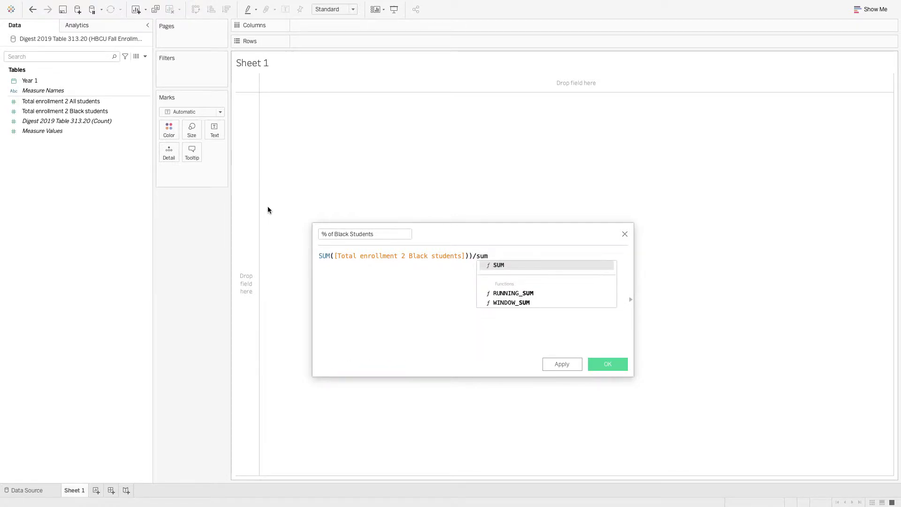
text((tot)
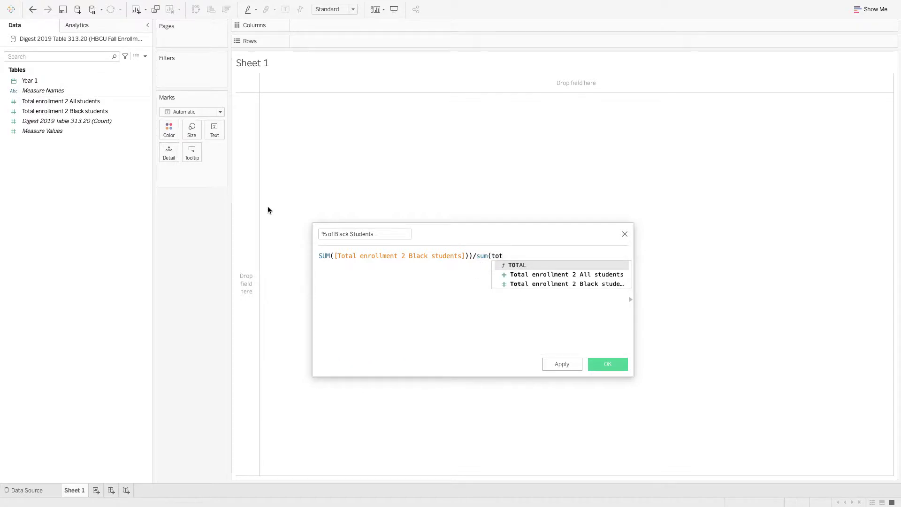
key(Down)
key(Return)
text())
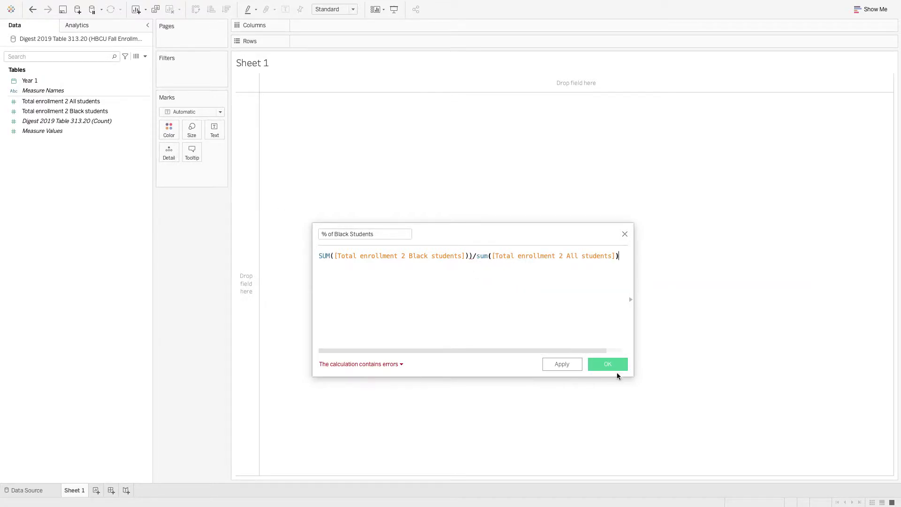
click(472, 257)
key(BackSpace)
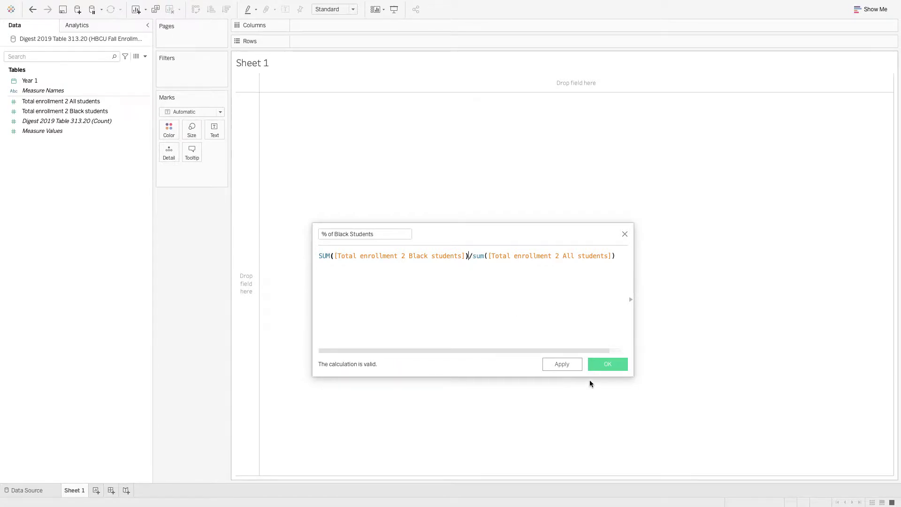
click(608, 365)
- Start a new calculated field named "% of NonBlack Students"
right_click(55, 181)
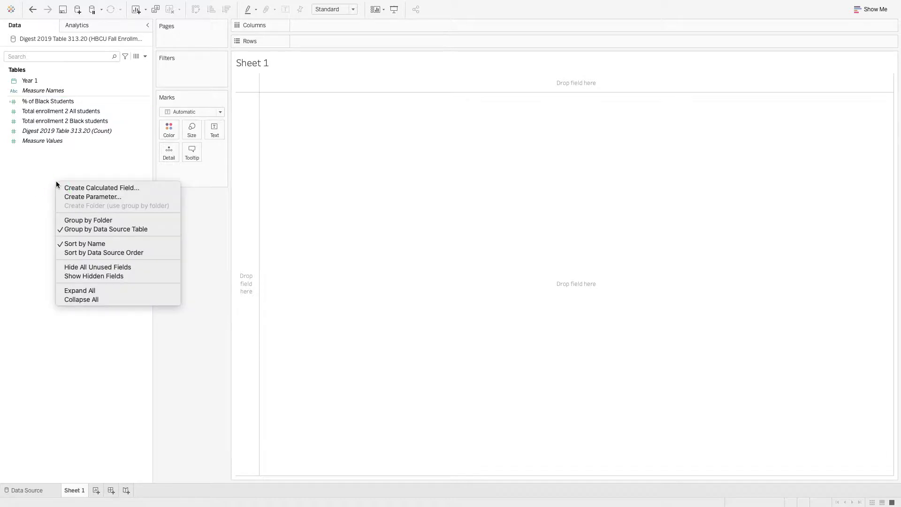
click(70, 188)
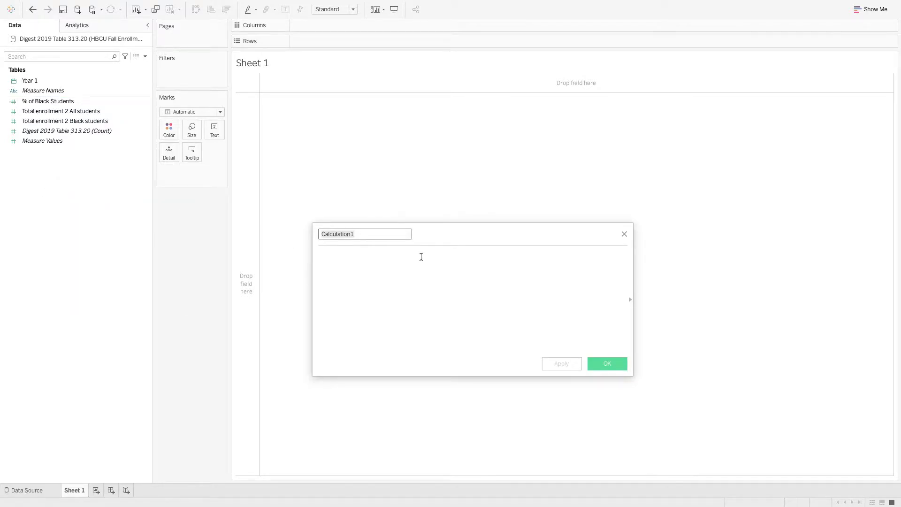
text(% of Nonwh)
key(BackSpace)
key(BackSpace)
text(Black Students)
- Define the calculation as 1-[% of Black Students] and save the field
click(421, 257)
text(1-)
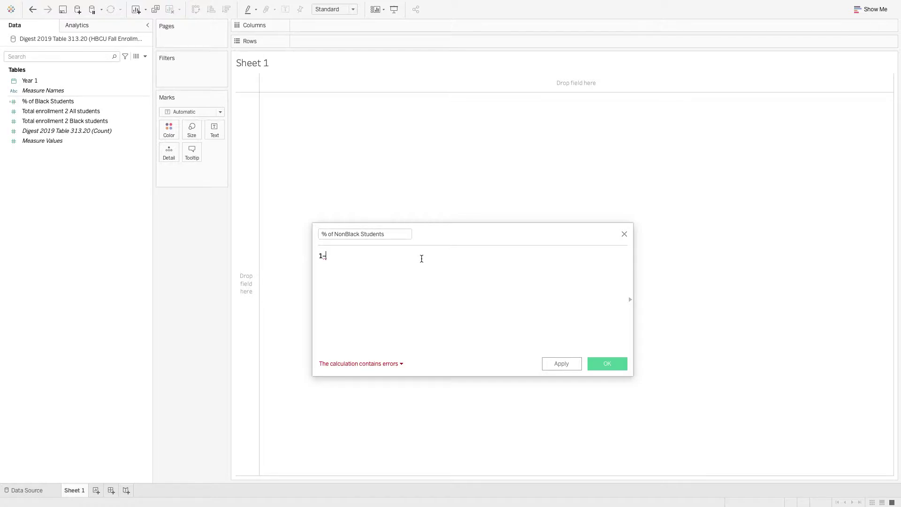
text(bla)
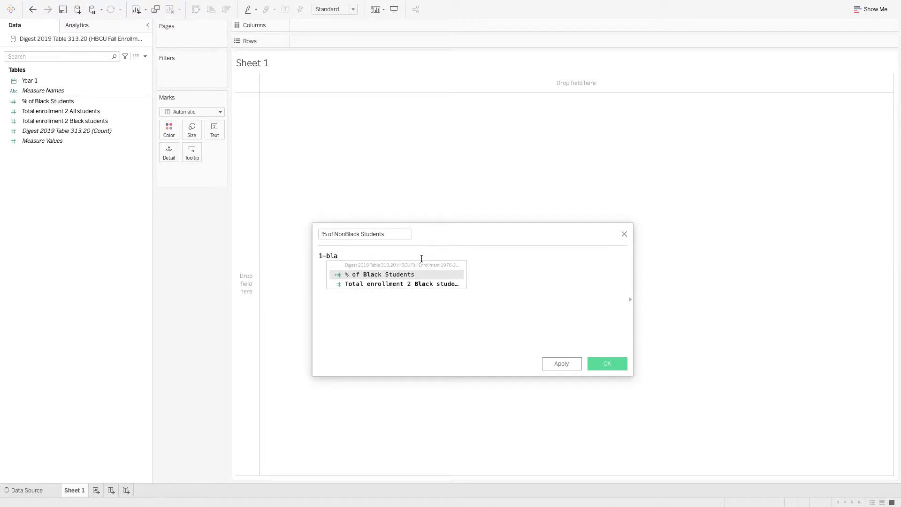
key(Return)
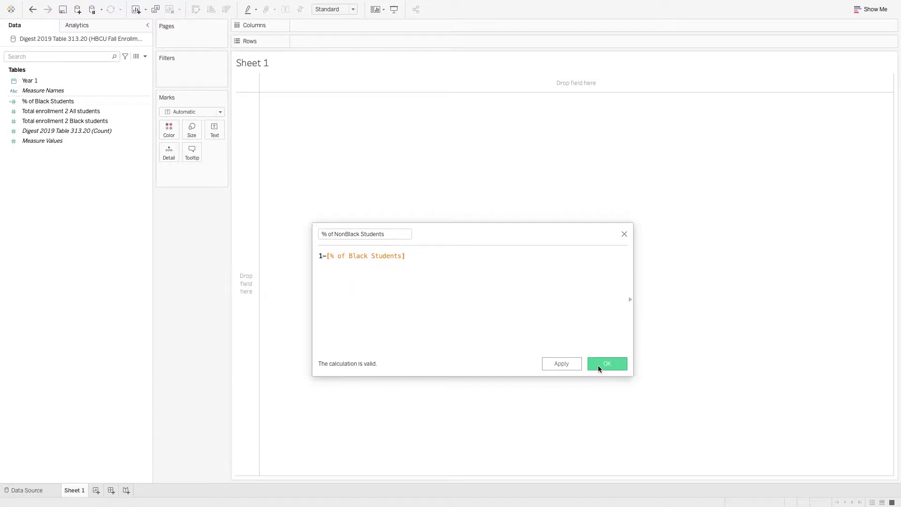
click(599, 366)
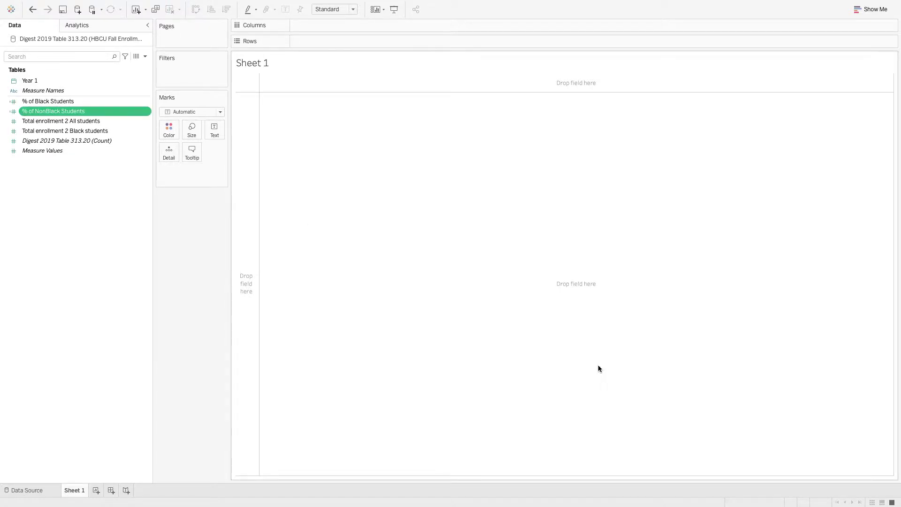
- Rename the Total enrollment 2 All students field as "Total Enrollment"
right_click(50, 123)
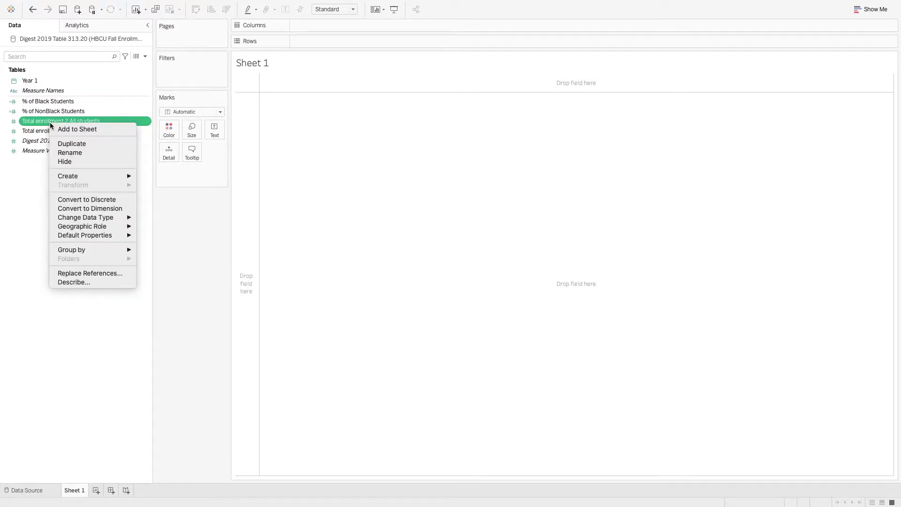
click(86, 152)
text(Total Enrollment)
key(Return)
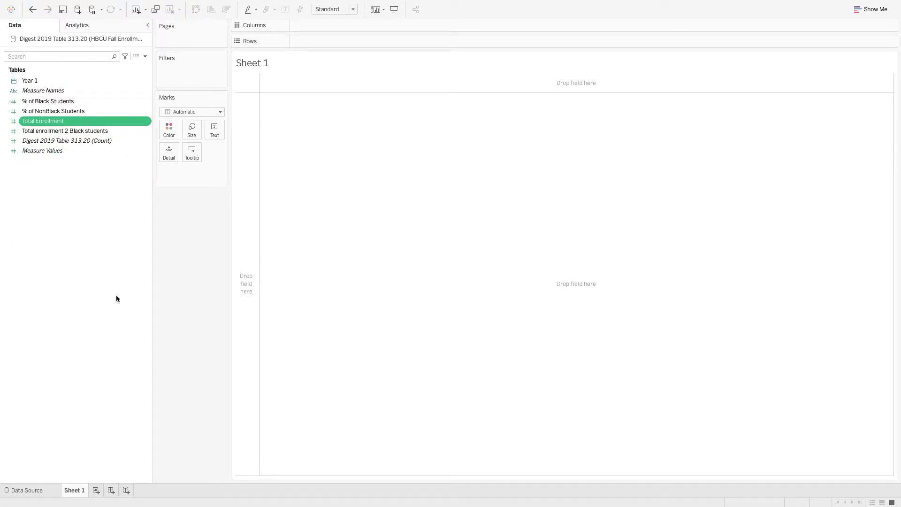
right_click(68, 331)
click(85, 346)
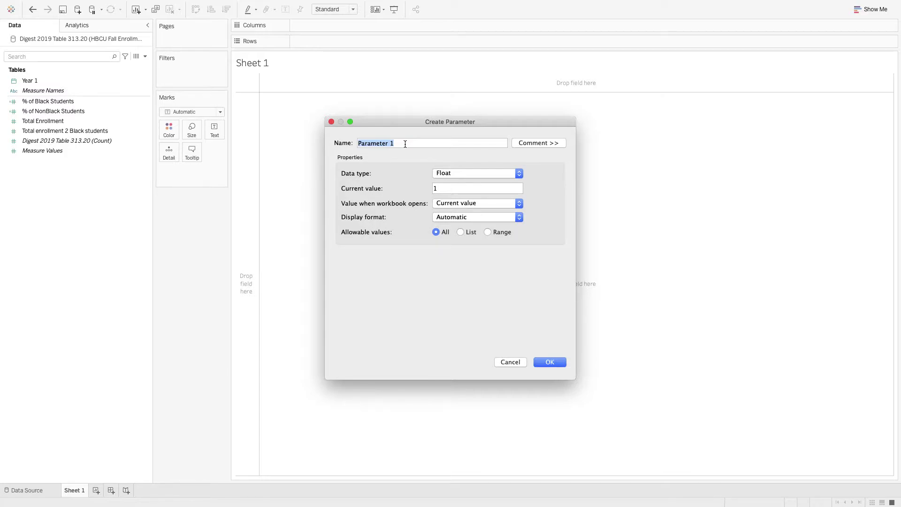
text(Measure N)
text(p.)
click(478, 173)
click(469, 190)
click(452, 174)
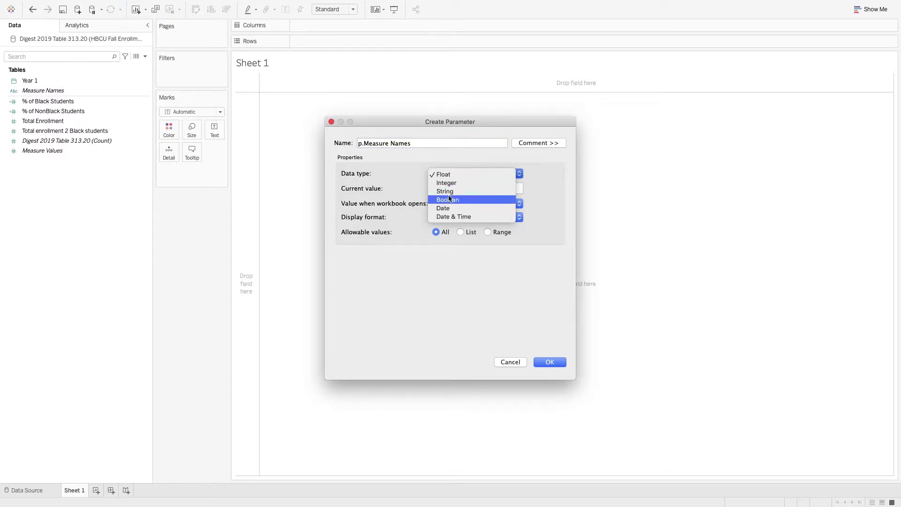
click(450, 194)
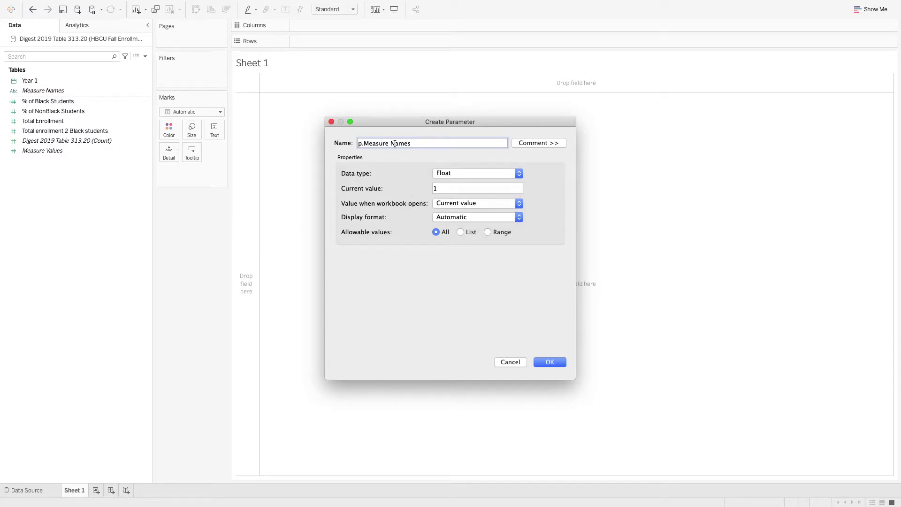
click(437, 171)
click(444, 193)
click(510, 362)
- Start a parameter named "p.Measure Names" with the String data type and a list of allowable values
right_click(37, 256)
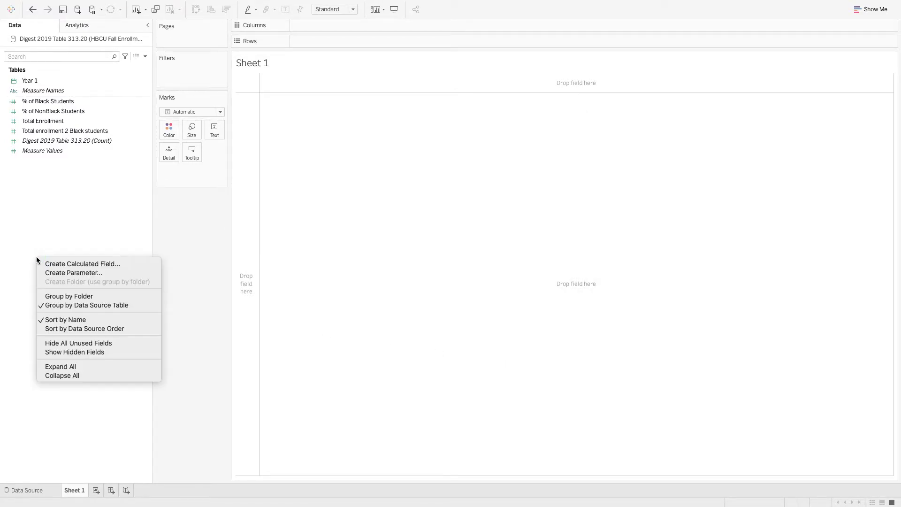
click(67, 272)
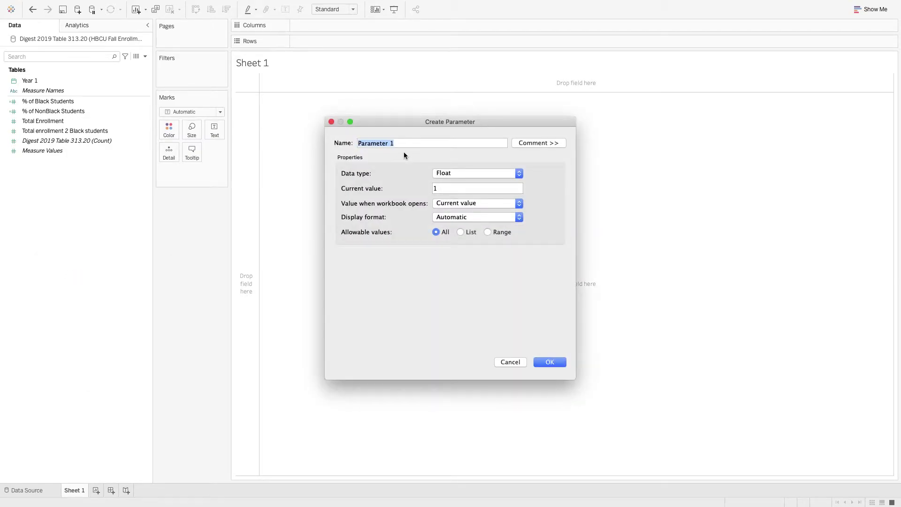
text(p.Measure Names)
click(465, 172)
click(459, 191)
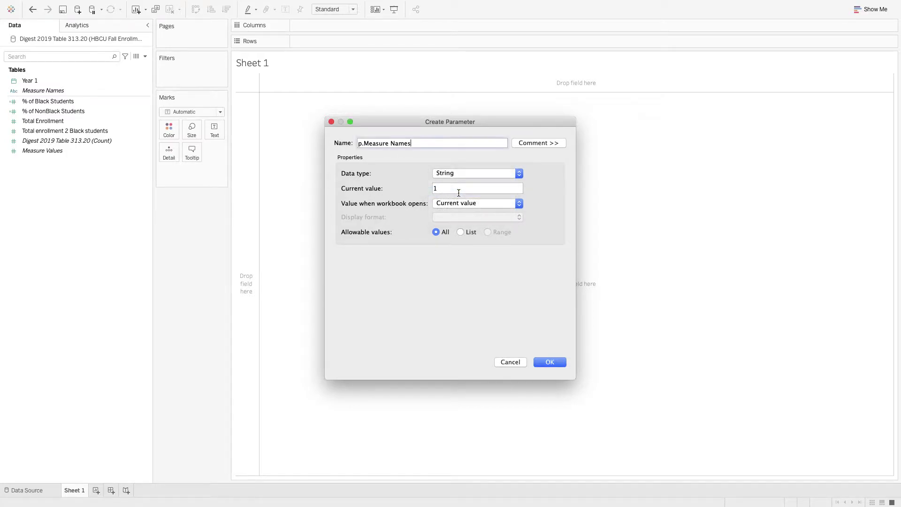
click(460, 232)
- Add the list values % of Black Students, % of NonBlack Students and Total Enrollment, and save the parameter
click(370, 282)
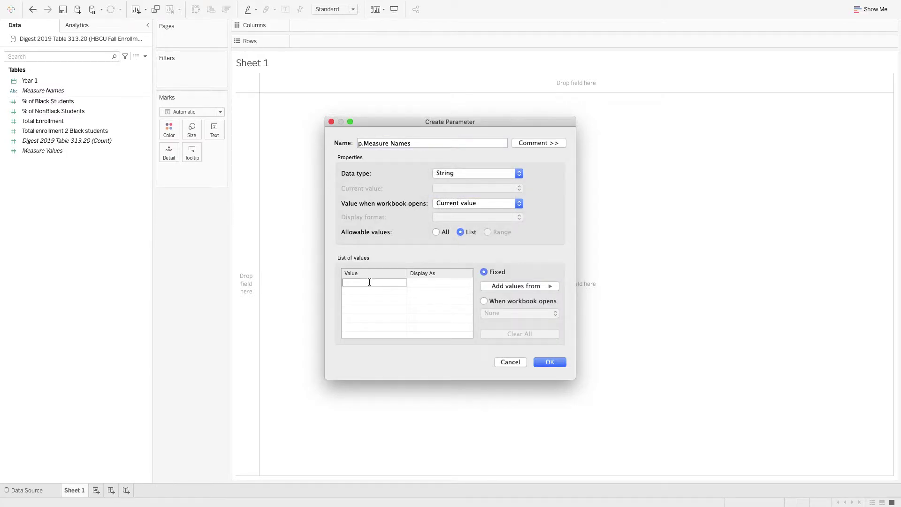
text(% of Black Students)
key(Return)
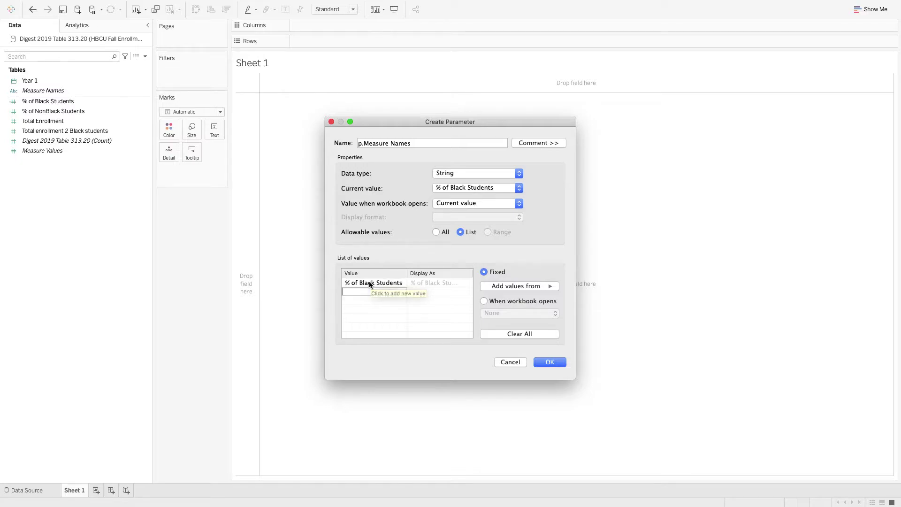
text(% of NonBlack )
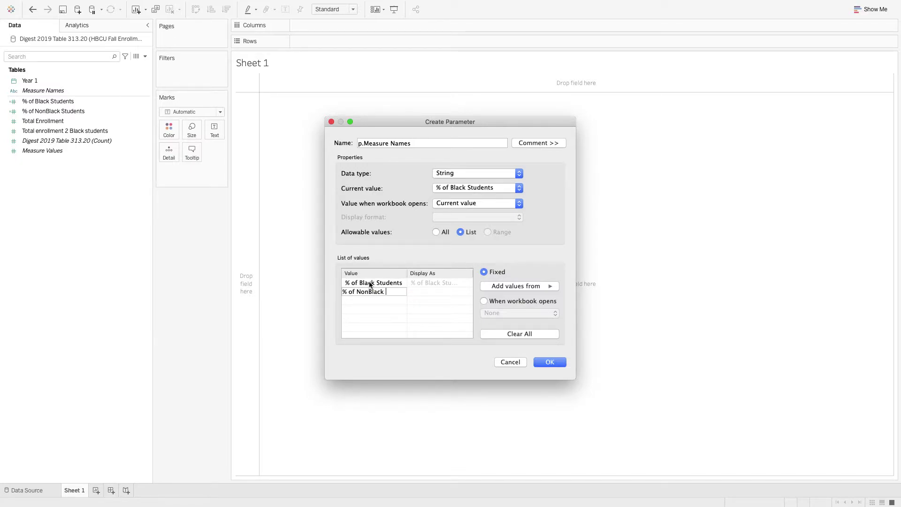
text(Student)
text(s)
key(Return)
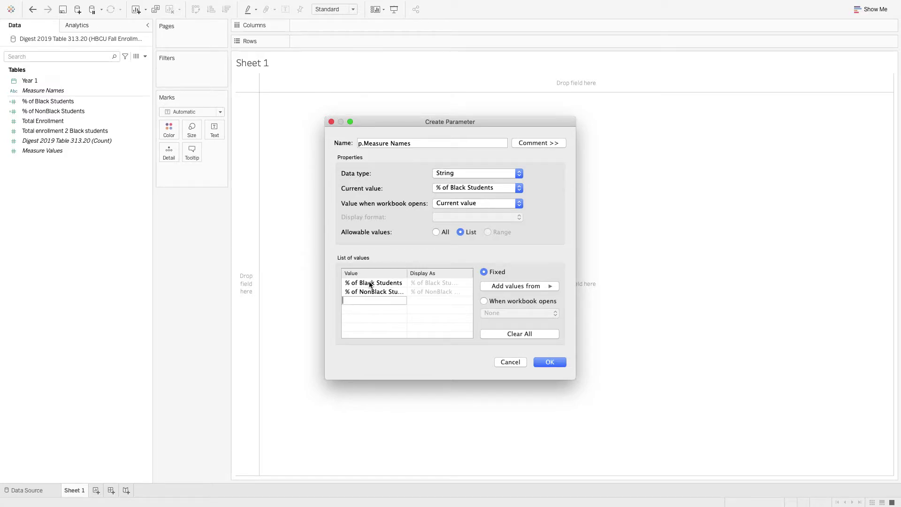
text(Total Enrollment)
key(Return)
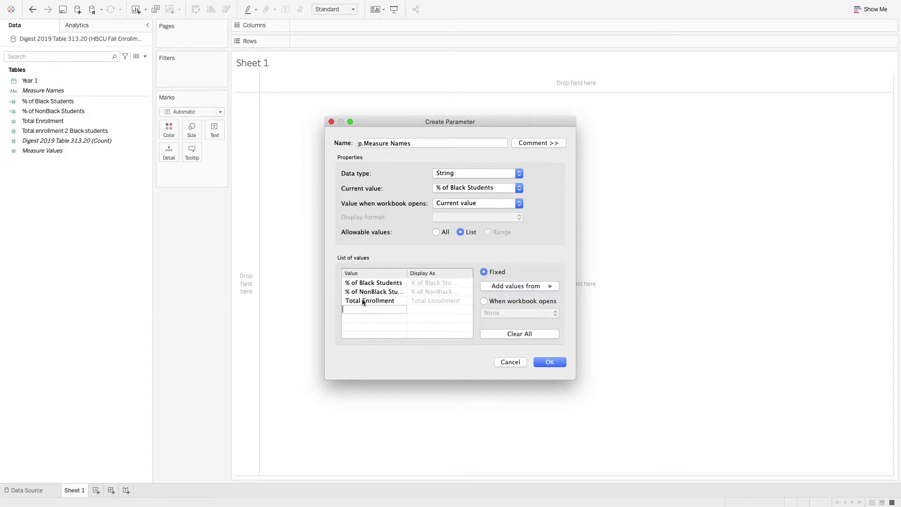
double_click(365, 301)
click(417, 303)
click(391, 303)
click(550, 362)
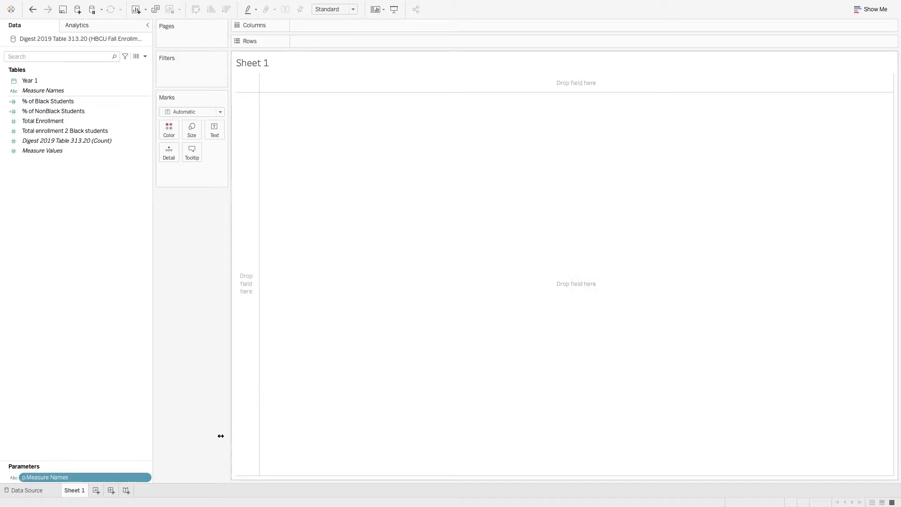
- Enlarge the Parameters area of the data pane and show the p.Measure Names parameter control on the sheet
drag(104, 461, 119, 367)
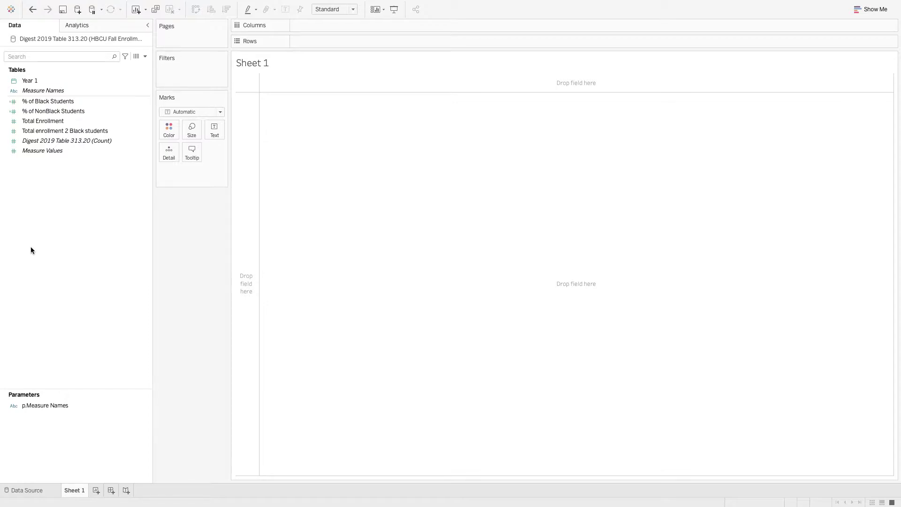
right_click(53, 407)
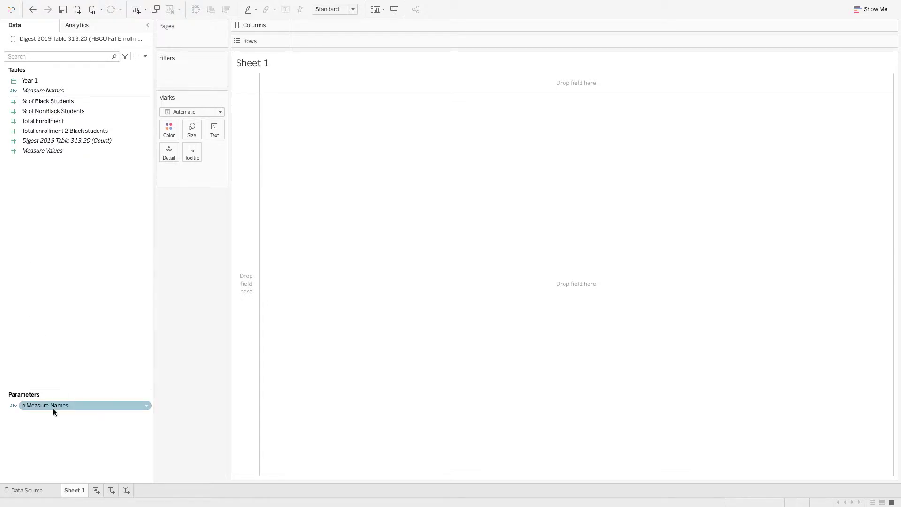
click(93, 260)
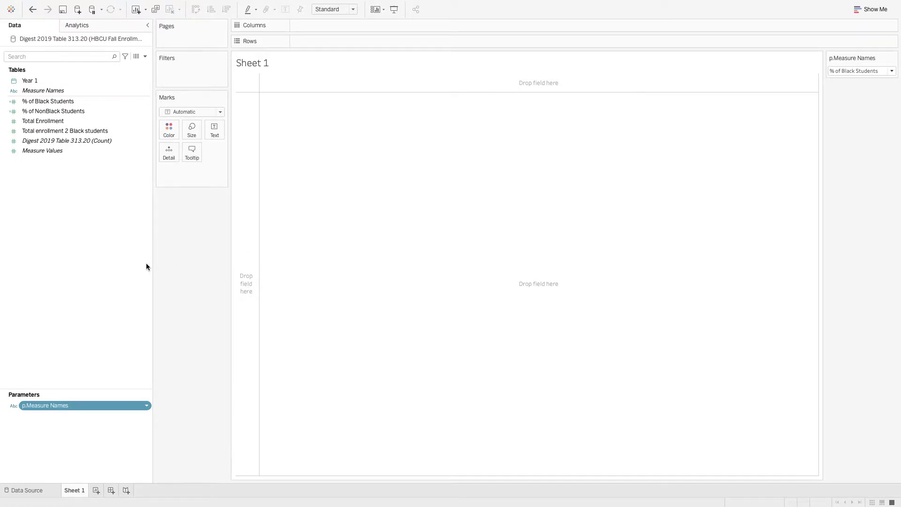
- Start a new calculated field named "Selected Measure"
click(145, 57)
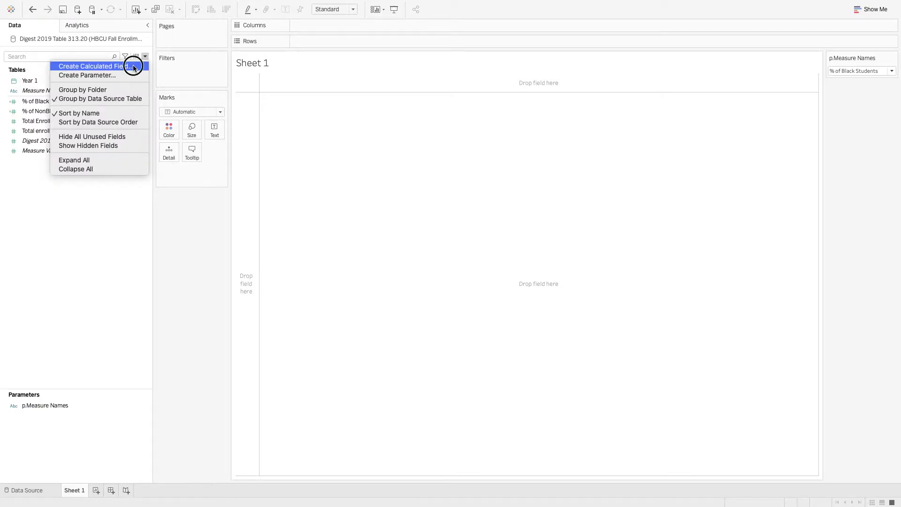
click(131, 66)
text(Sel)
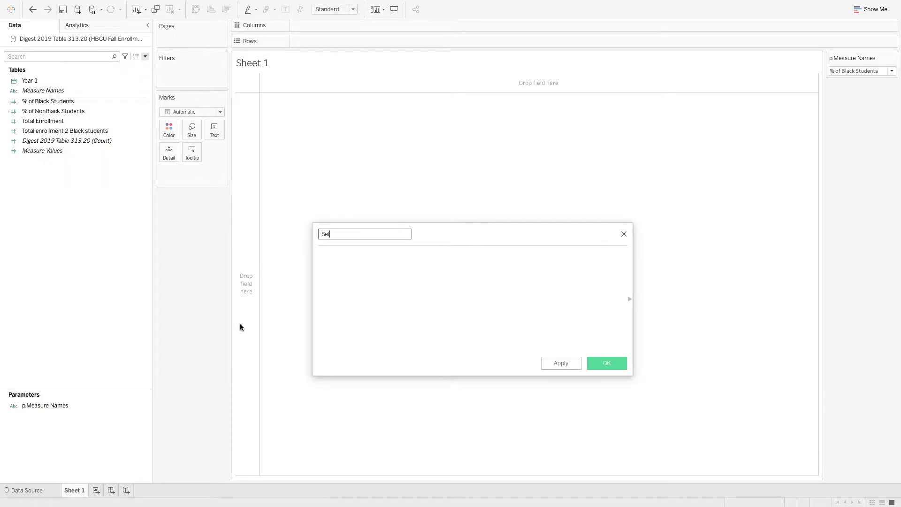
text(ect Measured)
key(BackSpace)
key(Left)
key(Left)
key(Left)
key(Left)
key(Left)
key(Left)
key(Left)
key(Left)
text(ed)
key(Tab)
- Begin the Selected Measure formula with CASE [p.Measure Names]
text(case)
key(BackSpace)
key(Return)
text(meas)
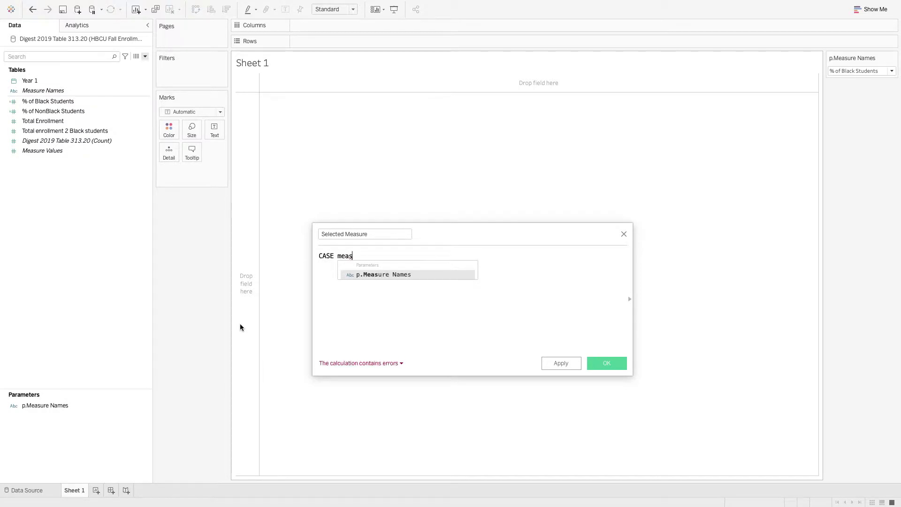
key(Return)
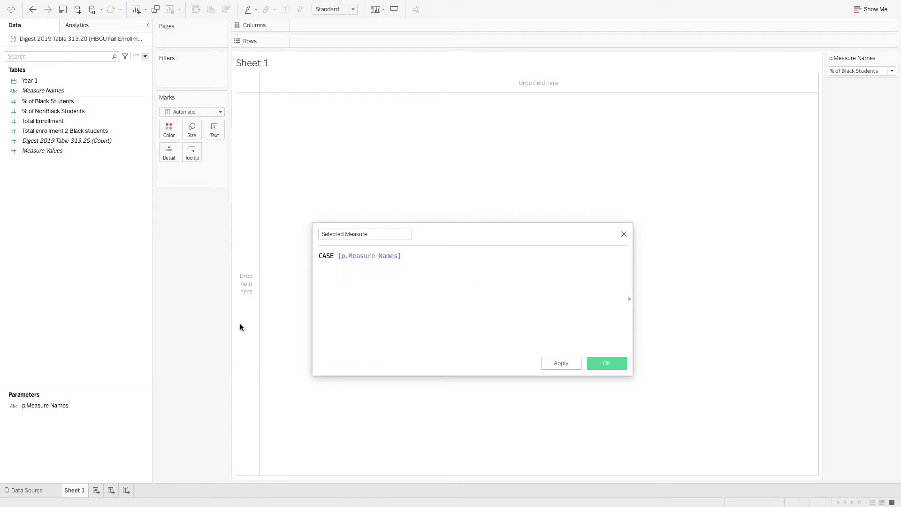
- Add an indented CASE branch: when "% of Black Students" then [% of Black Students]*100
key(Return)
key(Tab)
text(when"%)
key(BackSpace)
key(BackSpace)
key(BackSpace)
text(")
text(% of Bla)
text(ck Students)
text(" then )
text([%)
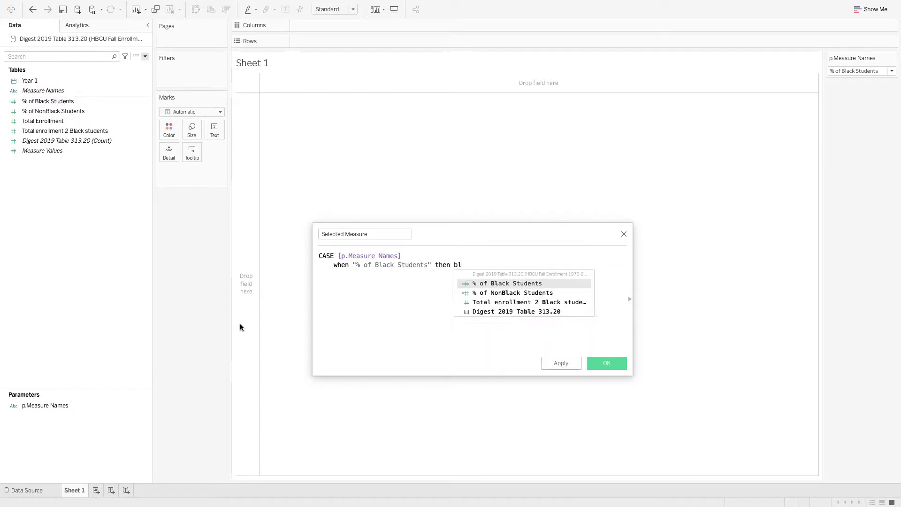
key(Return)
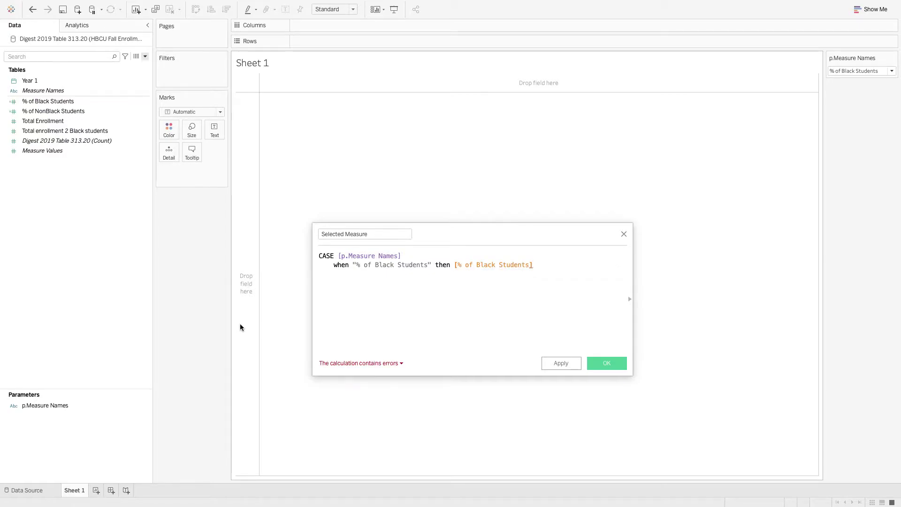
text(*100)
- Add a second branch: when "% of NonBlack Students" then [% of NonBlack Students]*100
key(Return)
key(Tab)
text(when)
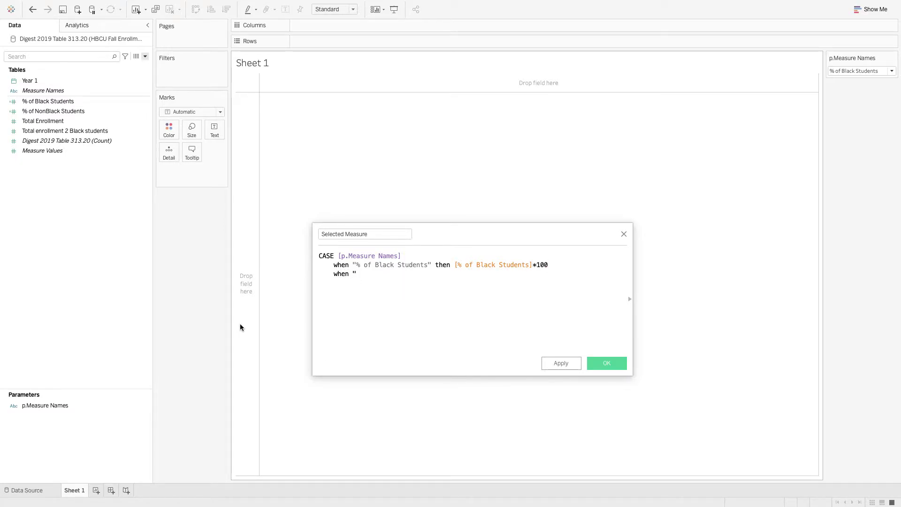
text( ")
text(% of N)
text(onBlack Stude)
text(nts" then )
text([% o)
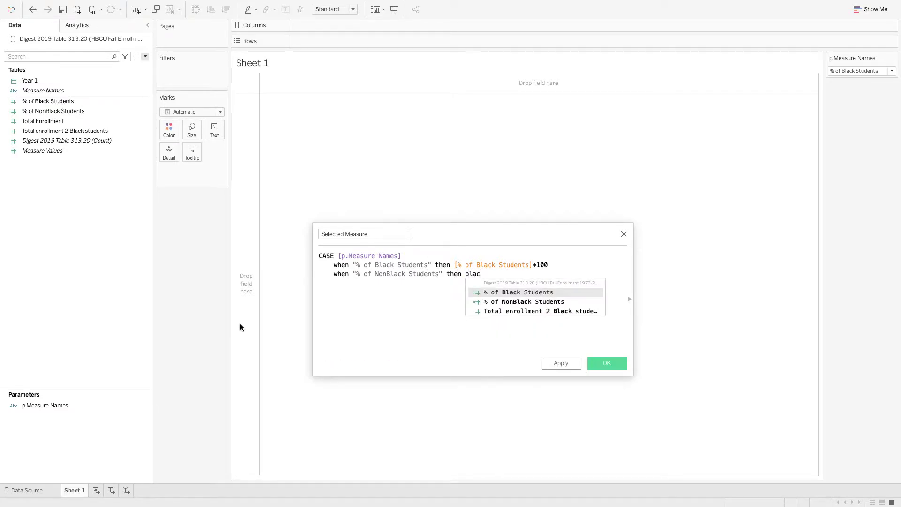
key(Down)
key(Return)
text(*100)
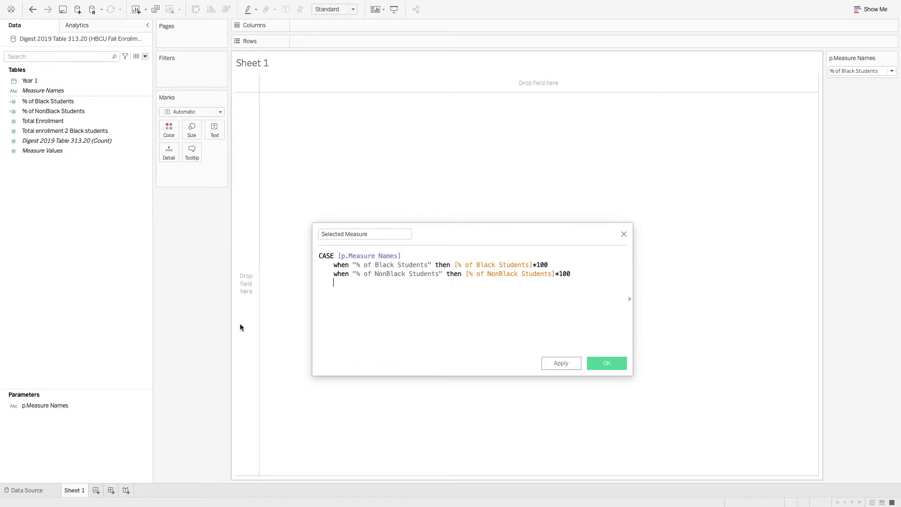
- Add the branch when "Total Enrollment" then [Total Enrollment]/1000, and close the CASE statement with END on its own line
key(Return)
text(when)
key(BackSpace)
key(BackSpace)
text("Total Enrollment" then )
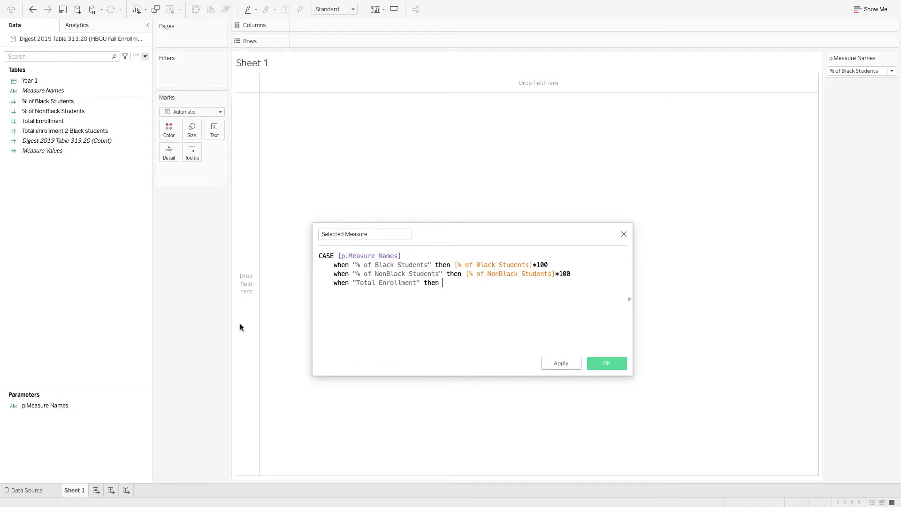
text(tota)
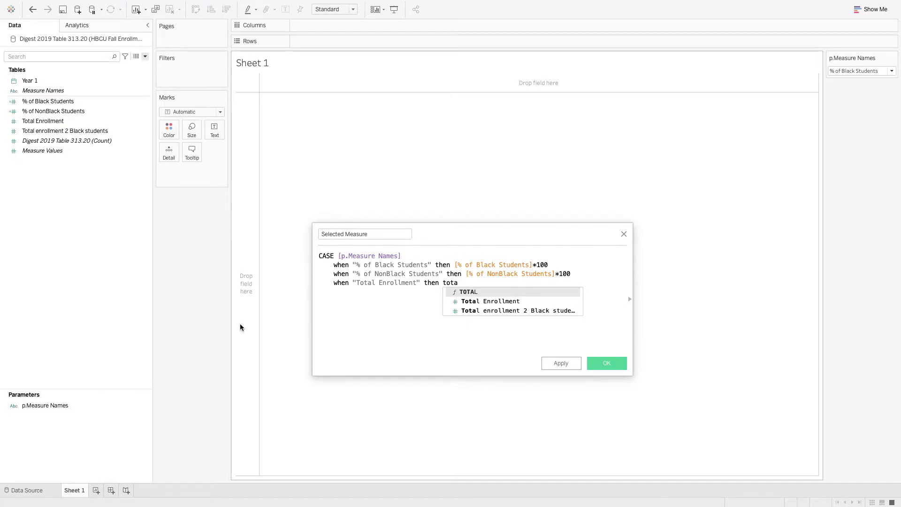
key(Down)
key(Return)
text(/10)
text(00 )
text(END)
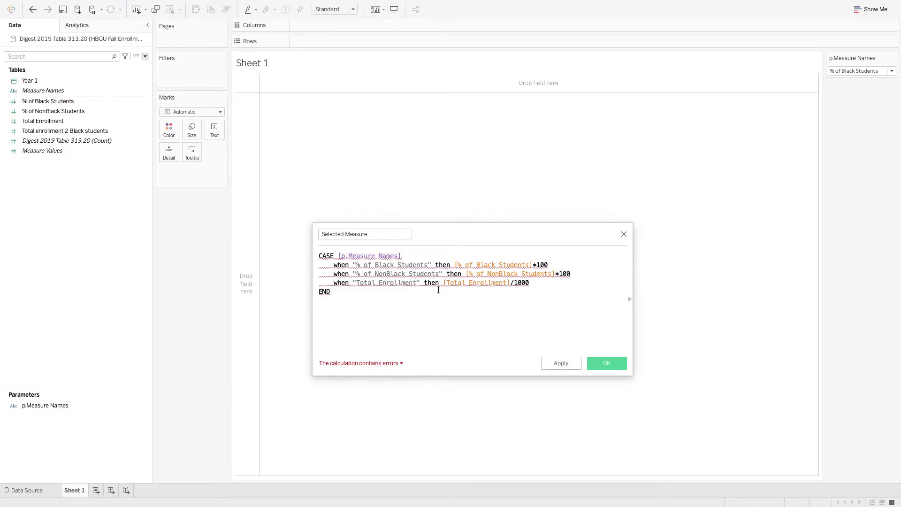
- Fix the aggregation error in Selected Measure by wrapping [Total Enrollment] in sum() before the /1000, and save the calculation
click(386, 363)
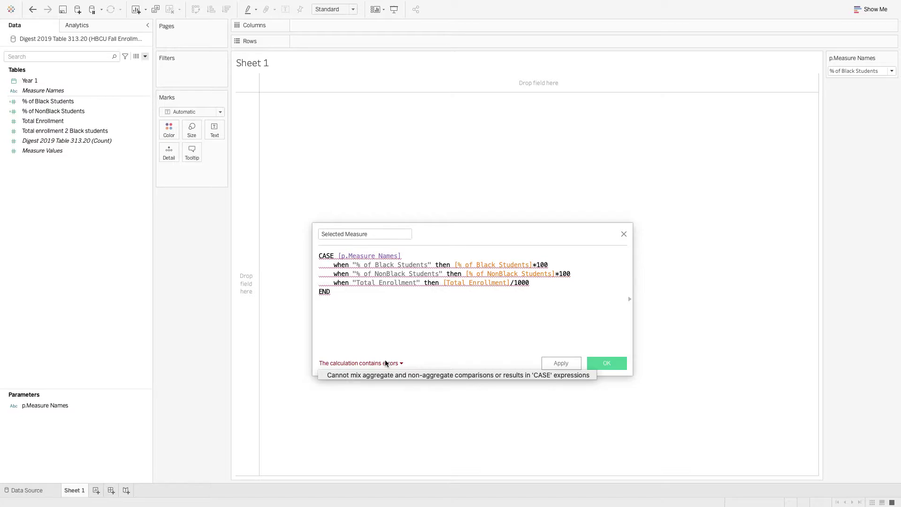
click(443, 283)
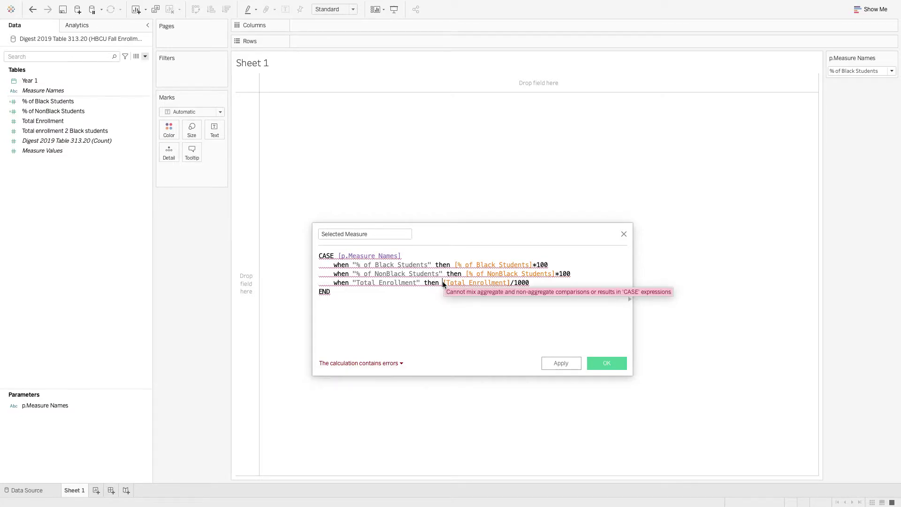
text(sum()
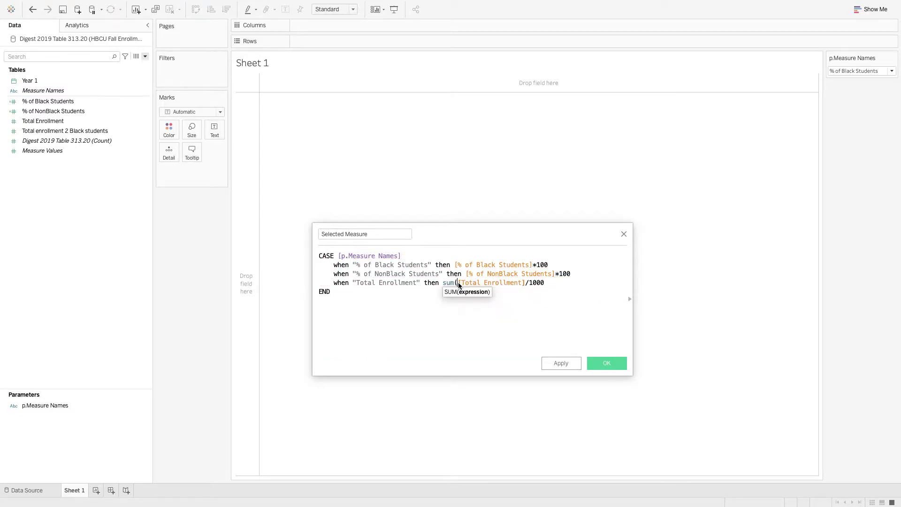
key(Right)
key(Right)
key(Right)
key(Right)
text())
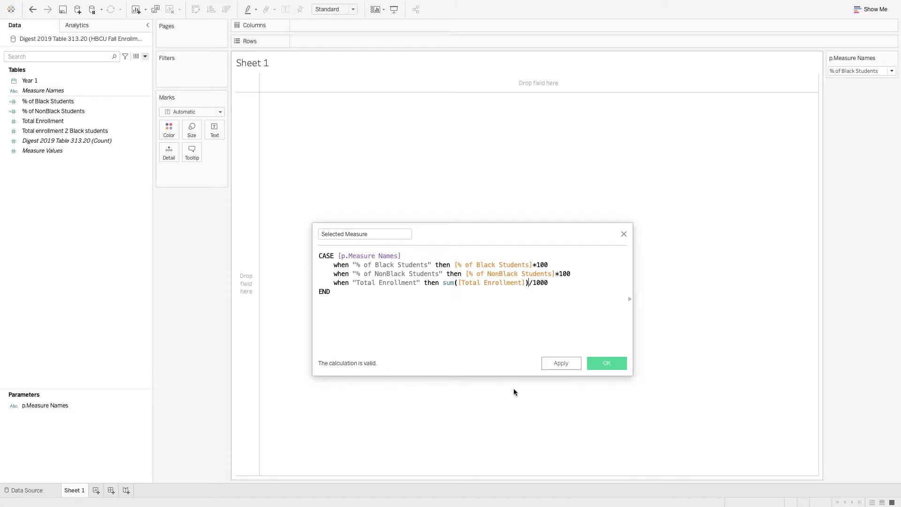
click(596, 362)
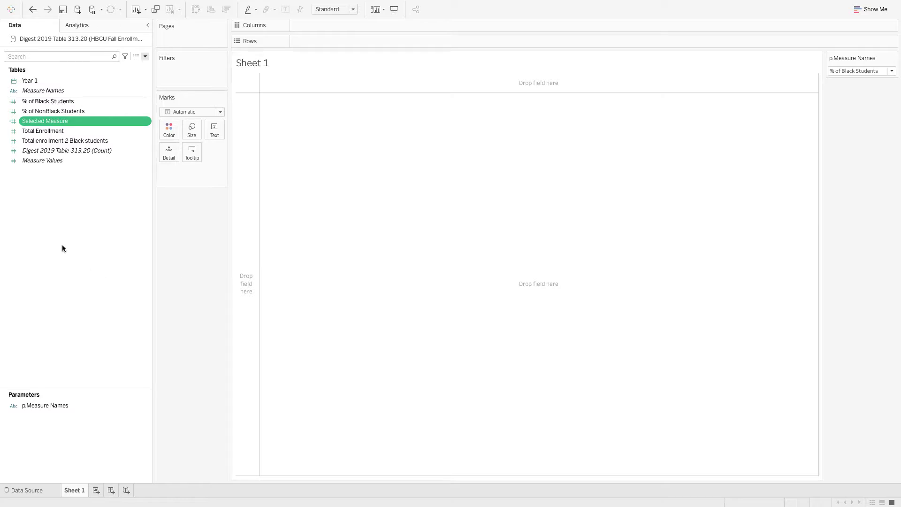
- Plot Selected Measure on rows against the year of Year 1 on columns
double_click(49, 121)
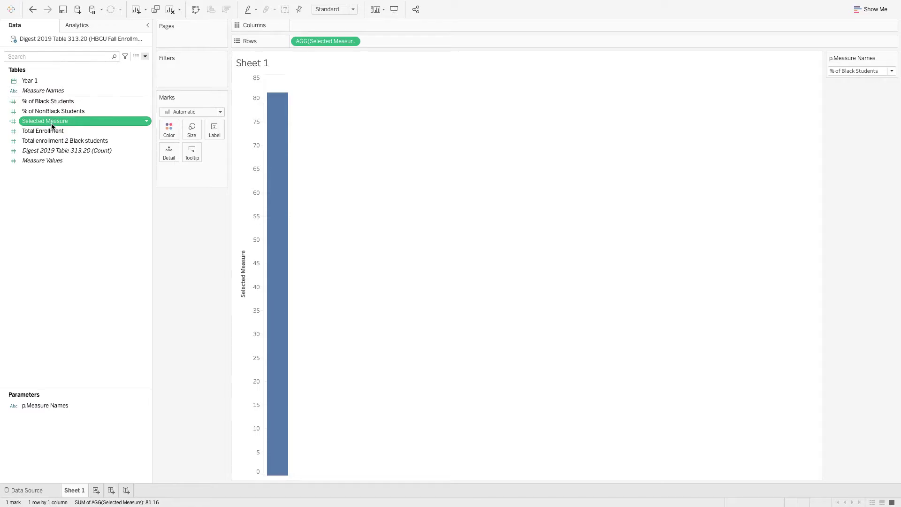
click(50, 81)
double_click(50, 81)
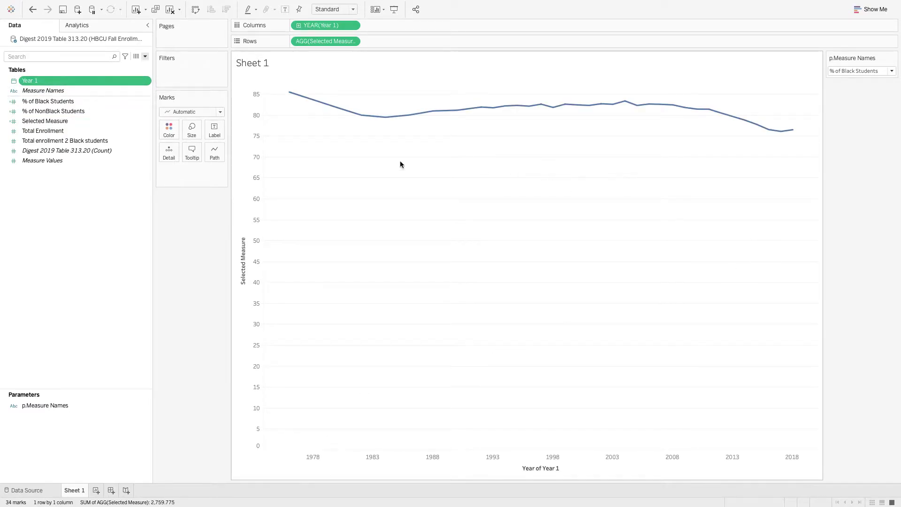
- Show a filter for the Year 1 field on the sheet
click(46, 81)
right_click(46, 81)
click(59, 96)
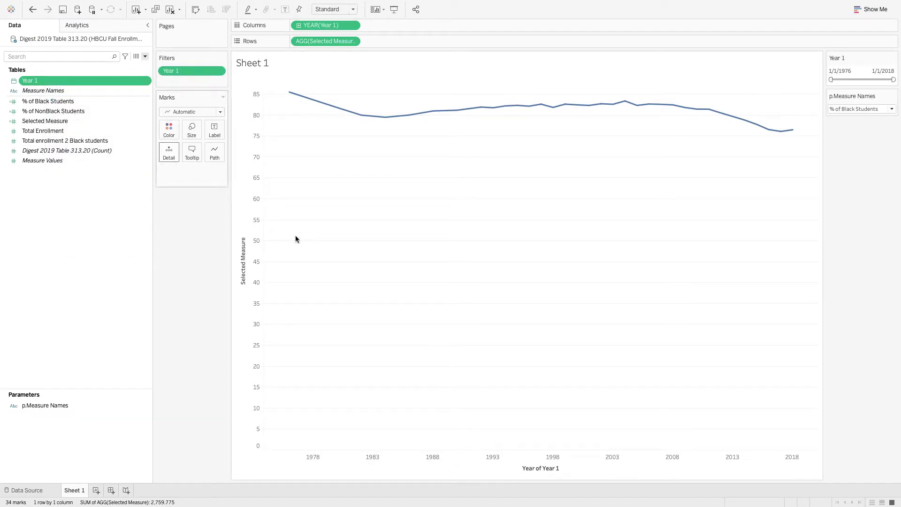
- Edit the Year 1 filter to use a starting date of 1/1/1993 and apply it
right_click(174, 72)
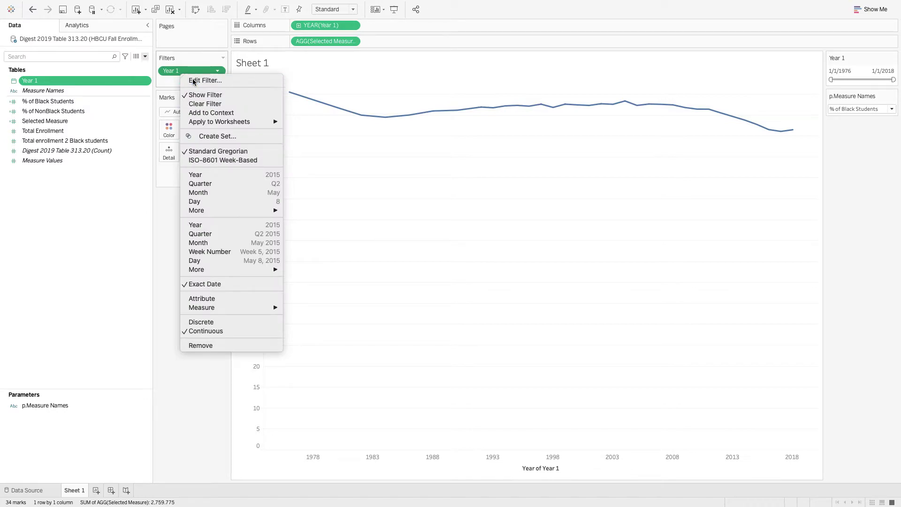
click(194, 81)
click(375, 245)
text(1993)
key(Tab)
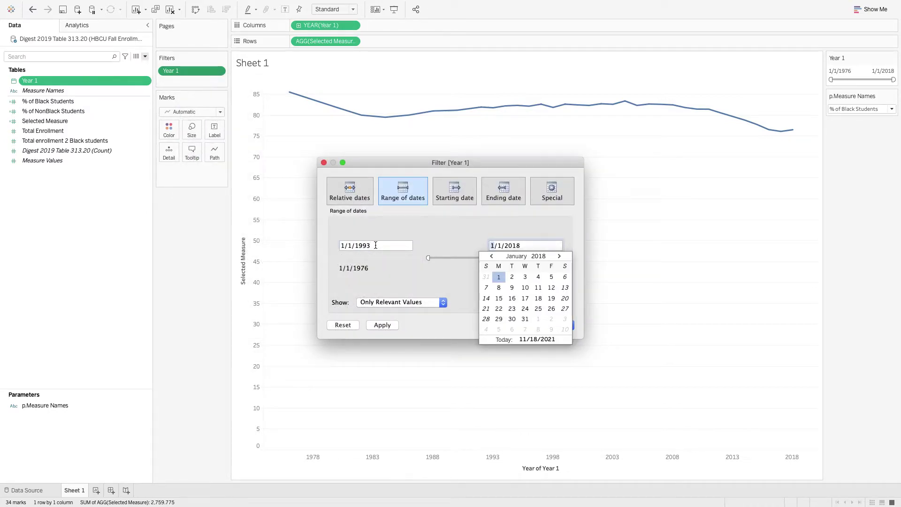
click(438, 221)
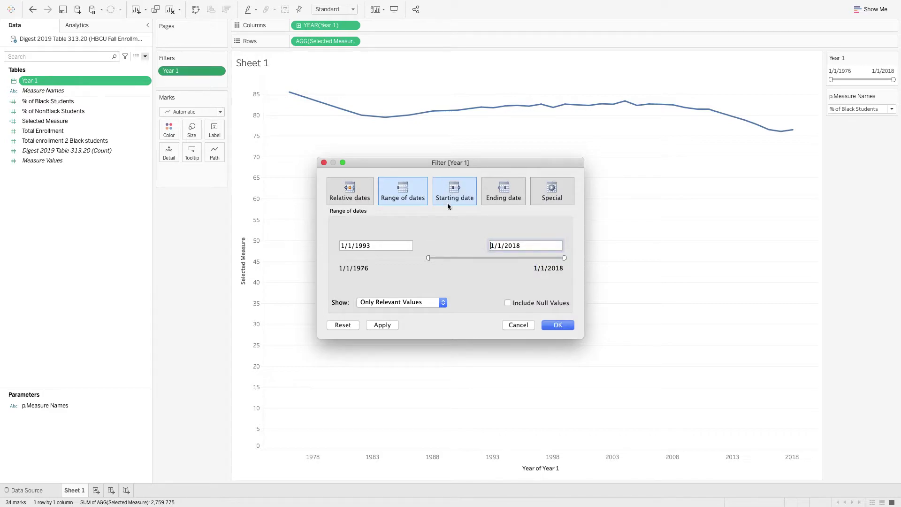
click(462, 199)
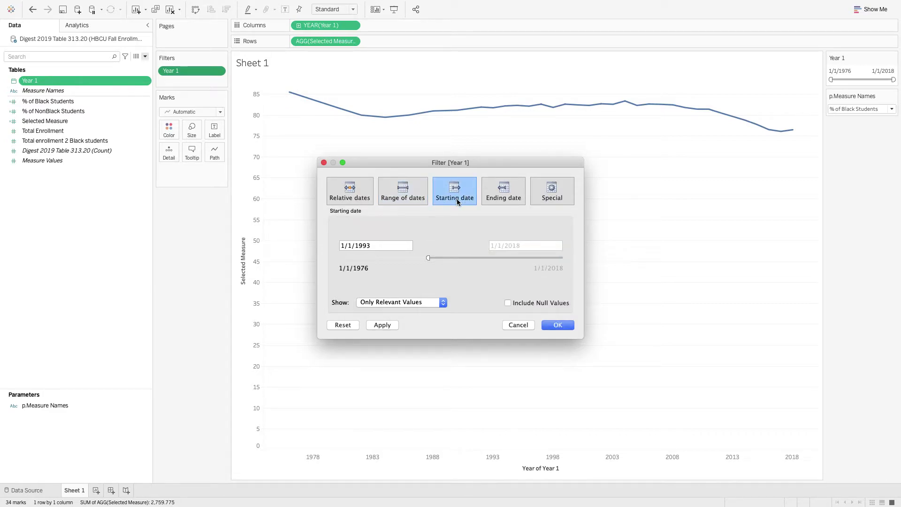
click(558, 326)
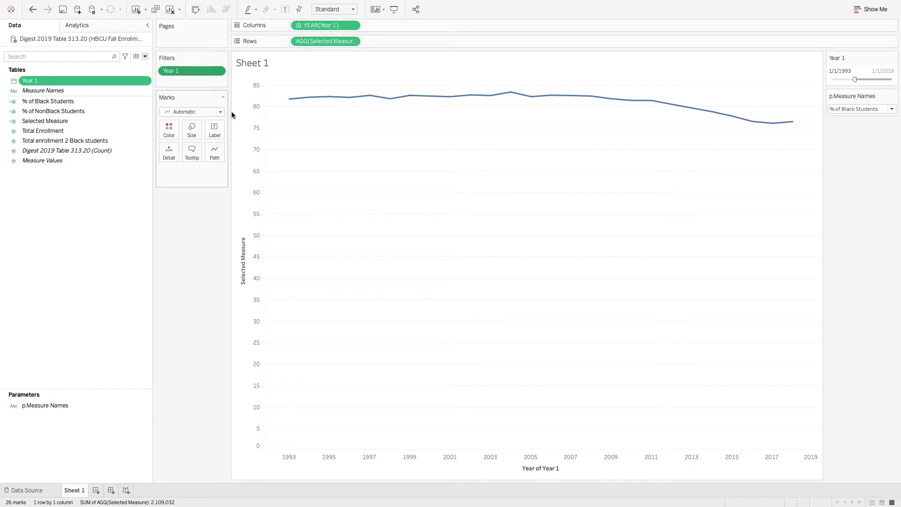
- Test the p.Measure Names parameter by switching to % of NonBlack Students, Total Enrollment, and back to % of Black Students
click(843, 108)
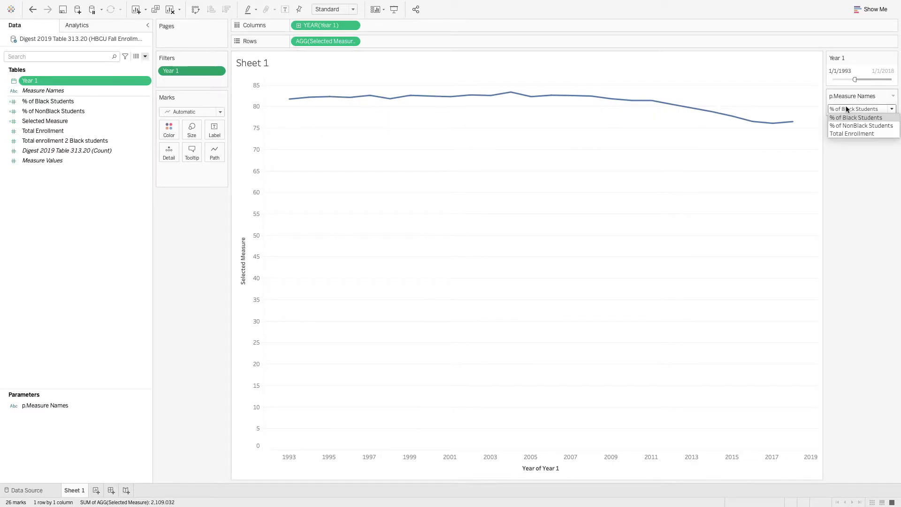
click(843, 129)
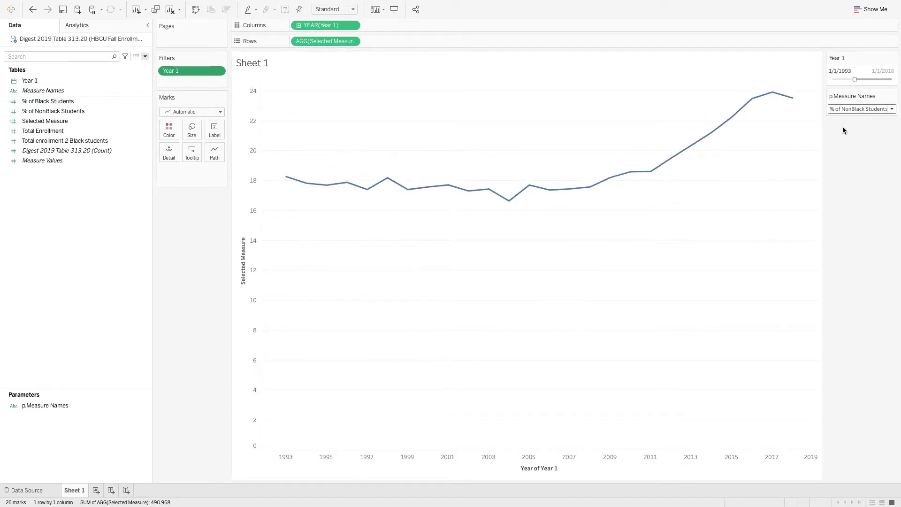
click(845, 109)
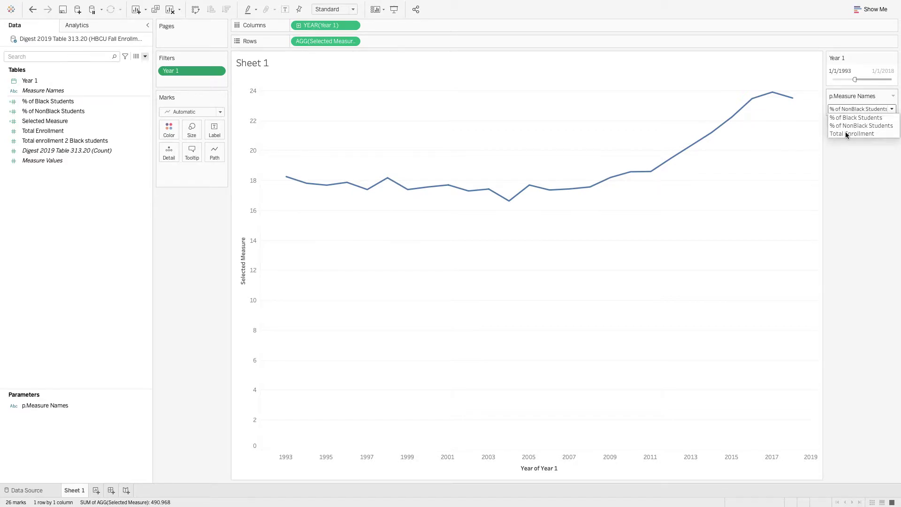
click(847, 133)
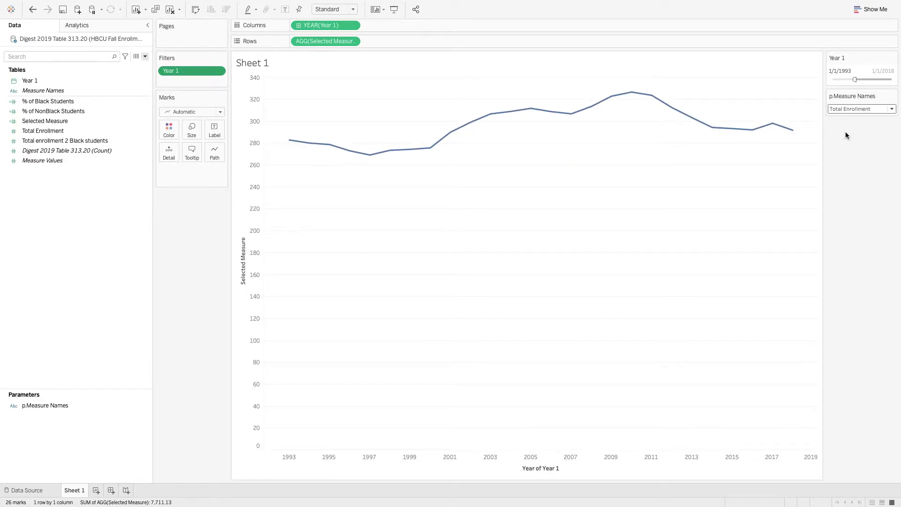
click(841, 109)
click(841, 118)
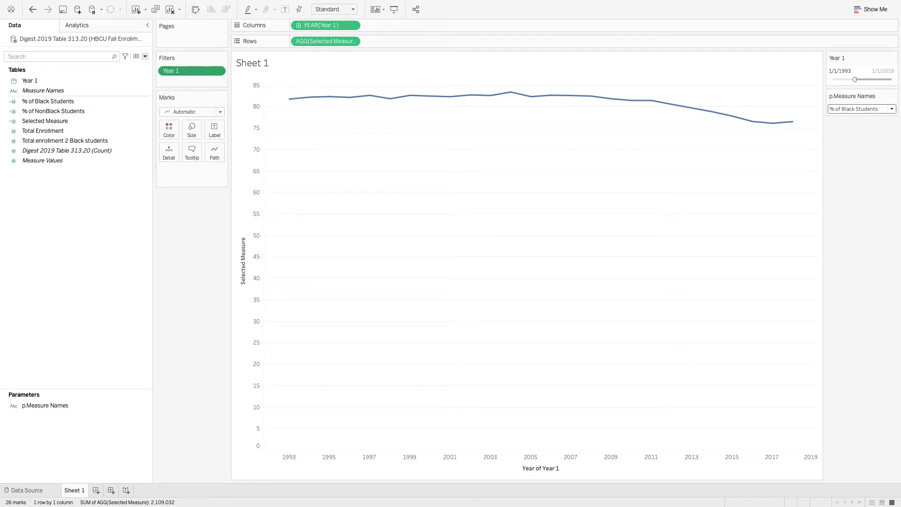
right_click(74, 201)
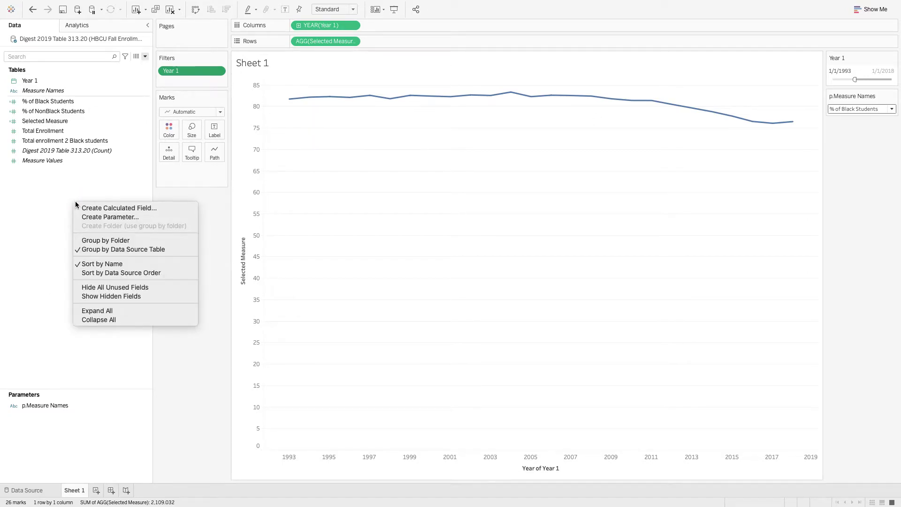
click(94, 205)
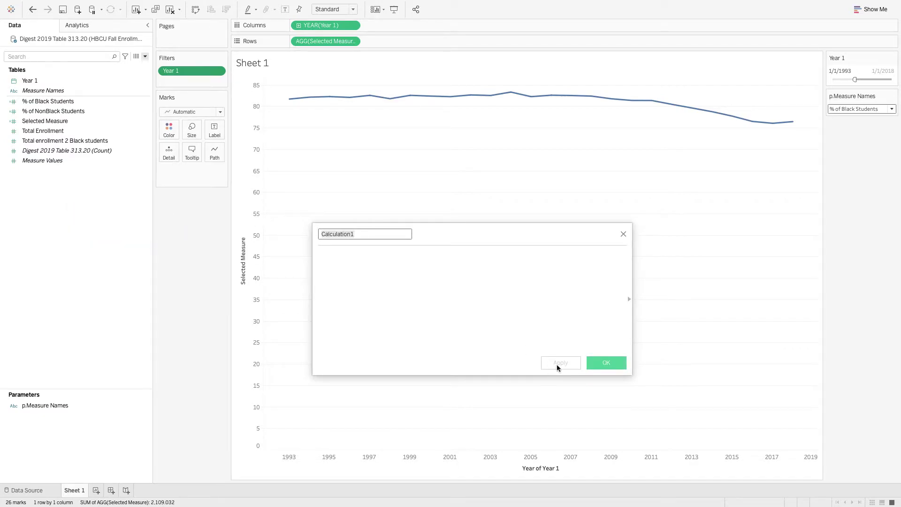
click(624, 234)
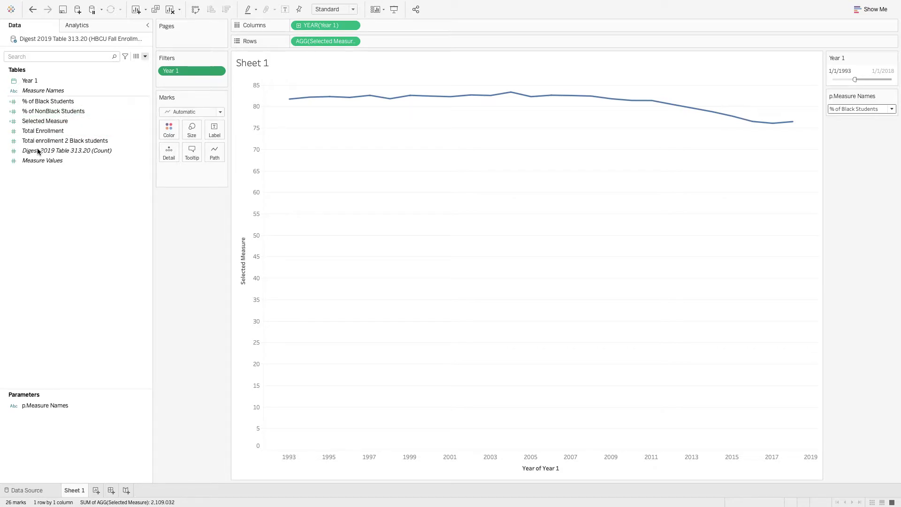
- Create a new calculated field named Prediction
click(145, 57)
click(126, 65)
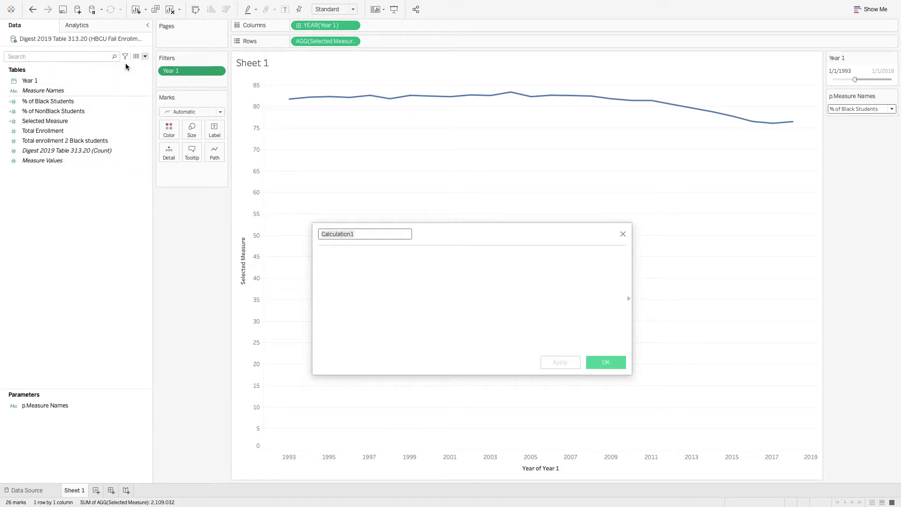
text(Prediction)
key(Tab)
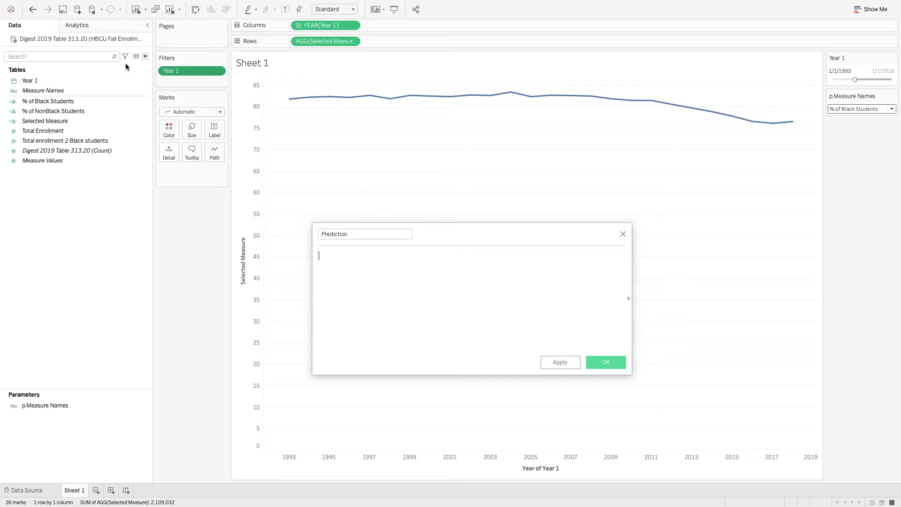
- Start the Prediction formula with MODEL_QUANTILE("model=gp", 0.5, [Selected Measure] as model, quantile and target expression
text(mode)
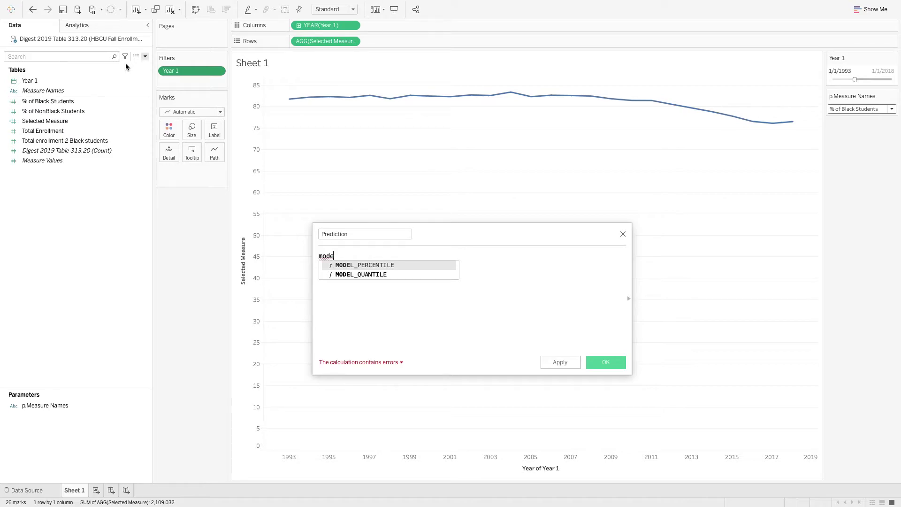
key(Down)
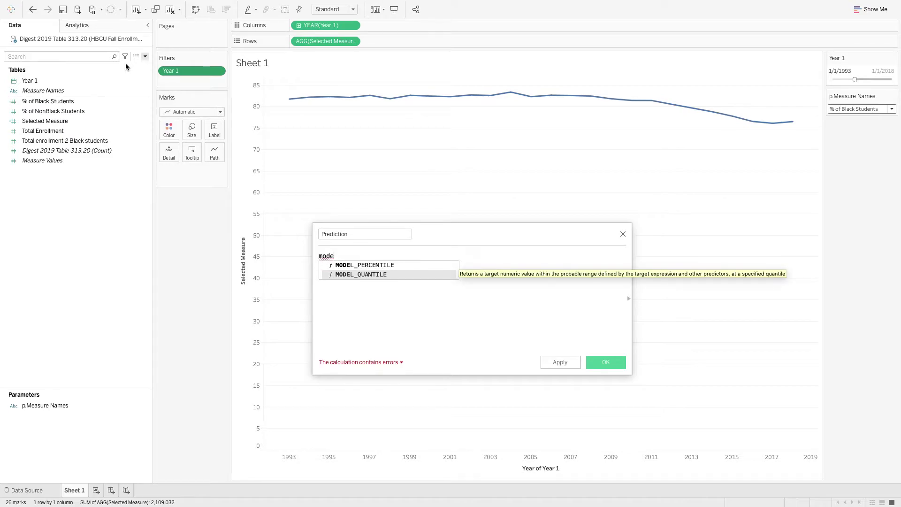
key(Return)
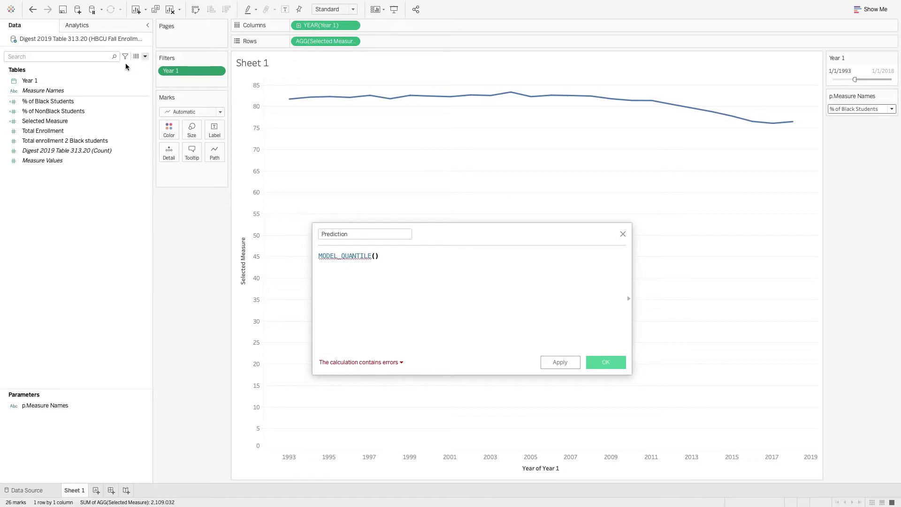
key(BackSpace)
key(BackSpace)
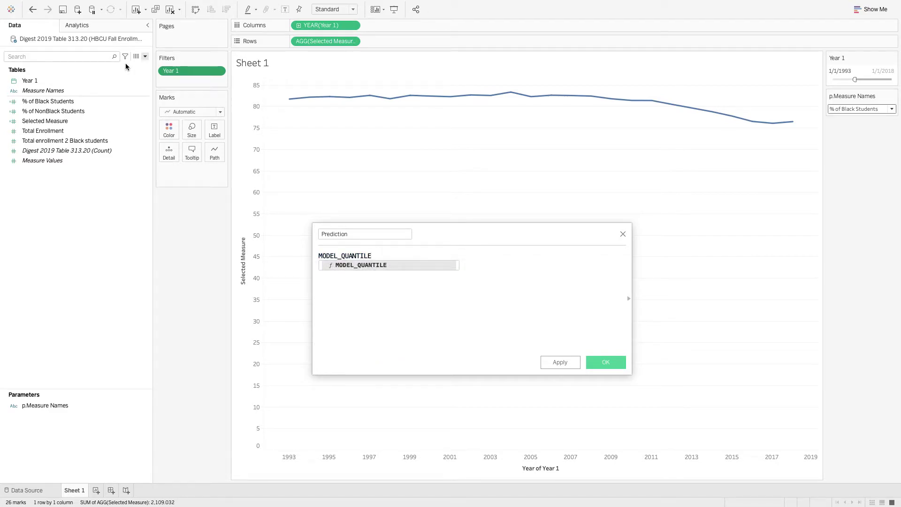
text(("mode)
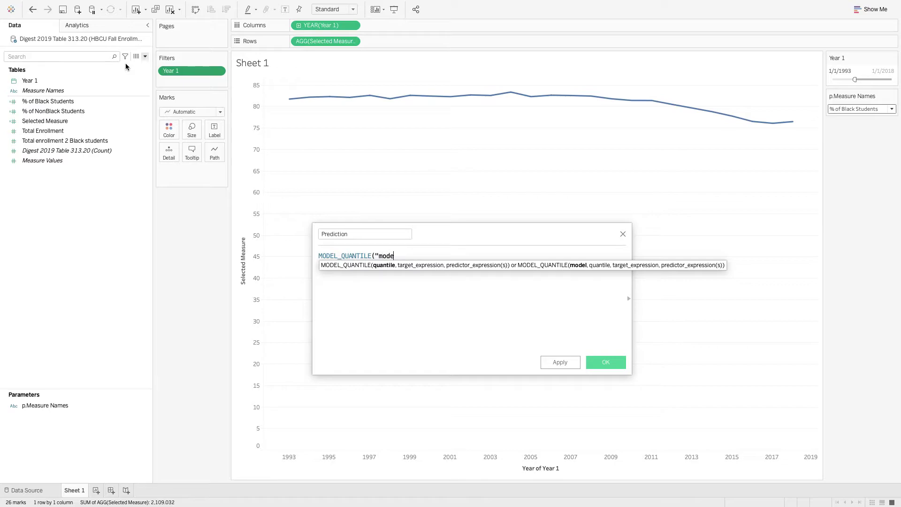
text(l=gp)
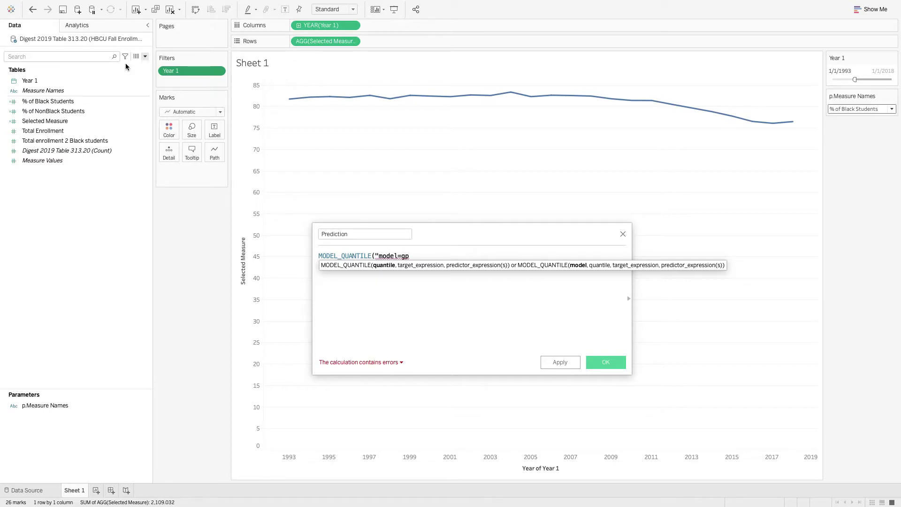
text(", 0.5)
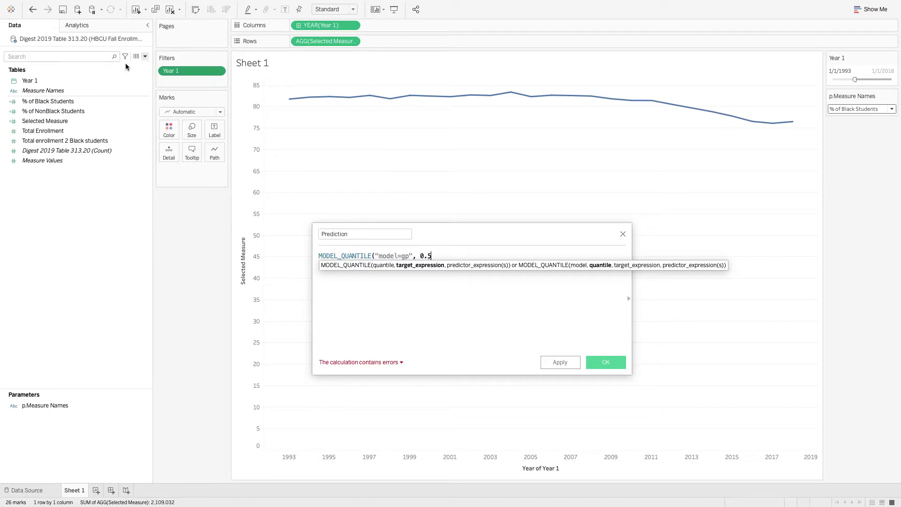
text(, se)
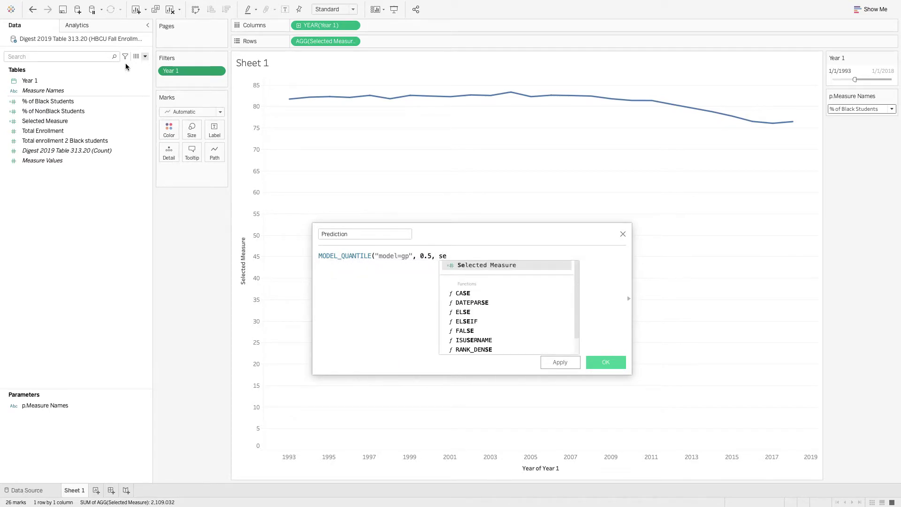
key(Return)
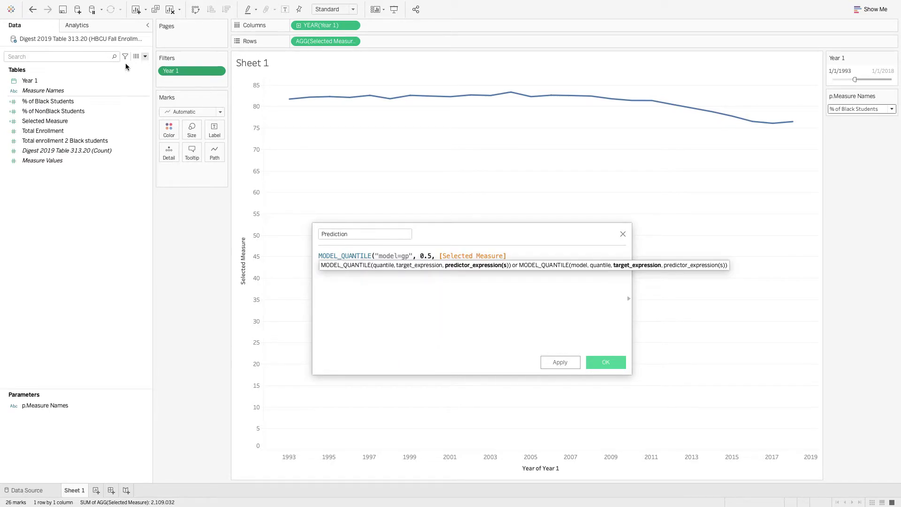
- Begin the predictor expression after [Selected Measure] in the Prediction formula with attr( wrapping the DATETRUNC function
text(,attr)
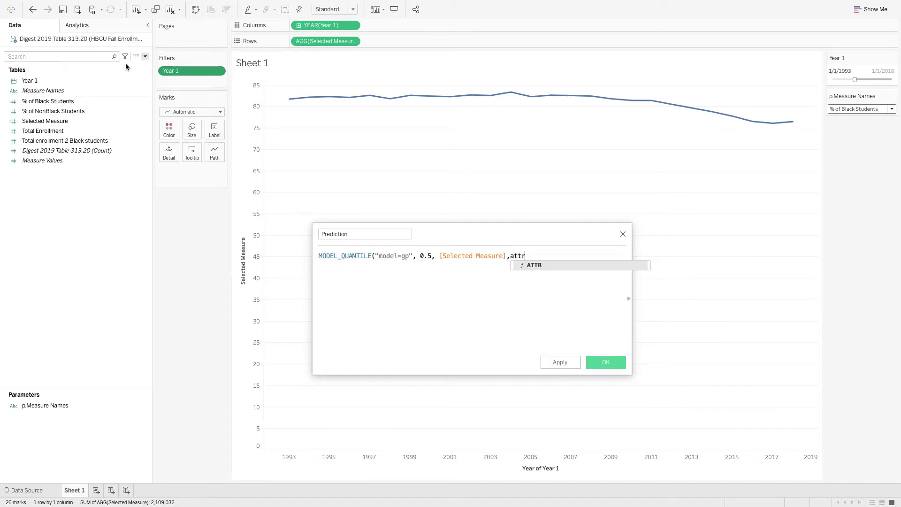
text((date)
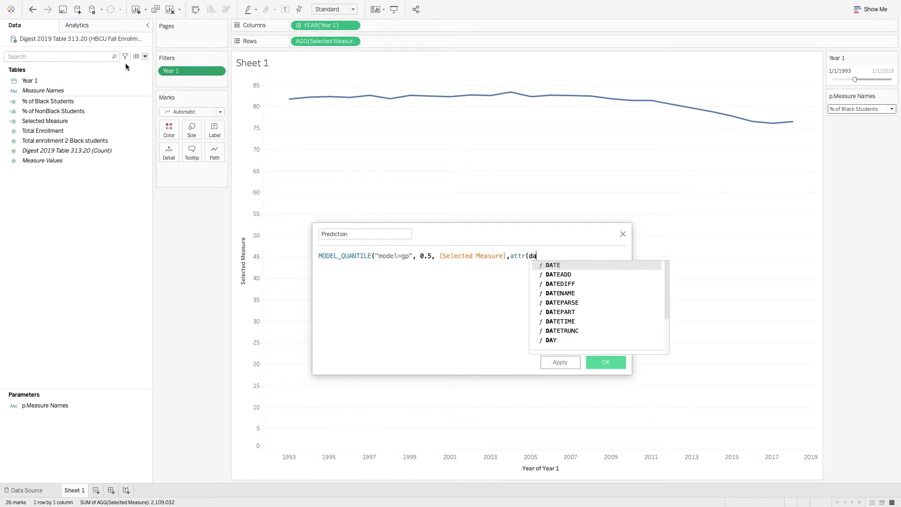
key(Down)
key(Down)
key(Down)
key(Down)
key(Down)
key(Down)
key(Down)
key(Down)
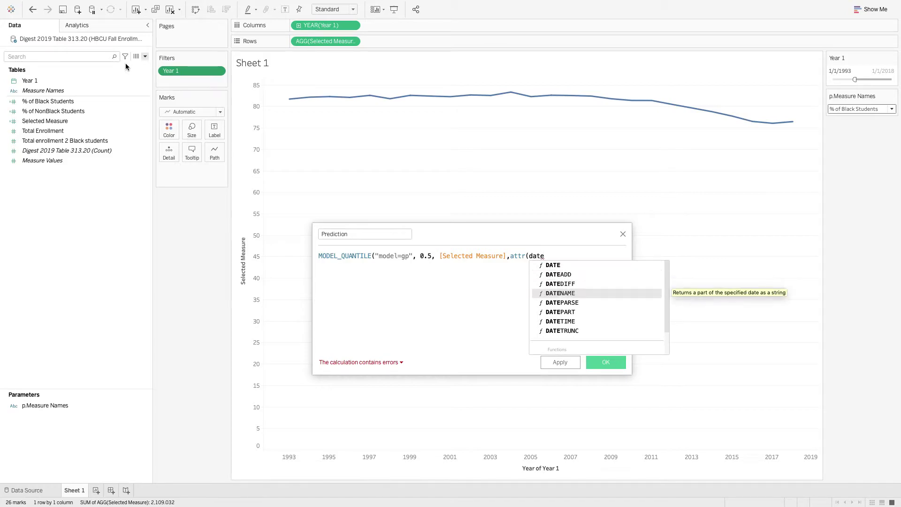
key(Up)
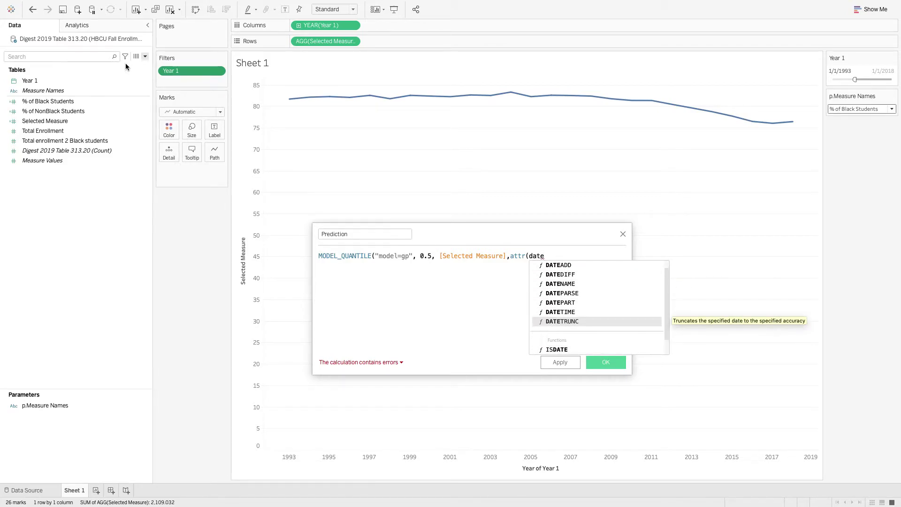
key(Return)
- Give DATETRUNC the arguments 'year' and [Year 1], and close all open parentheses of the Prediction formula
text('year)
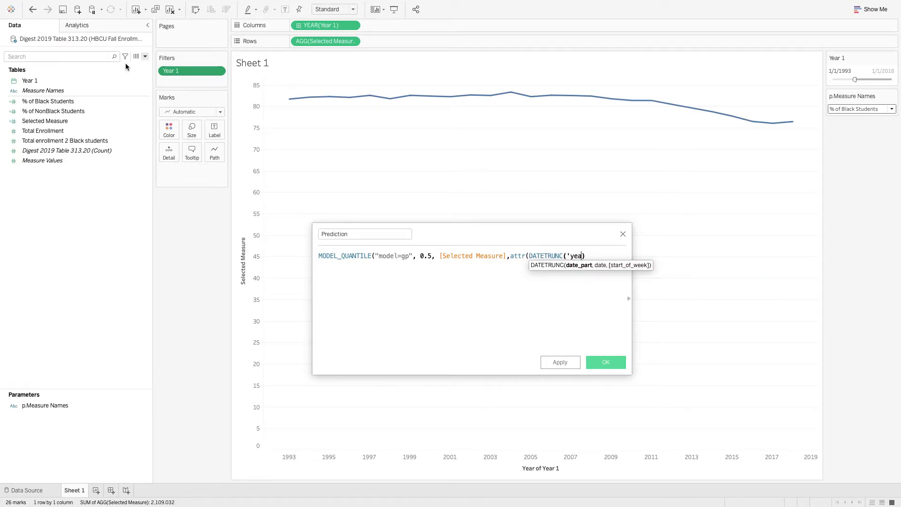
text(')
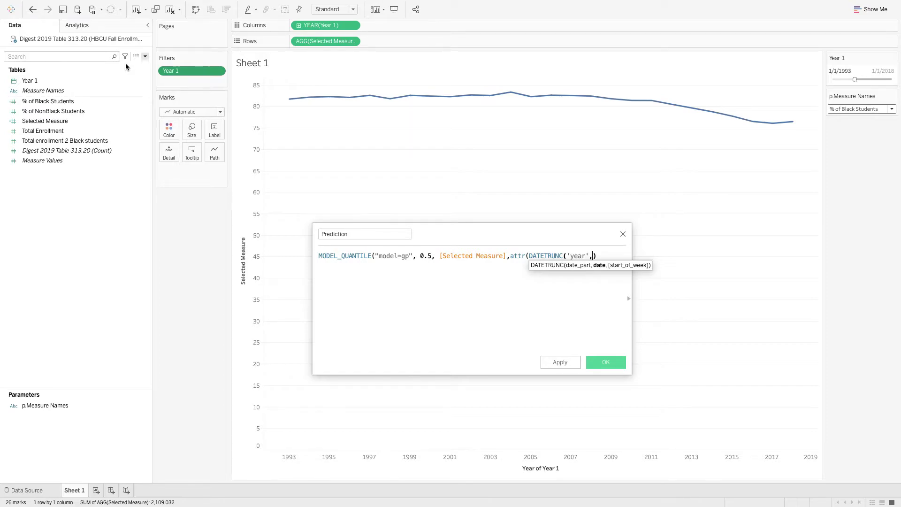
text(,year)
key(Down)
key(Return)
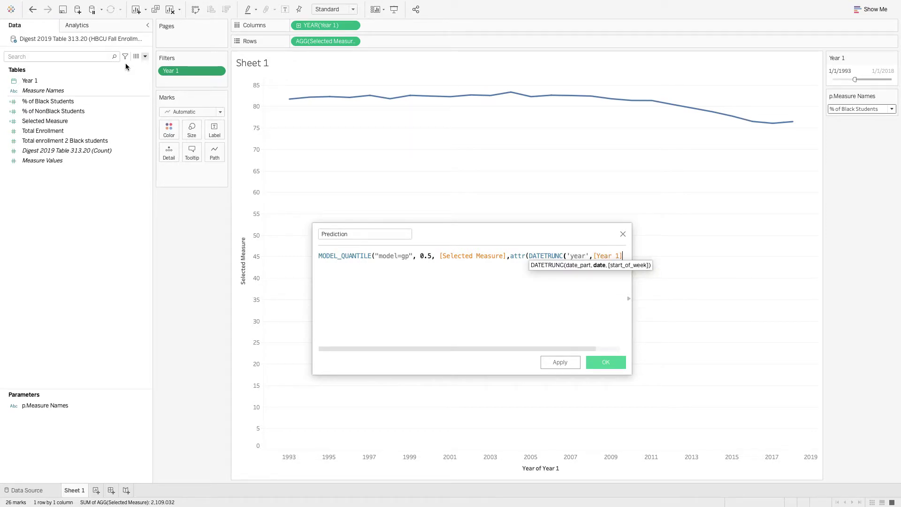
text())
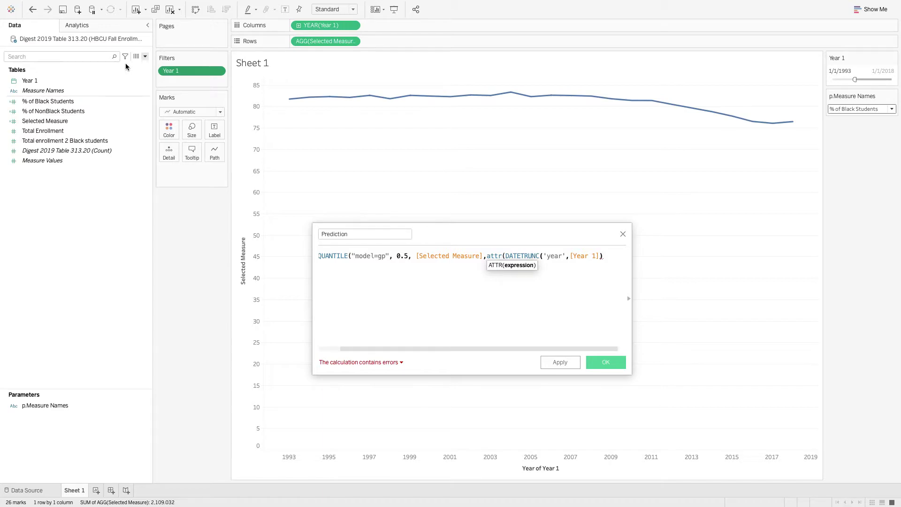
text())
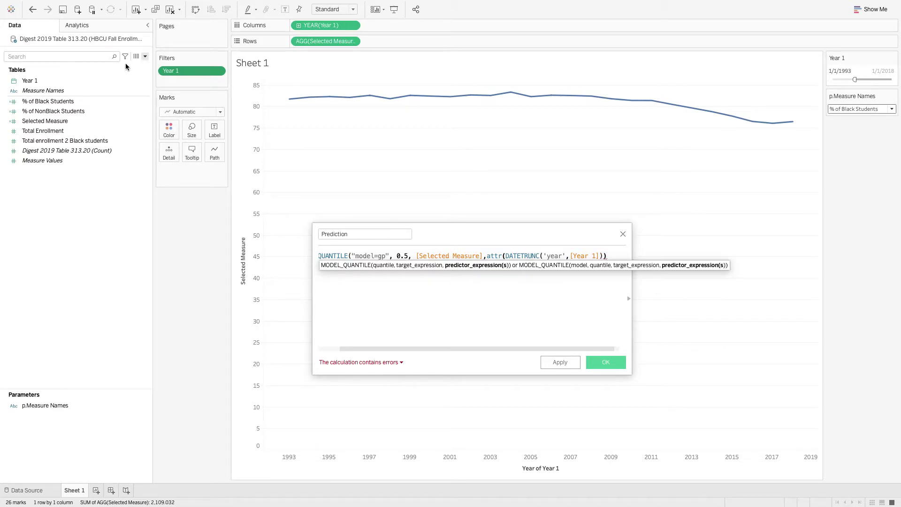
text())
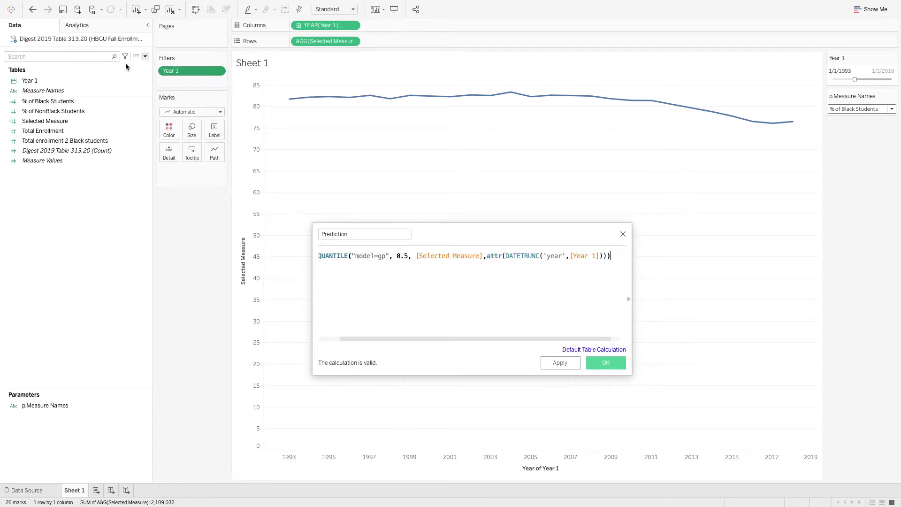
- Break the Prediction formula onto a second line before [Selected Measure] and save the calculated field
click(416, 256)
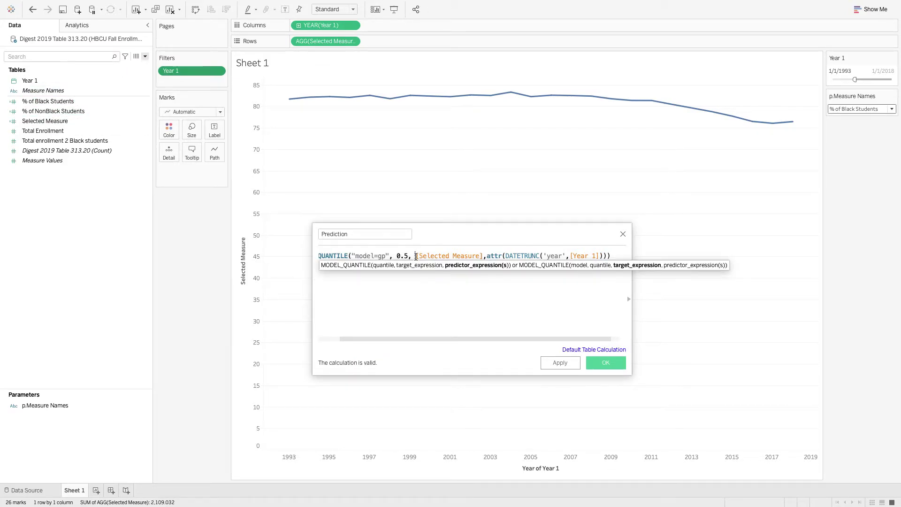
key(Return)
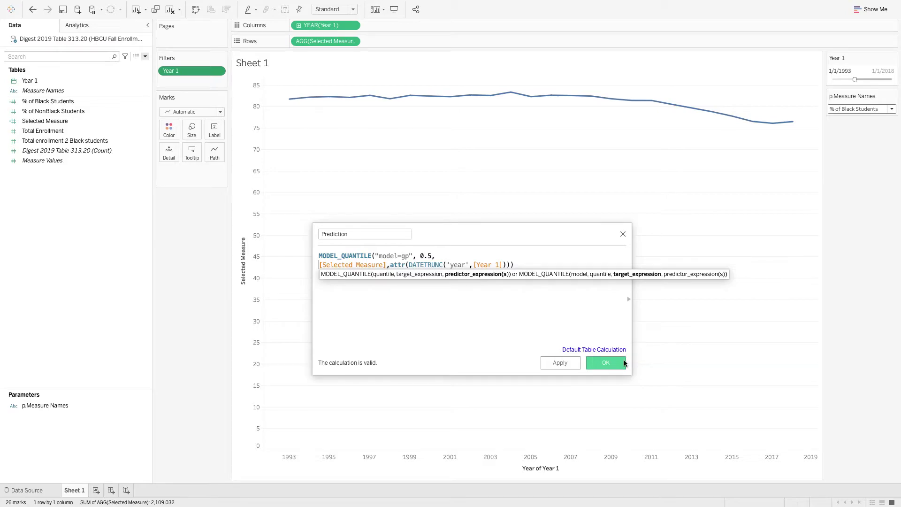
click(621, 364)
- Add Prediction to Rows beside Selected Measure and combine the two measures in a dual-axis chart
drag(38, 122, 382, 40)
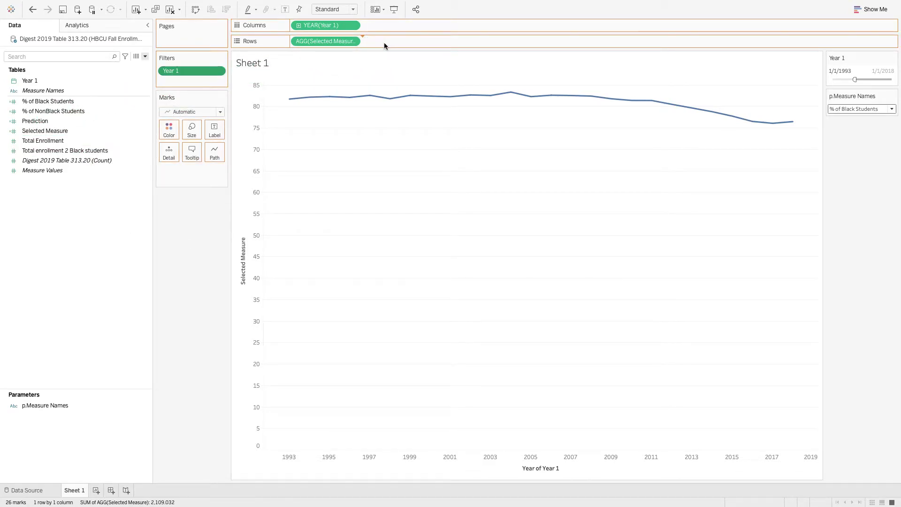
right_click(387, 44)
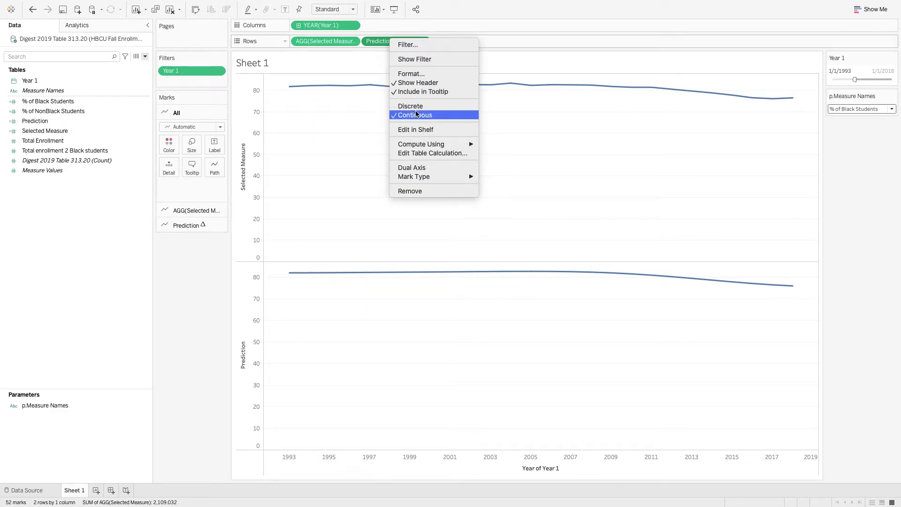
click(423, 169)
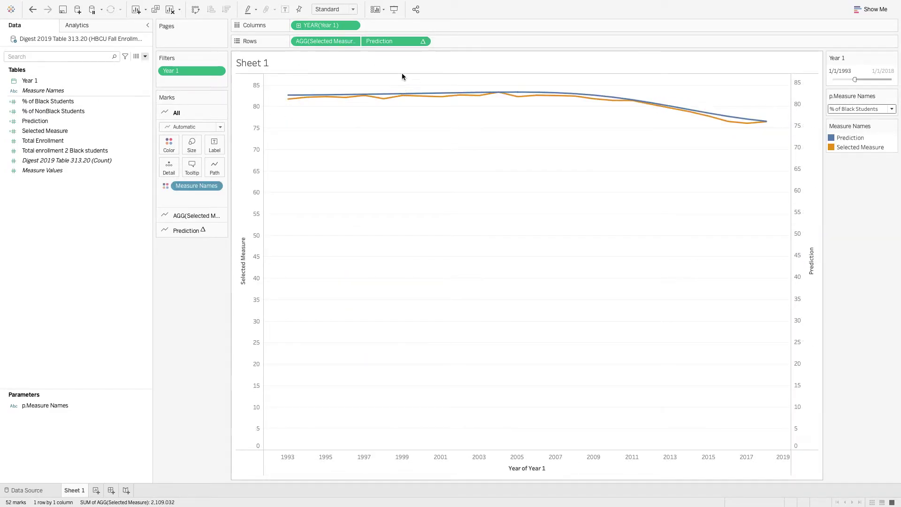
- Synchronize the Prediction axis with the Selected Measure axis and clear the axis selection
right_click(398, 41)
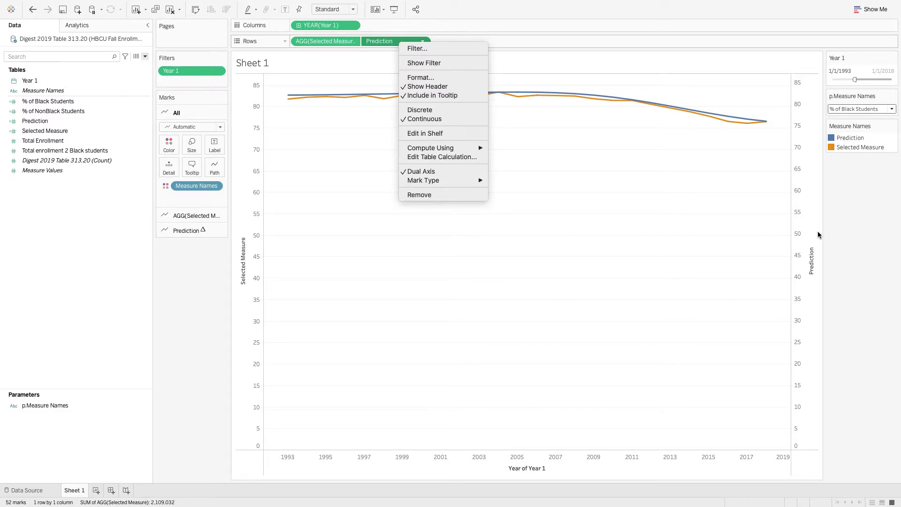
click(798, 218)
right_click(798, 220)
click(808, 276)
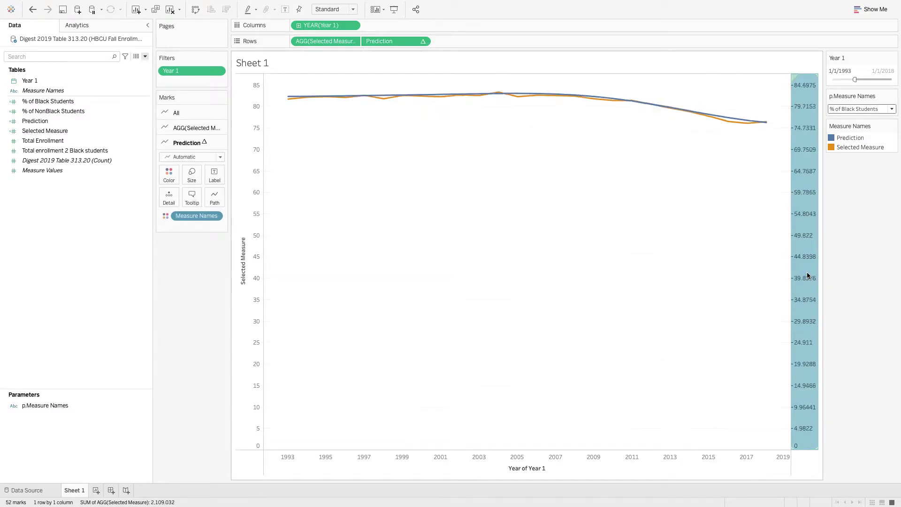
click(194, 306)
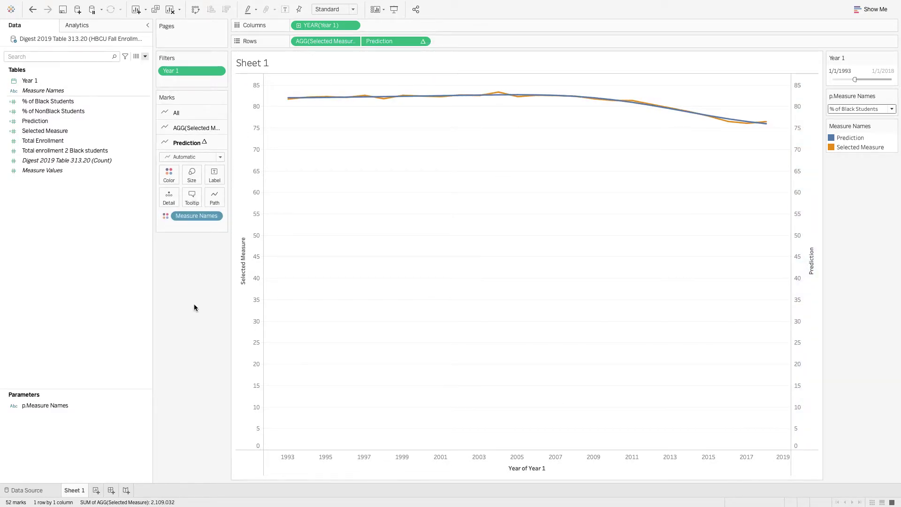
- Change the mark type of Selected Measure to Area
click(179, 129)
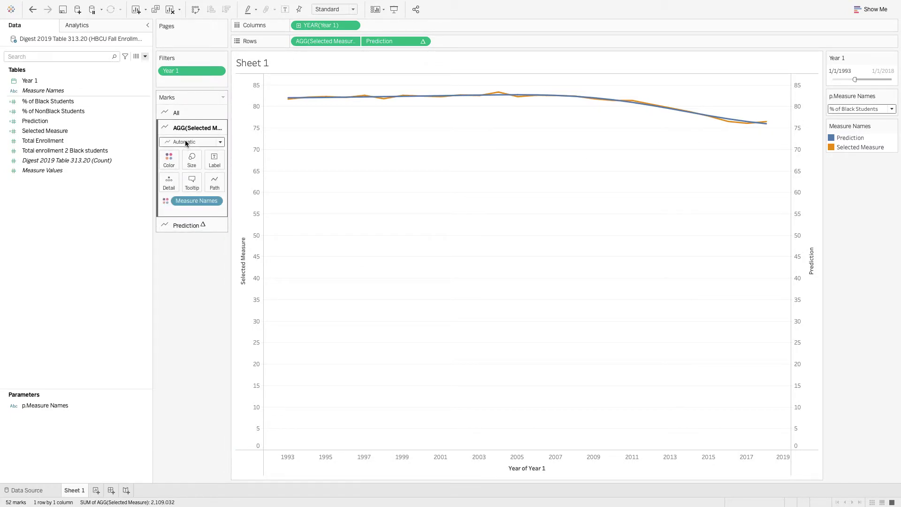
click(186, 142)
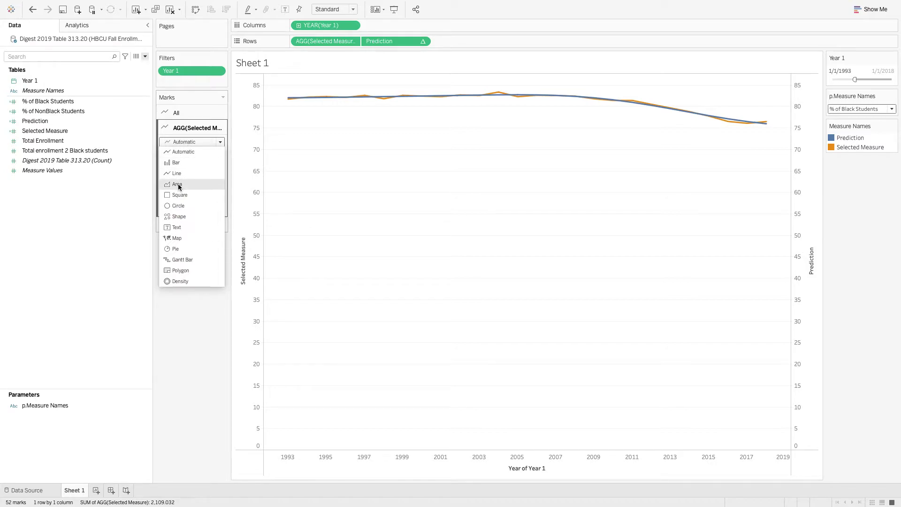
click(178, 185)
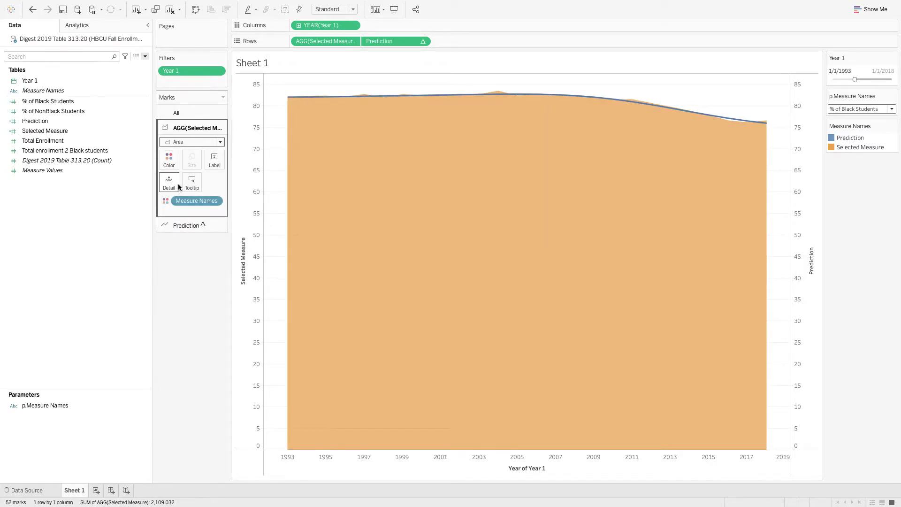
- Switch the p.Measure Names parameter to Total Enrollment
right_click(243, 159)
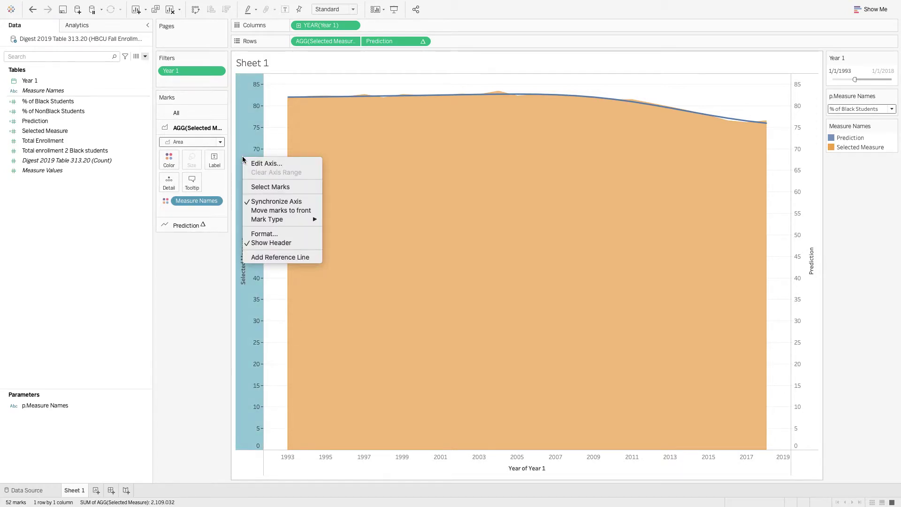
click(842, 106)
click(845, 109)
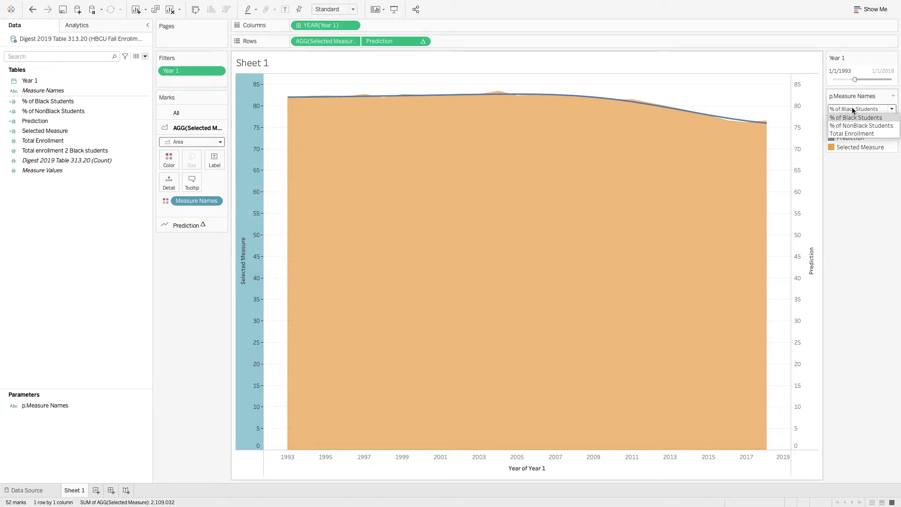
click(850, 134)
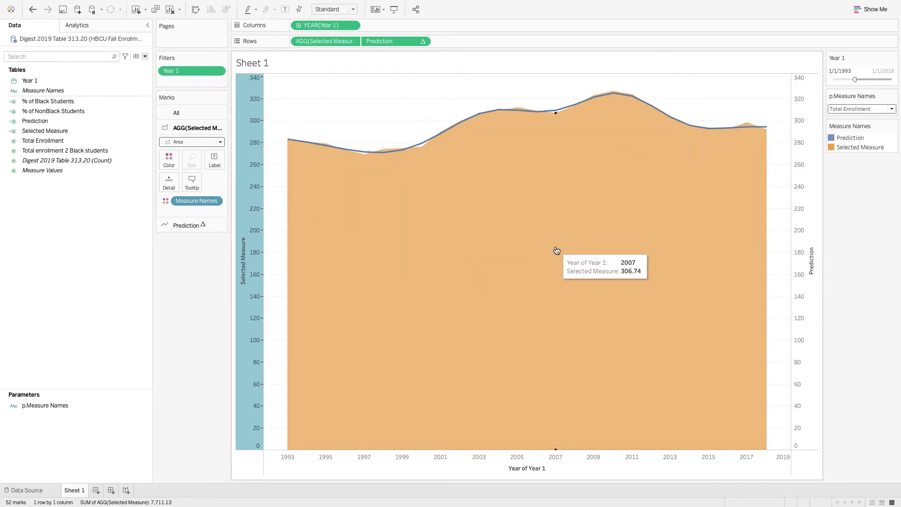
- Edit the Measure Names colors and assign the teal swatch of the Automatic palette to Selected Measure
click(171, 162)
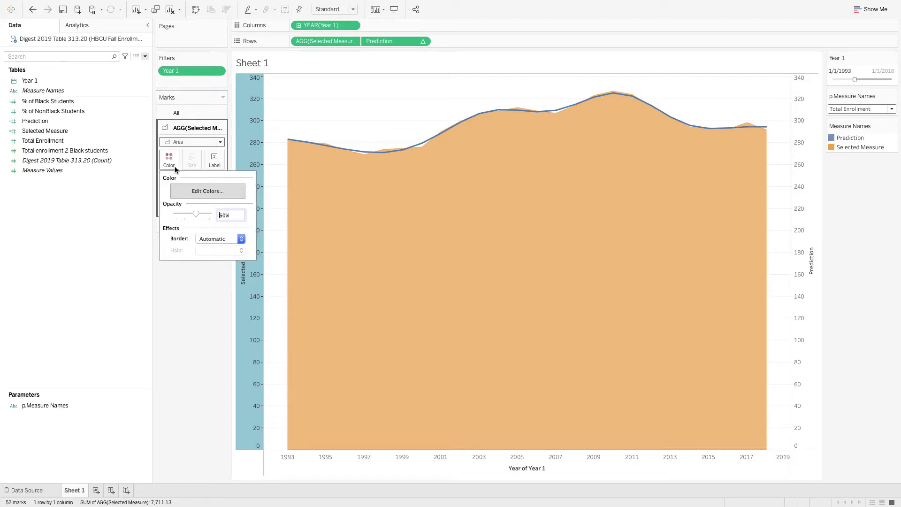
click(205, 190)
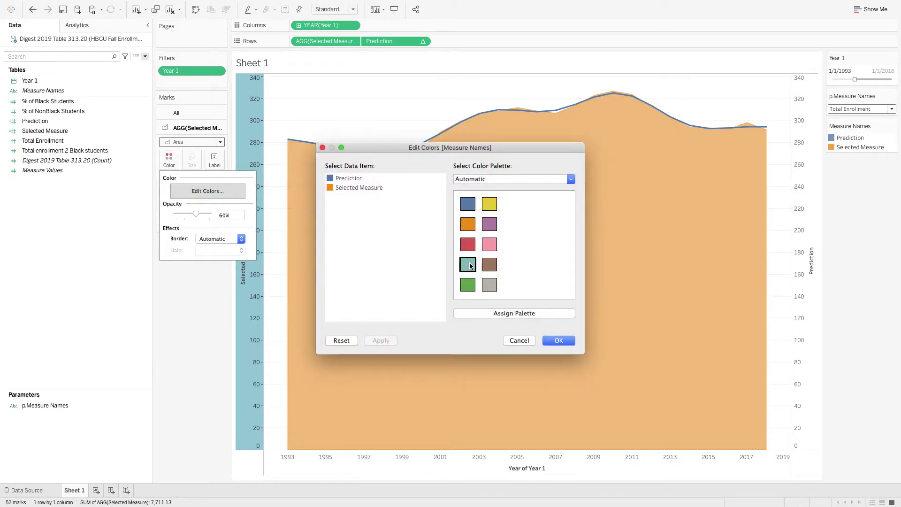
click(347, 178)
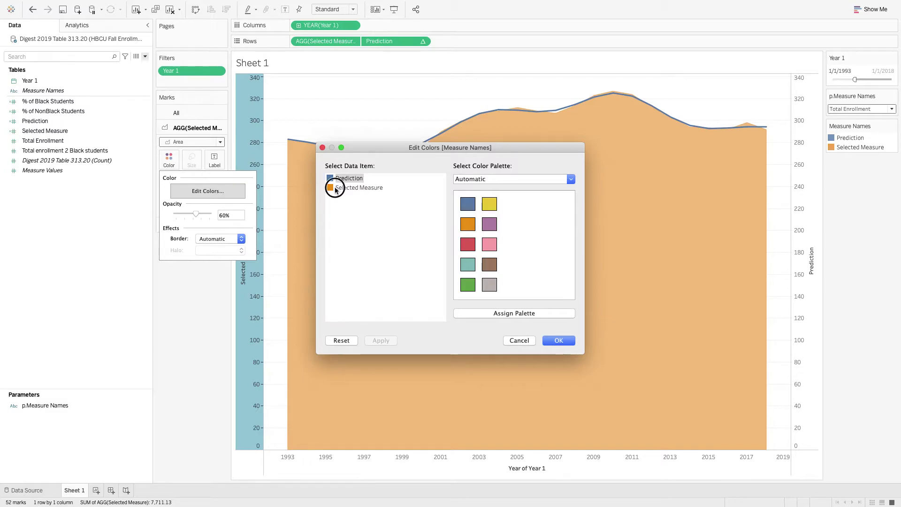
double_click(335, 188)
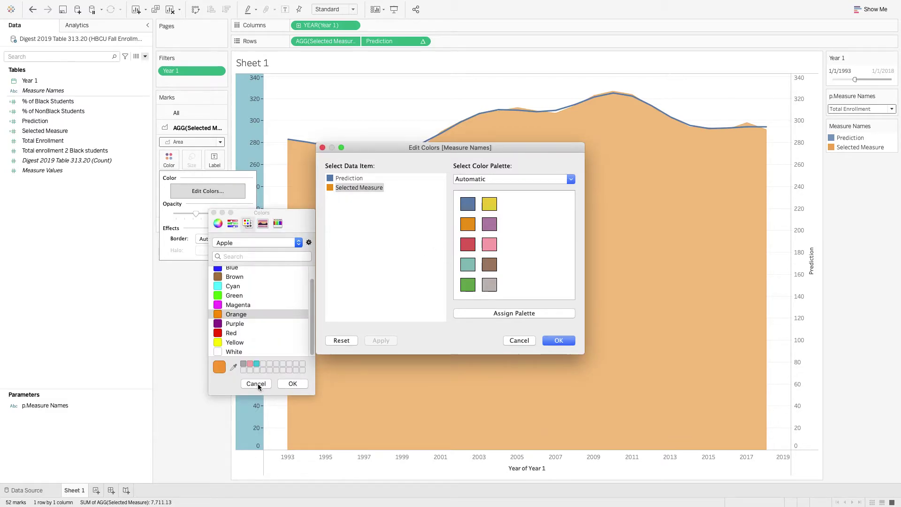
click(257, 384)
click(468, 264)
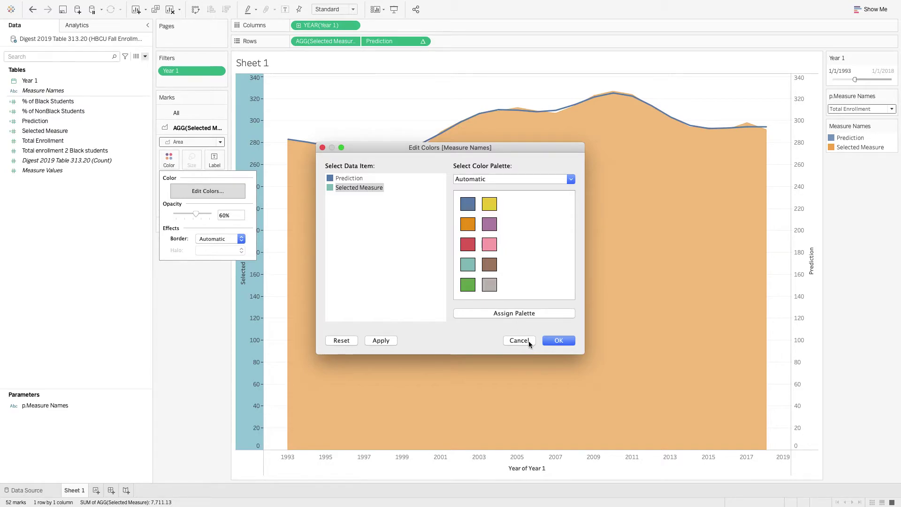
- Set the Prediction color to Black and accept the edited Measure Names colors
click(332, 179)
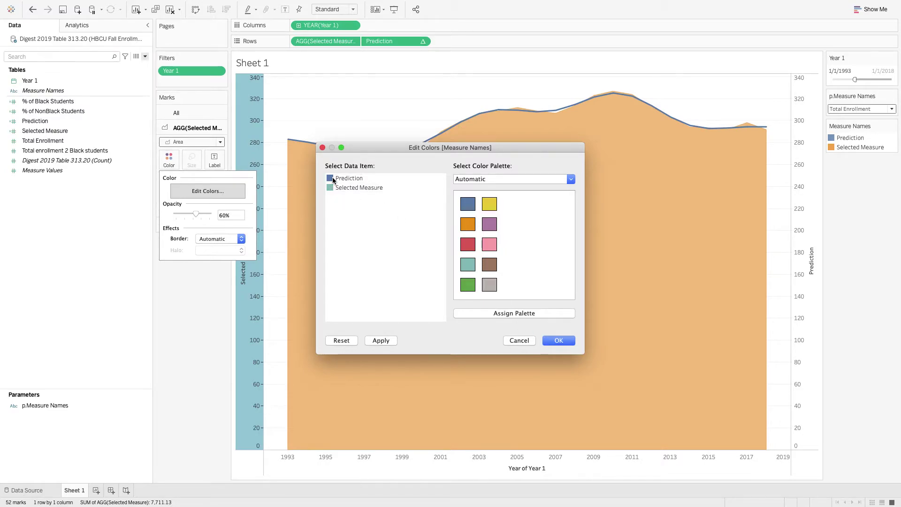
double_click(332, 179)
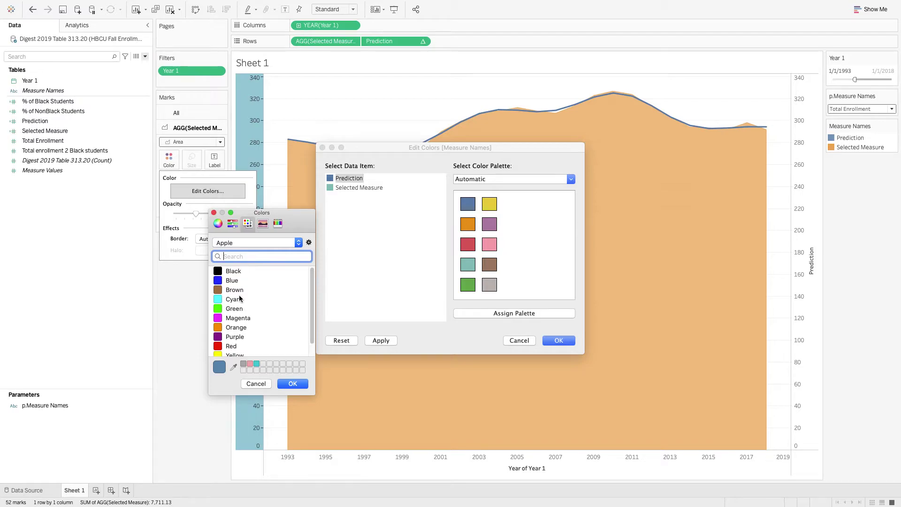
click(220, 271)
click(293, 384)
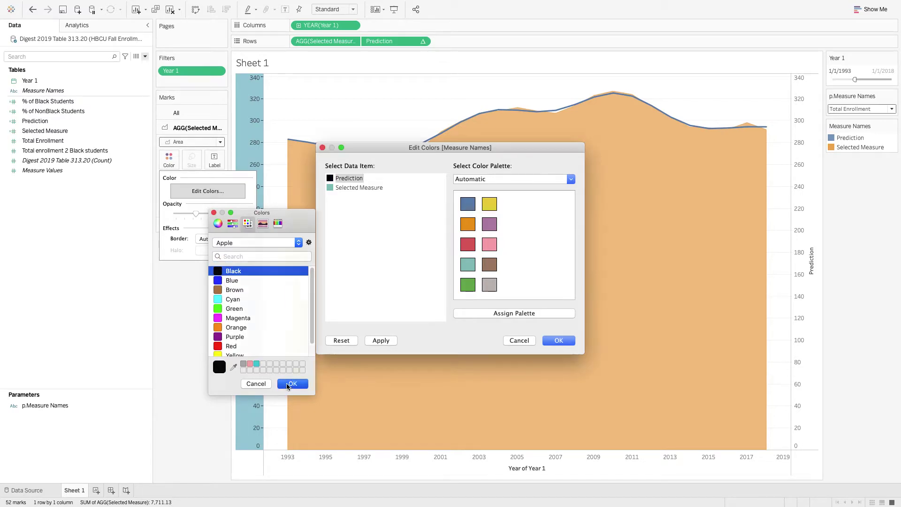
click(549, 340)
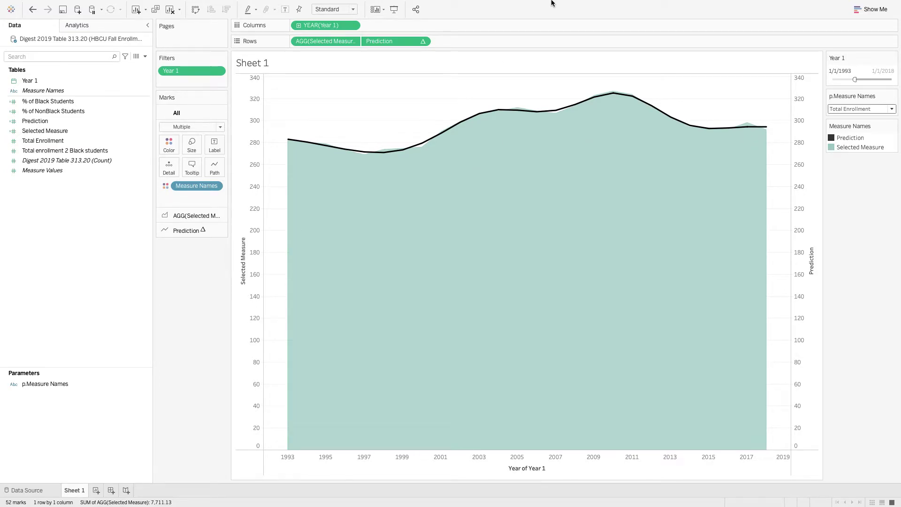
mouse_move(553, 3)
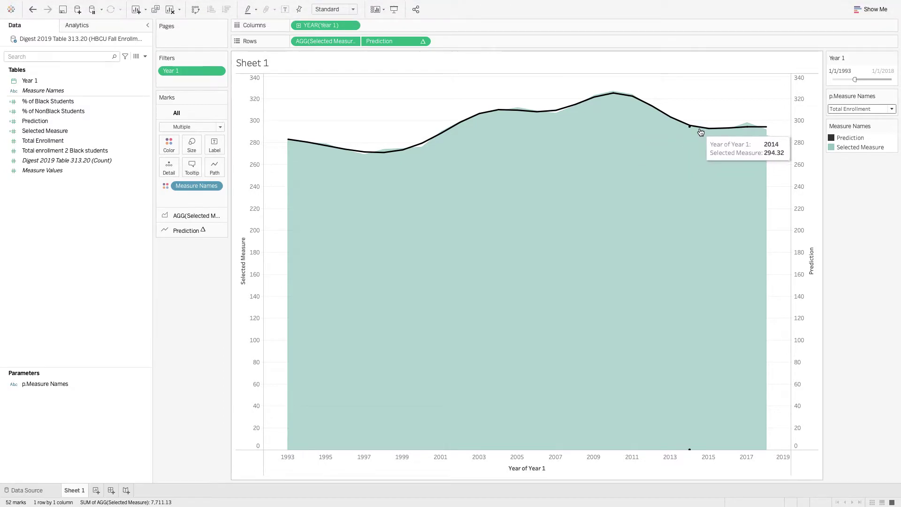
mouse_move(769, 138)
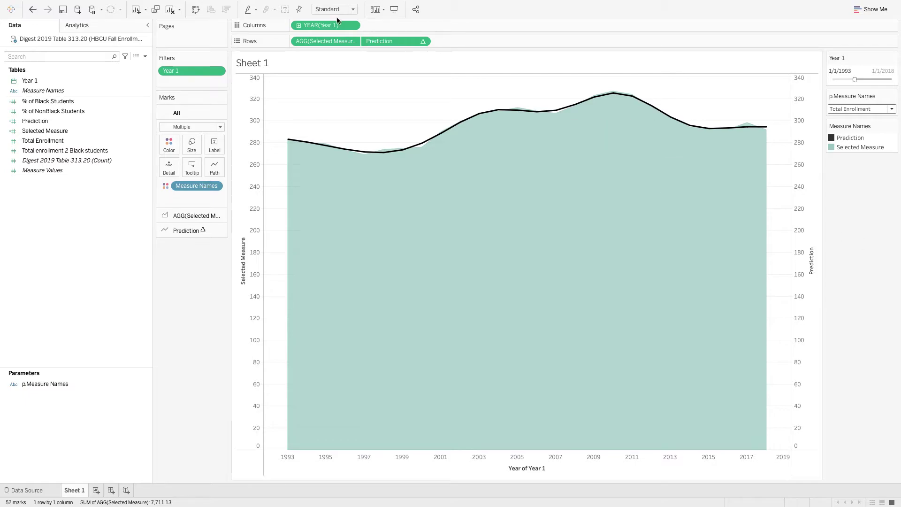
- Extend the date range of YEAR(Year 1) on Columns by a custom length of 5 years
mouse_move(324, 25)
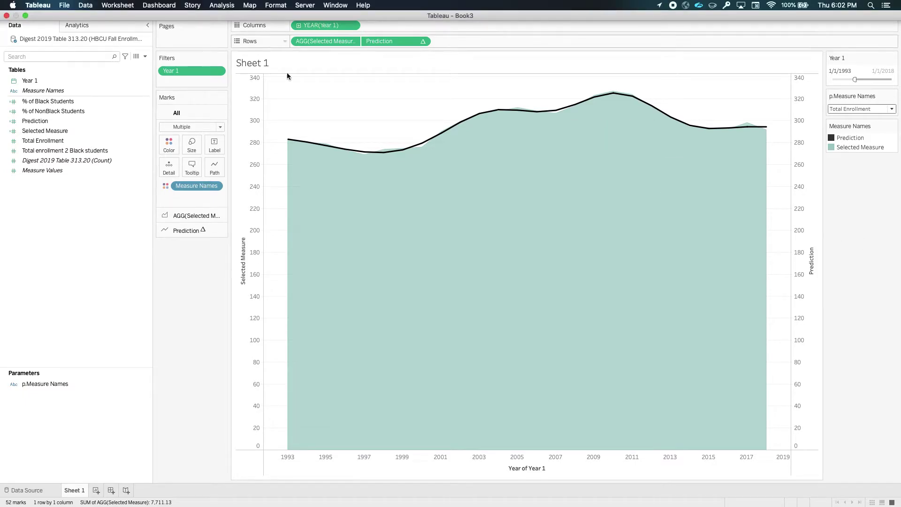
right_click(320, 26)
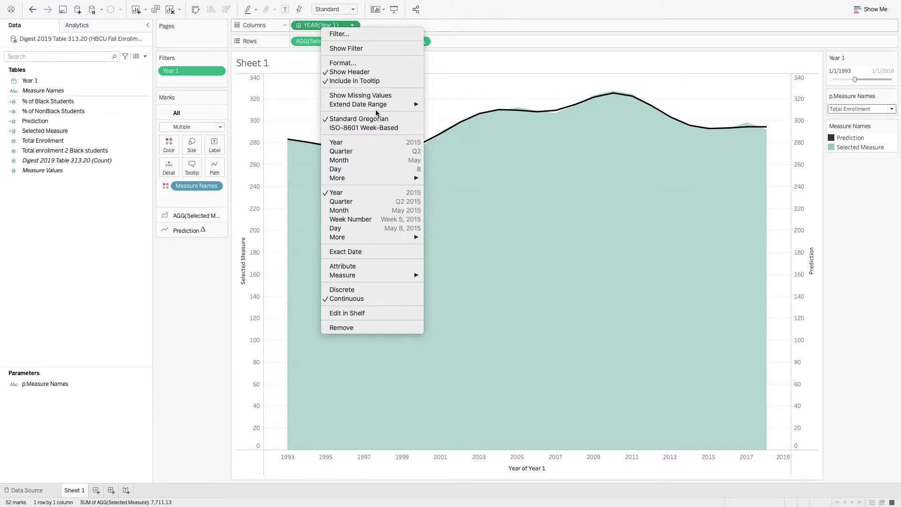
mouse_move(378, 106)
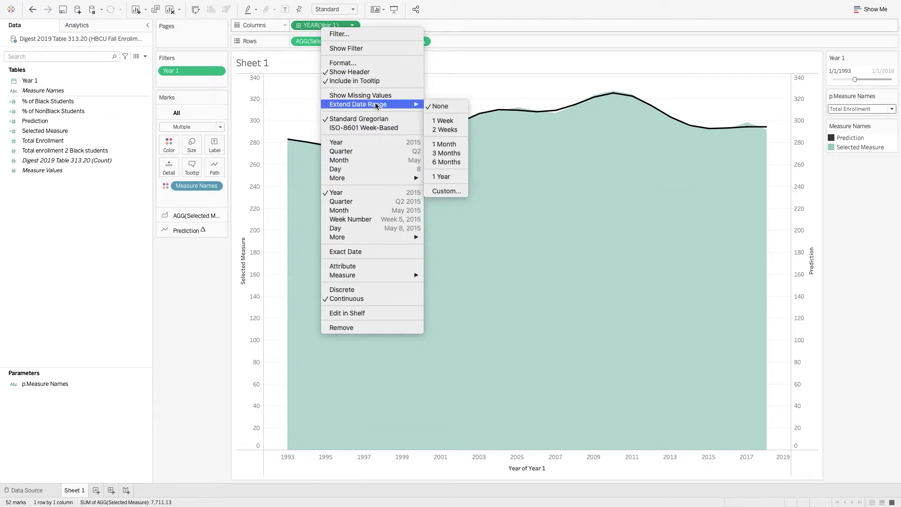
click(444, 191)
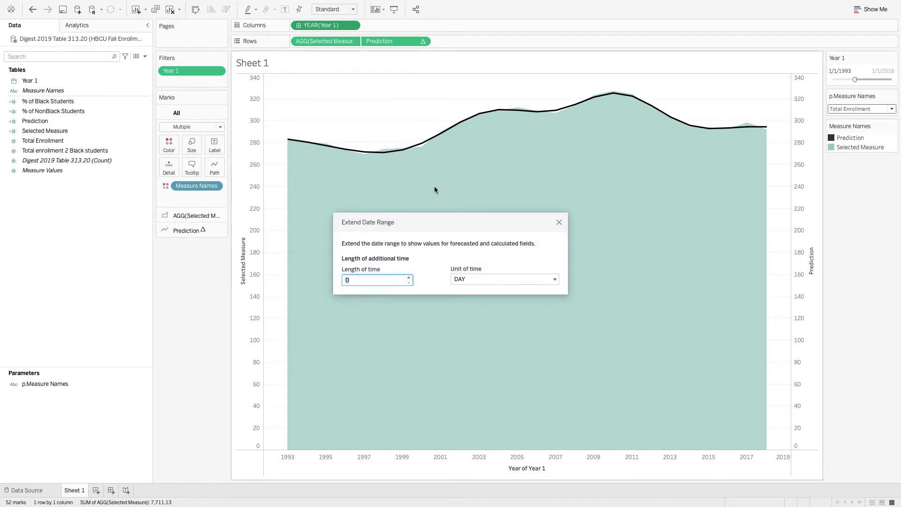
click(410, 278)
click(410, 278)
click(409, 278)
click(477, 280)
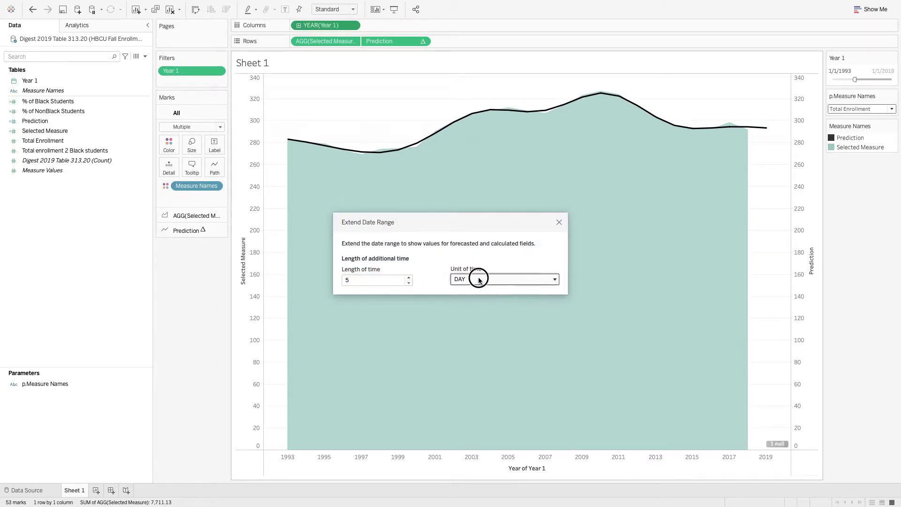
scroll(477, 324, down, 1)
click(473, 347)
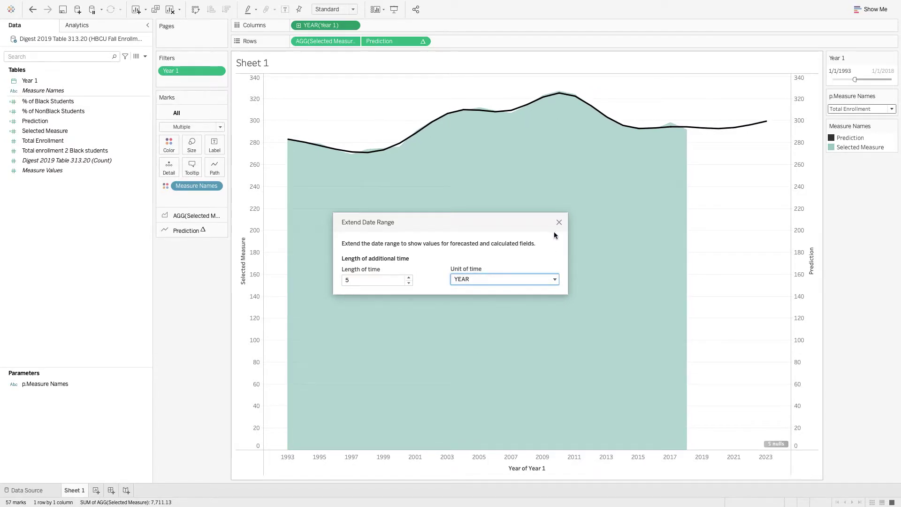
click(559, 223)
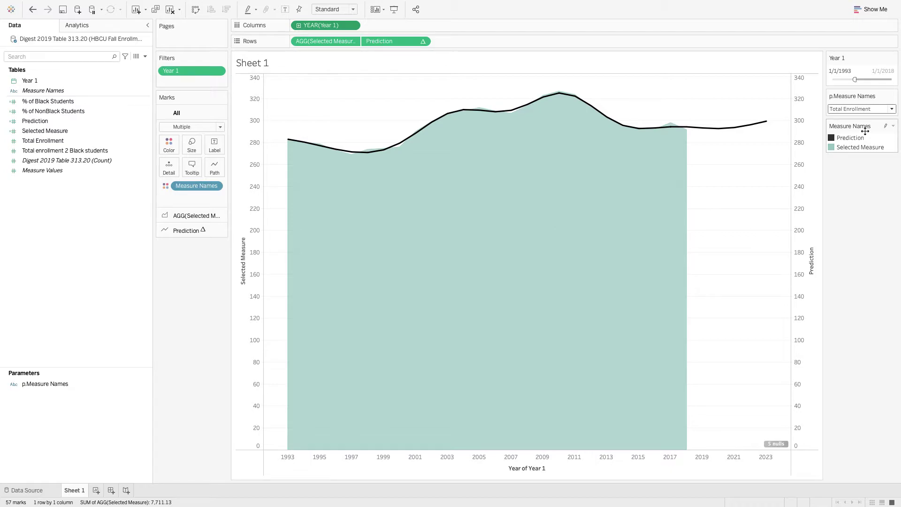
- Show % of Black Students through the p.Measure Names parameter, and switch it on to % of NonBlack Students
click(863, 108)
click(858, 118)
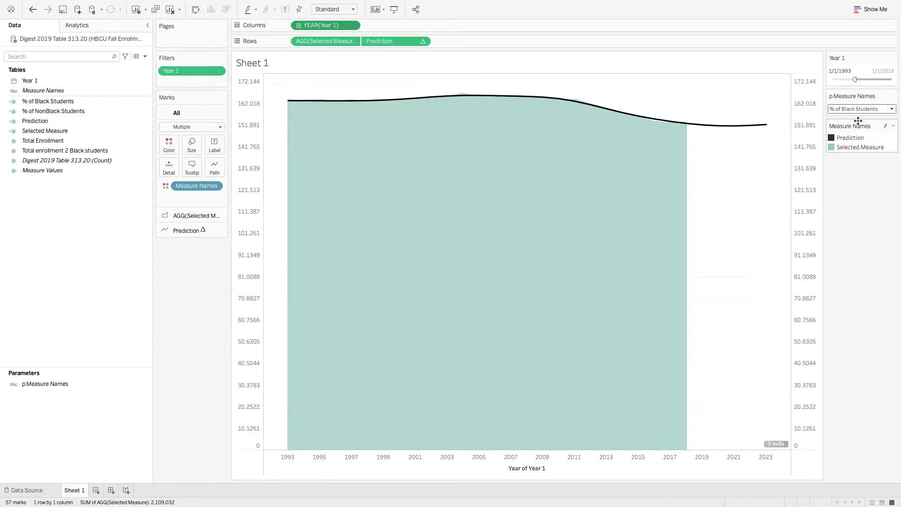
click(858, 109)
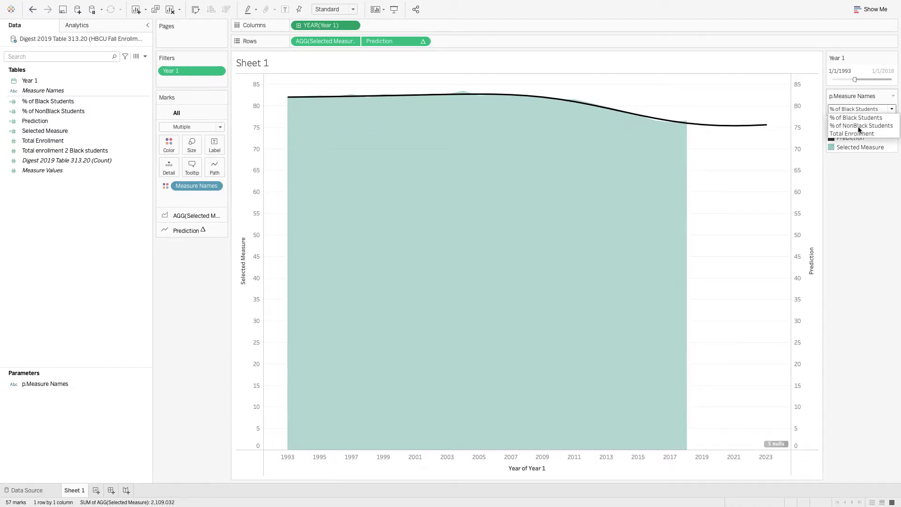
click(858, 126)
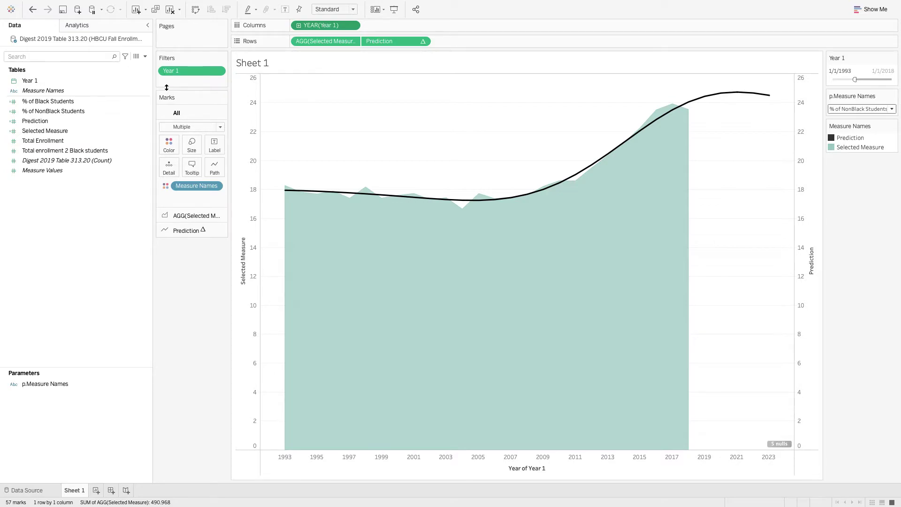
- Create a calculated field named Last Actual and start its formula with the WINDOW_MAX function
click(145, 57)
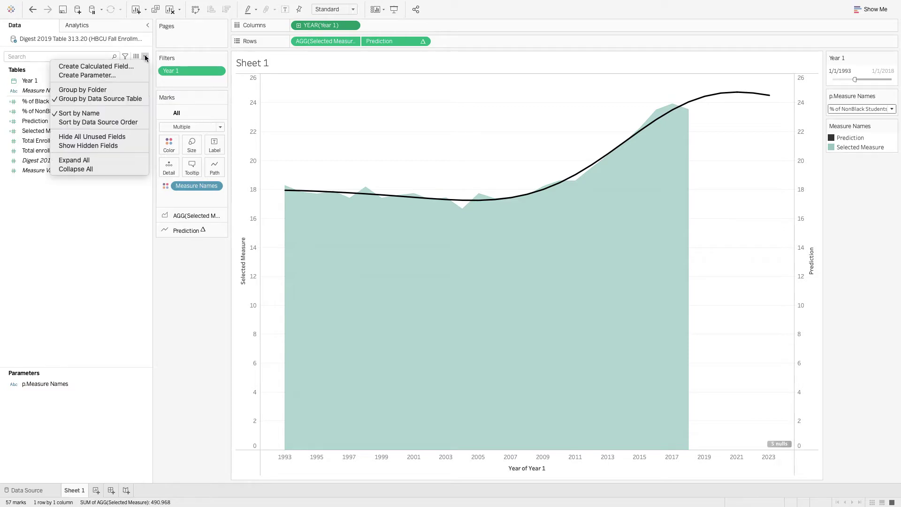
click(131, 65)
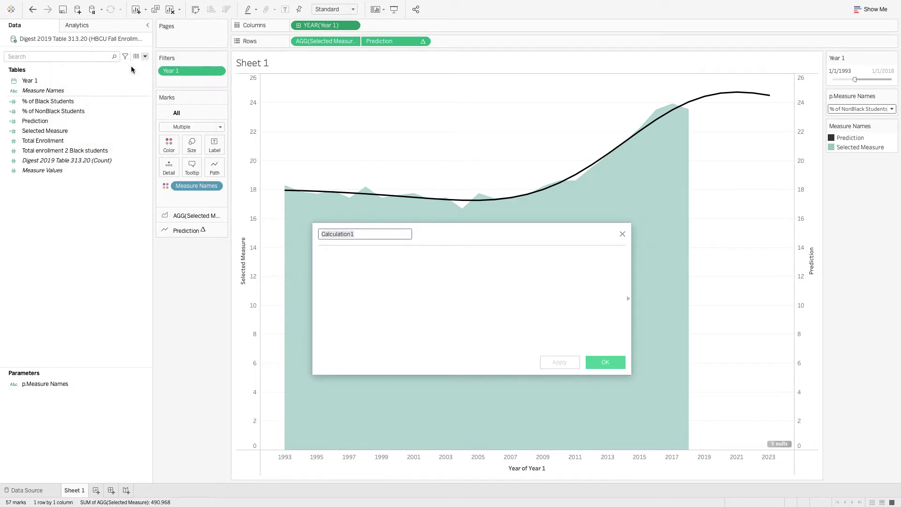
text(Last Actual)
click(359, 282)
text(wind)
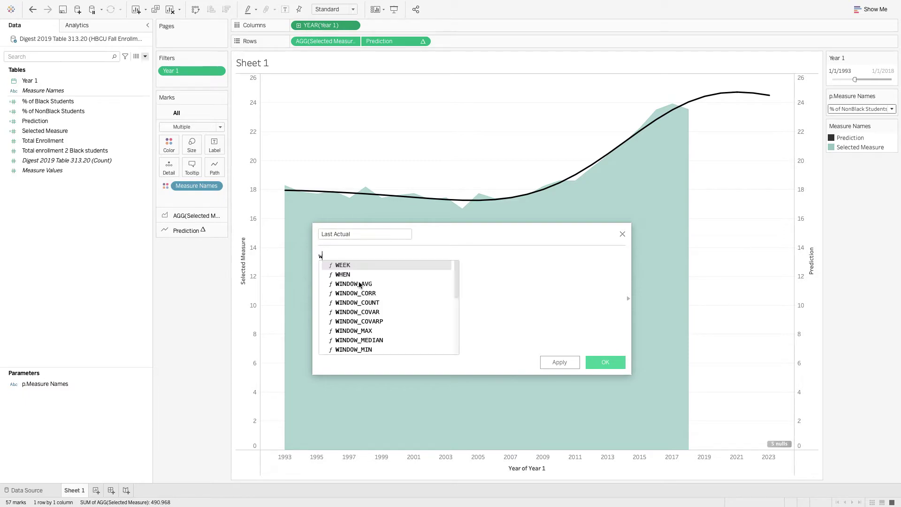
key(Down)
key(Down)
key(Down)
key(Down)
key(Down)
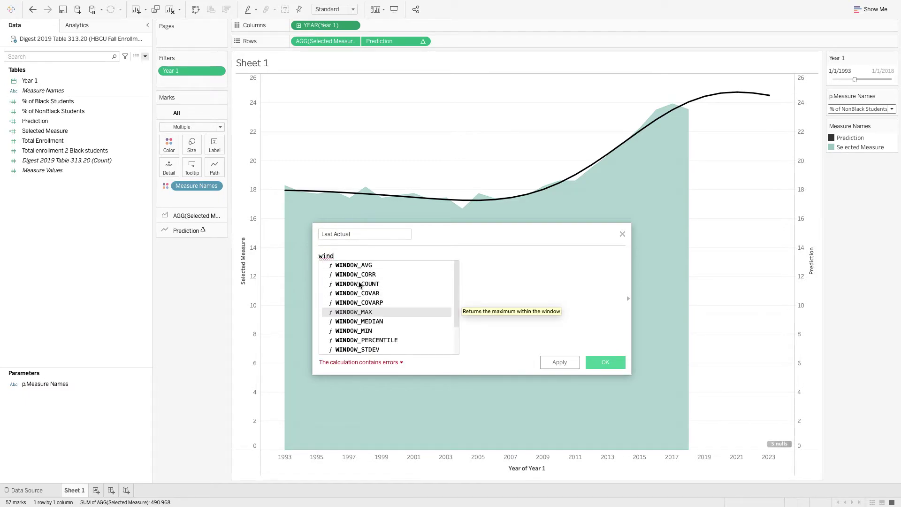
key(Return)
- Add the start of a condition, IF MIN([Year 1]), inside WINDOW_MAX in the Last Actual formula
text(IF )
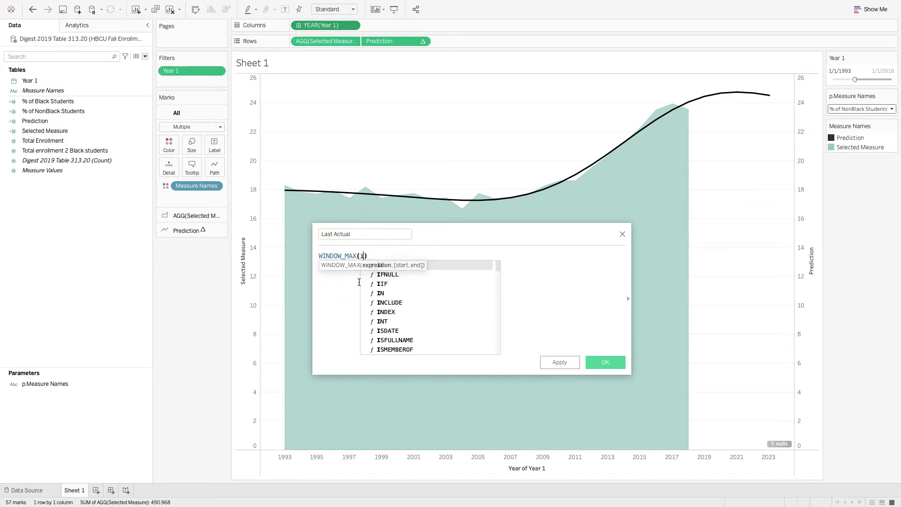
text(min)
key(Return)
text(year)
key(Down)
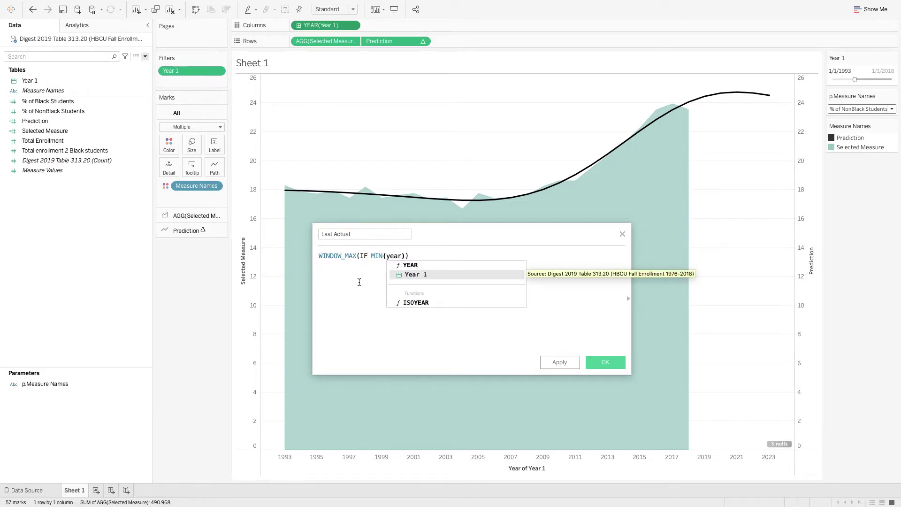
key(Return)
key(Right)
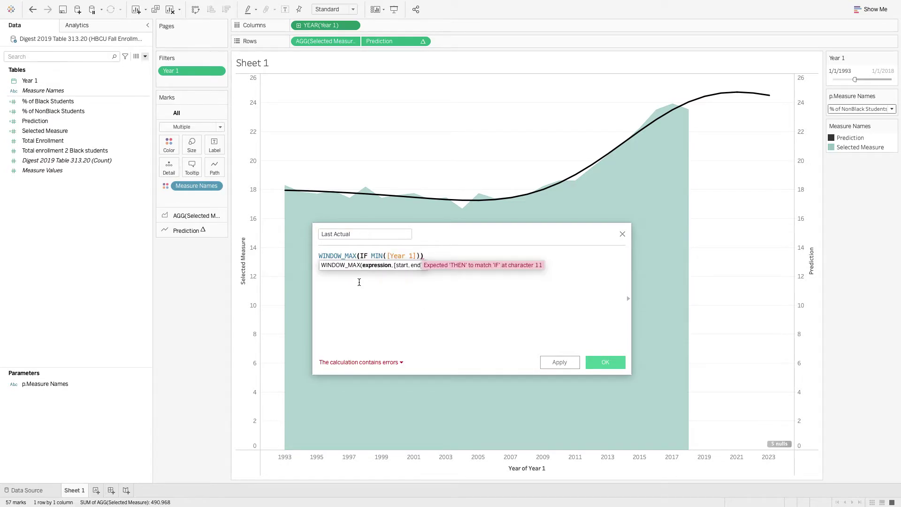
key(Right)
key(Left)
- Complete the condition in the Last Actual formula with = WINDOW_MAX(MAX([Year 1]))
text(= windo)
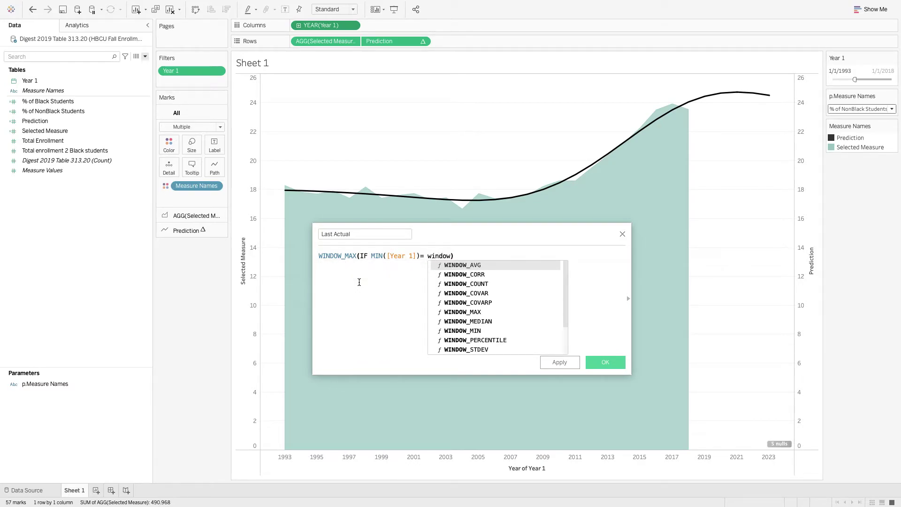
key(Down)
key(Down)
key(Down)
key(Down)
key(Down)
key(Return)
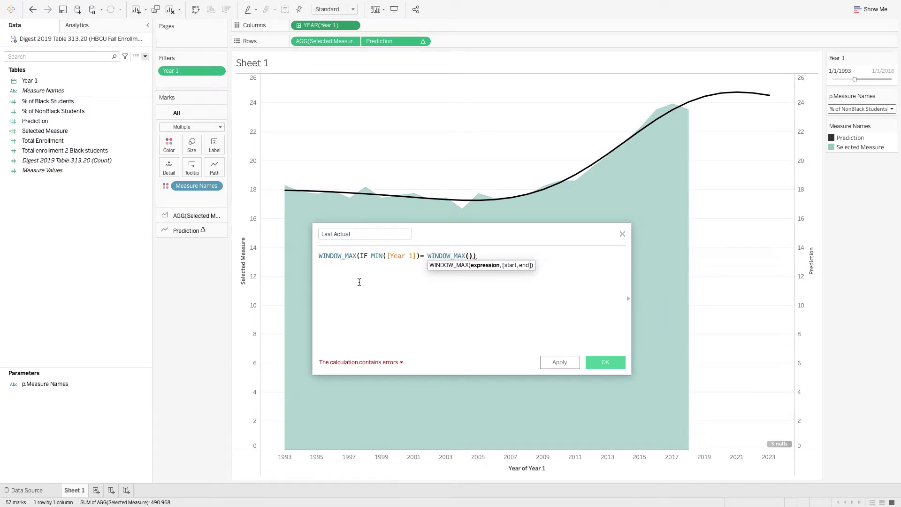
text(max)
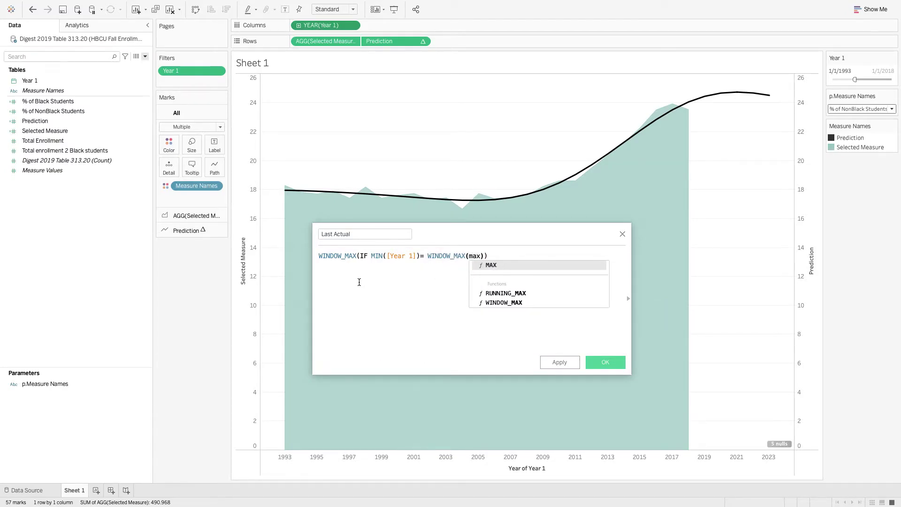
key(Return)
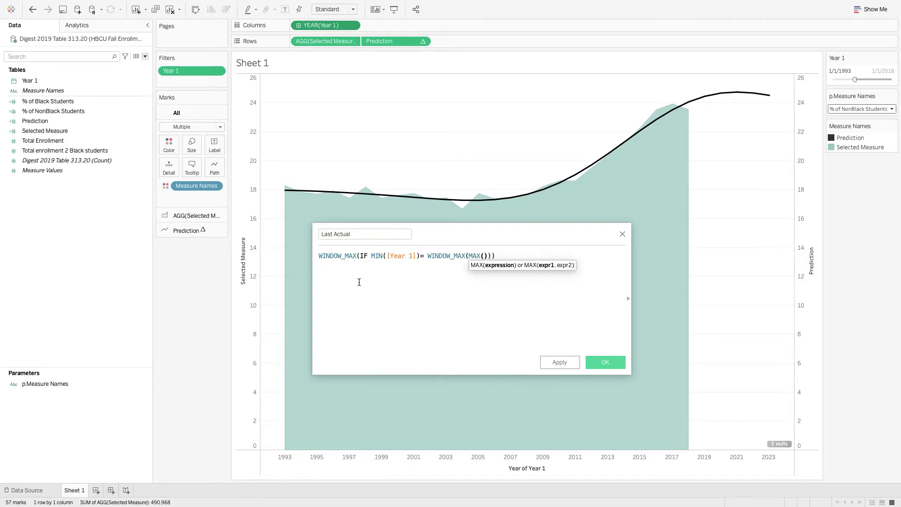
text(year)
key(Down)
key(Return)
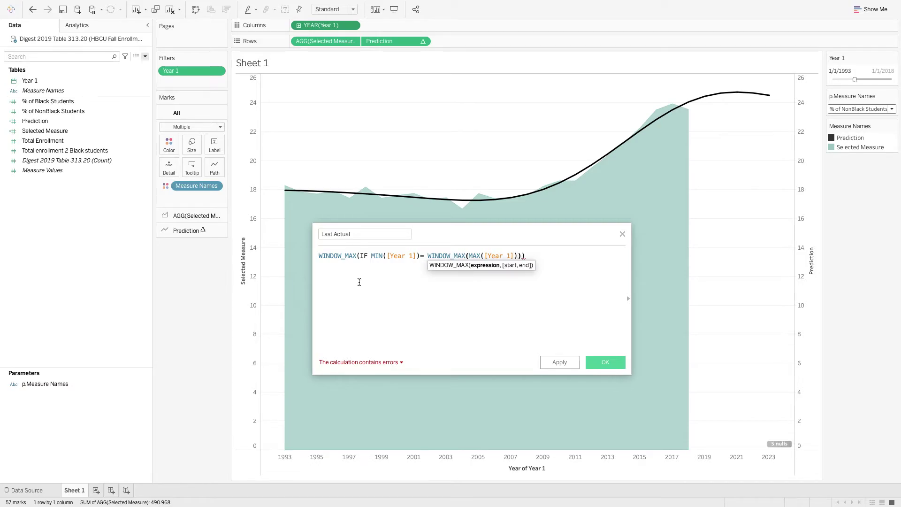
- Finish the IF expression in the Last Actual formula with then [Selected Measure] end, inside the outer closing parenthesis
key(Left)
text(then )
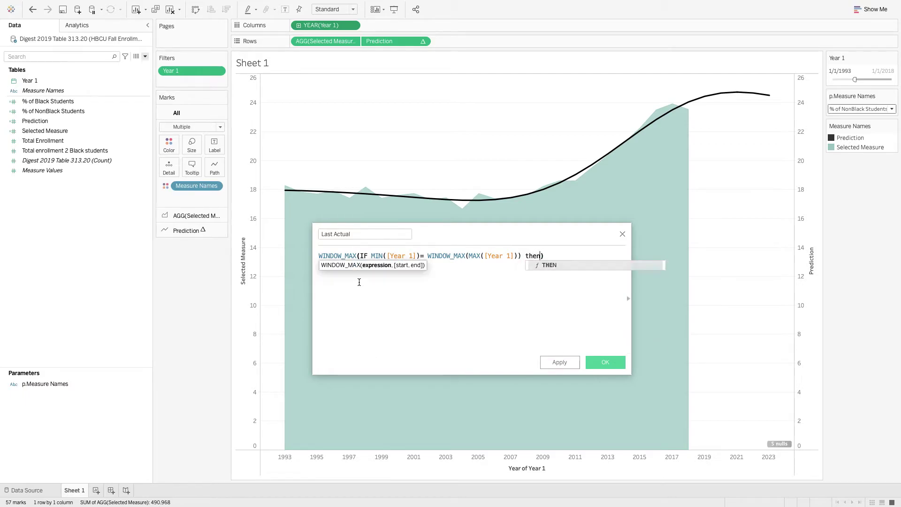
text(selec)
key(Return)
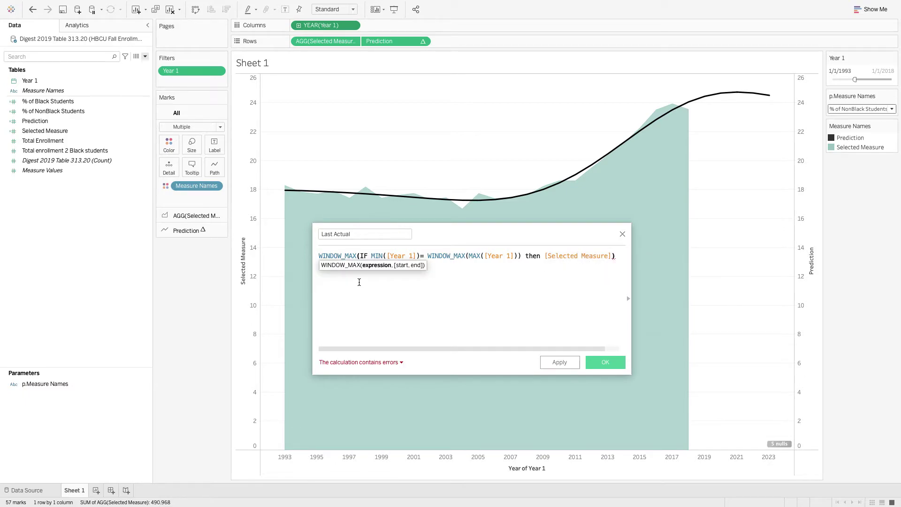
text(end)
key(Tab)
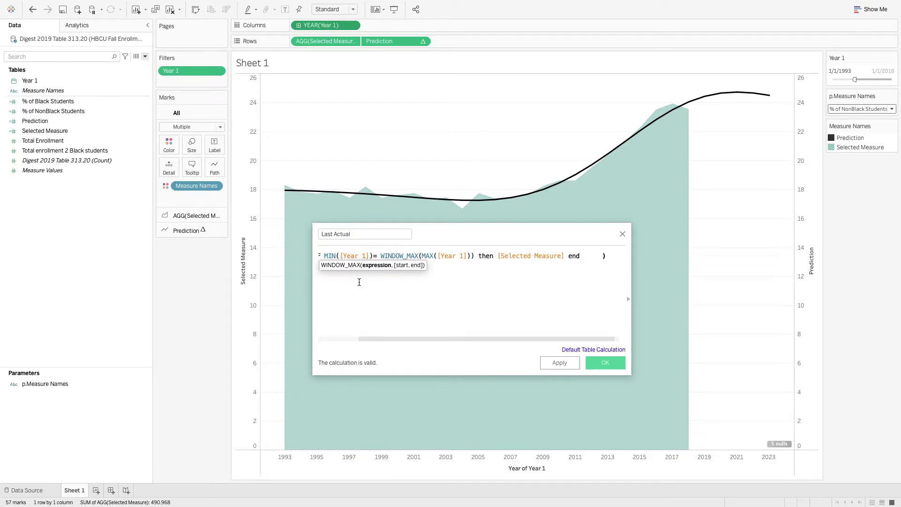
- Break the Last Actual formula onto a second line before then, and save the calculated field
drag(393, 338, 488, 340)
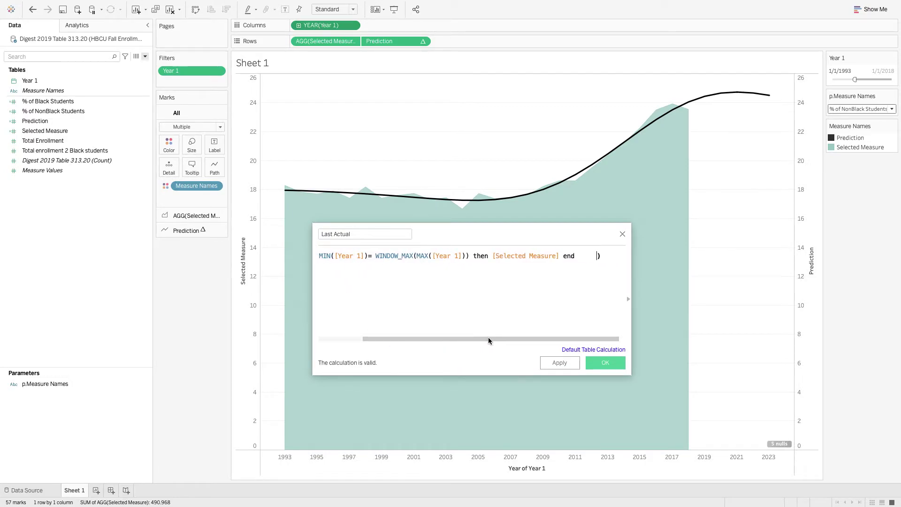
click(473, 256)
key(Return)
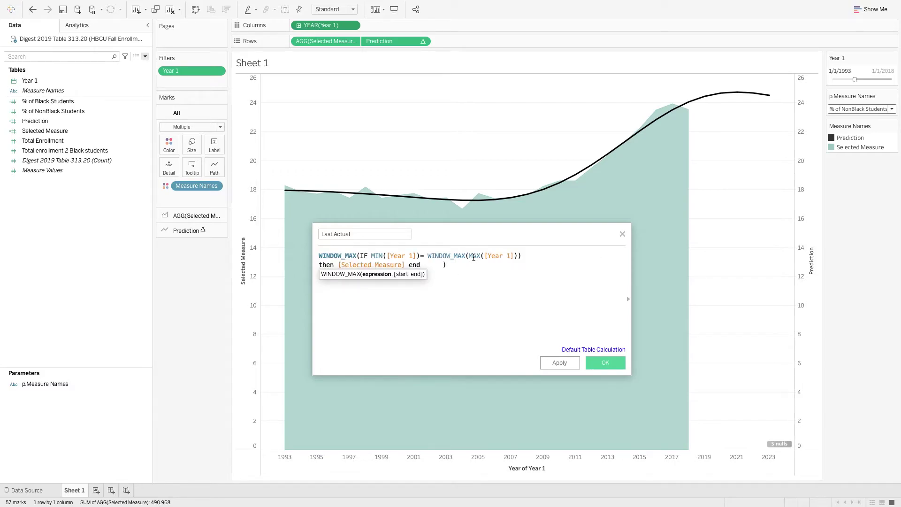
click(601, 363)
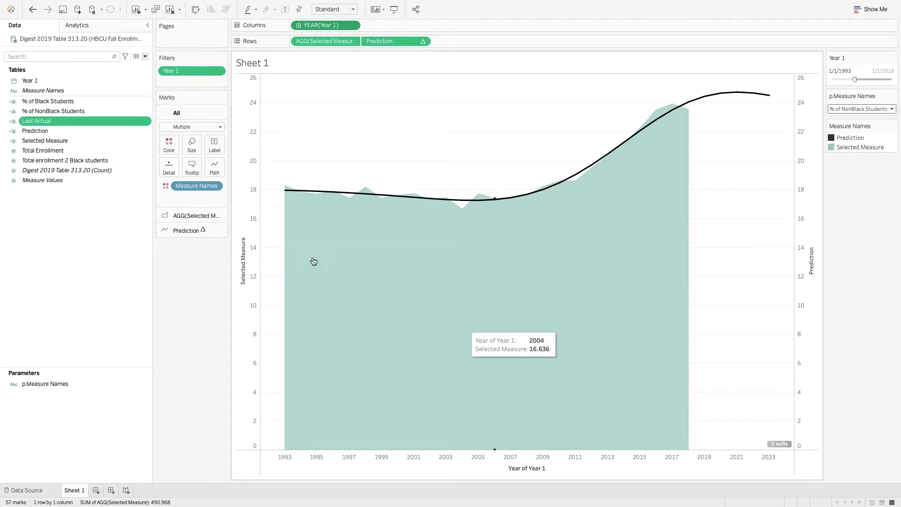
- Create a calculated field named Last Prediction and begin its formula with WINDOW_MAX
right_click(55, 225)
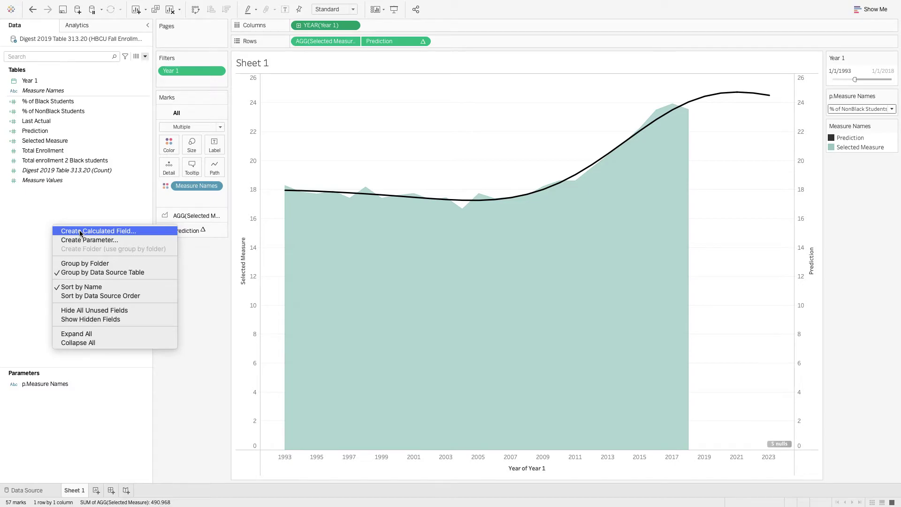
click(80, 230)
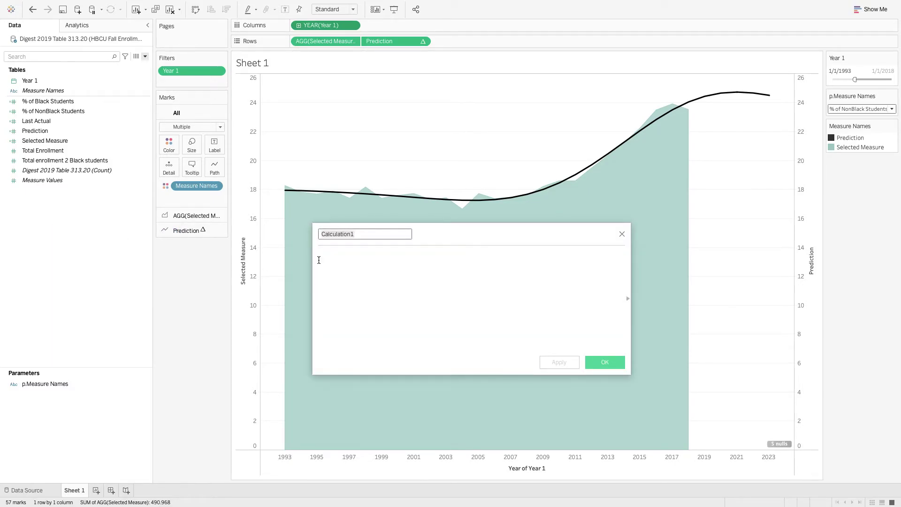
text(Las)
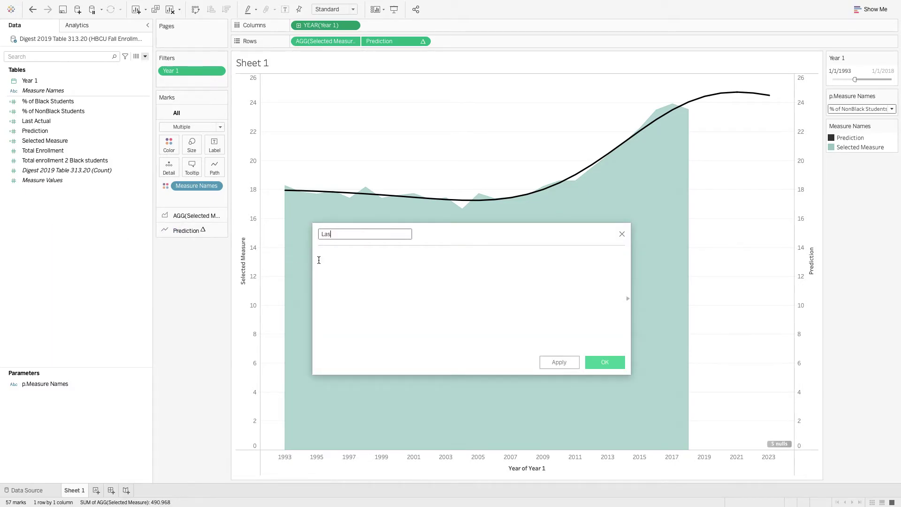
text(t Prediction)
click(319, 260)
text(win)
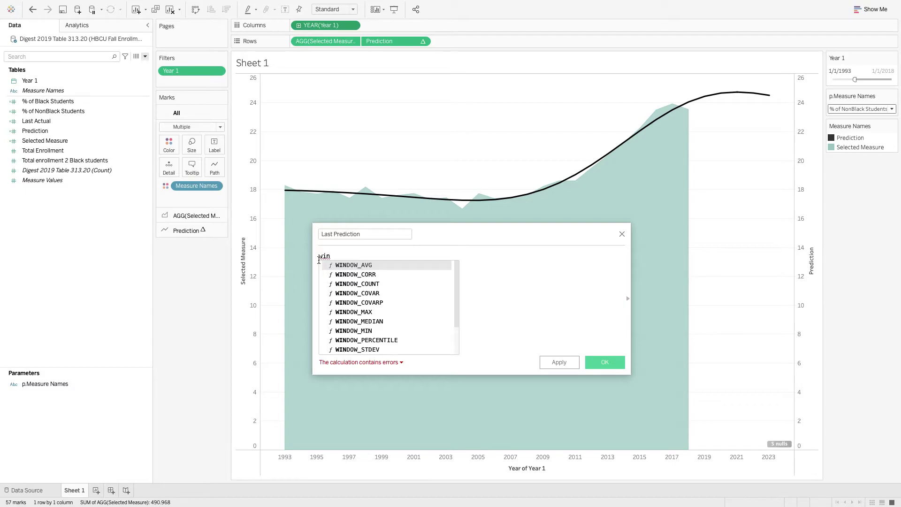
key(Down)
key(Down)
key(Down)
key(Down)
key(Down)
key(Return)
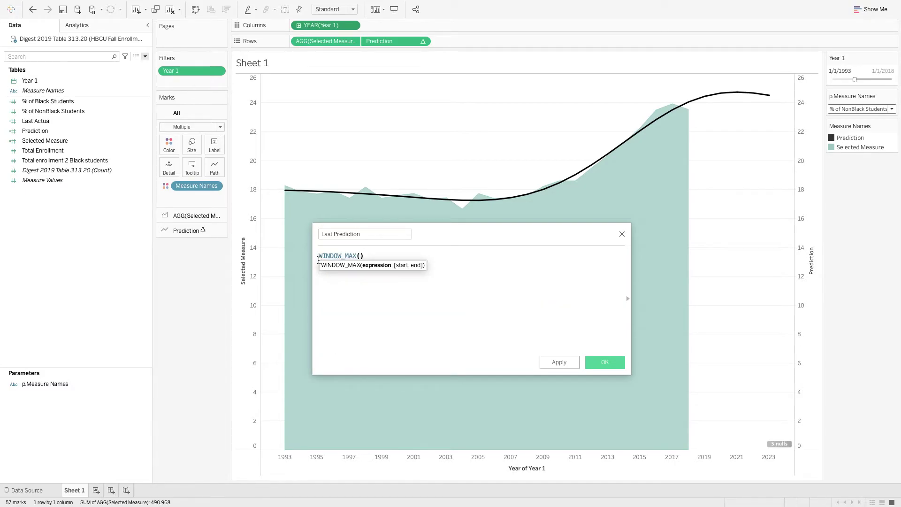
- Complete the Last Prediction formula with IF LAST() = 0 then [Prediction] END inside WINDOW_MAX, and save the calculated field
text(if)
key(Return)
text(las)
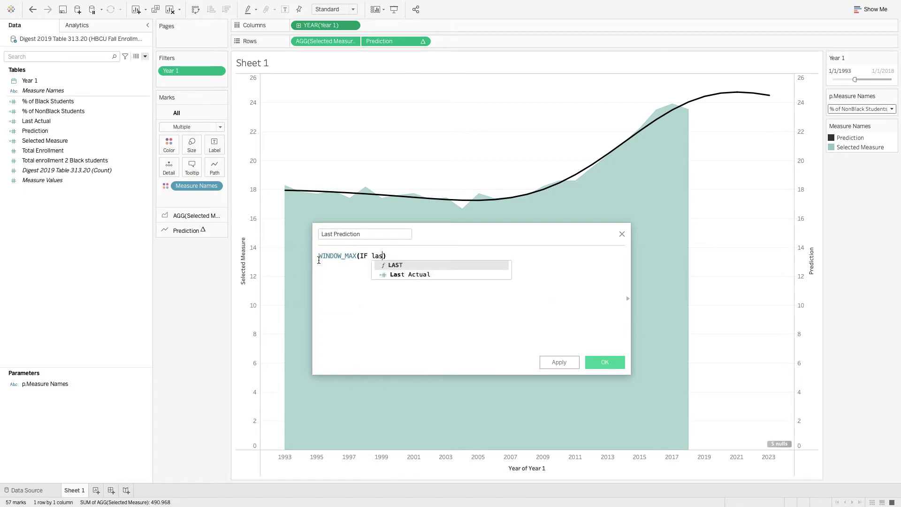
key(Return)
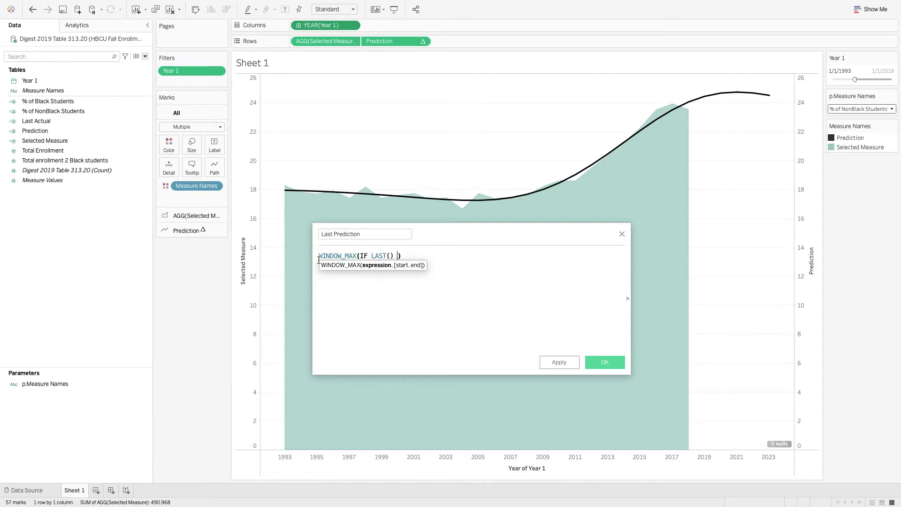
text(=0 then )
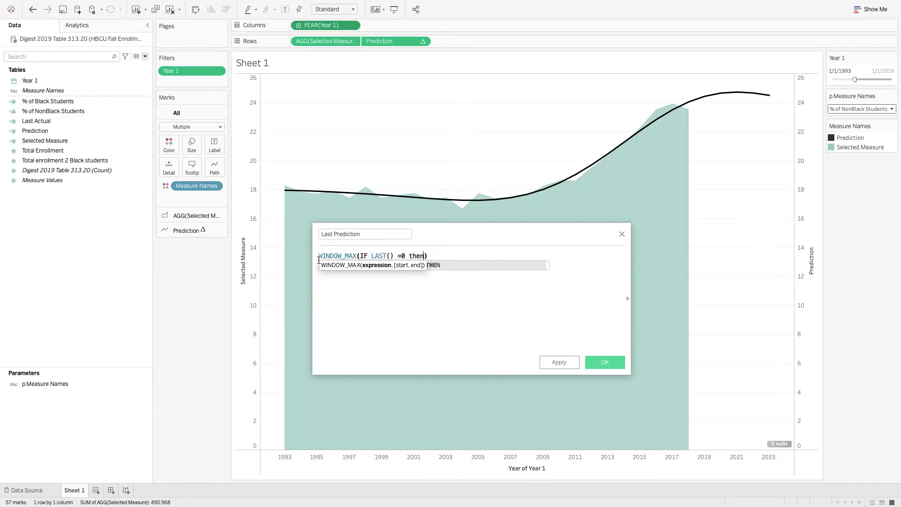
text(pre)
key(Return)
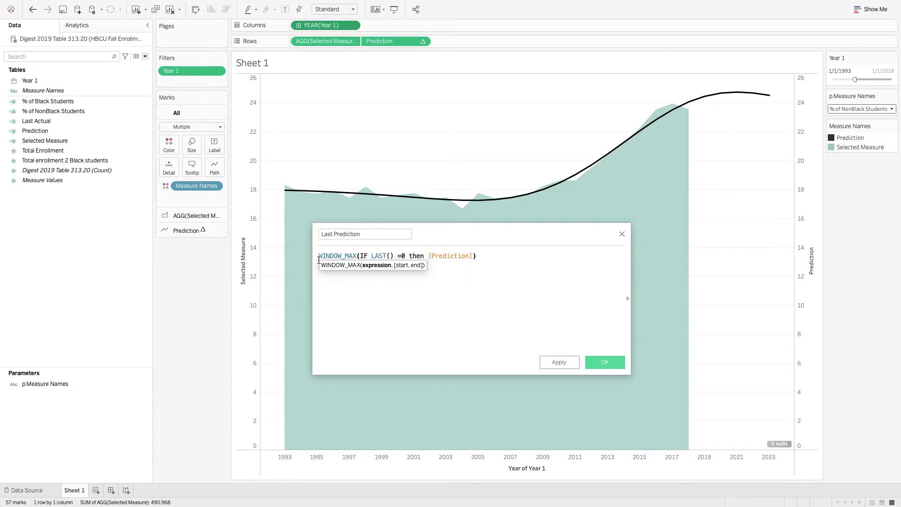
text(end)
key(Return)
click(598, 362)
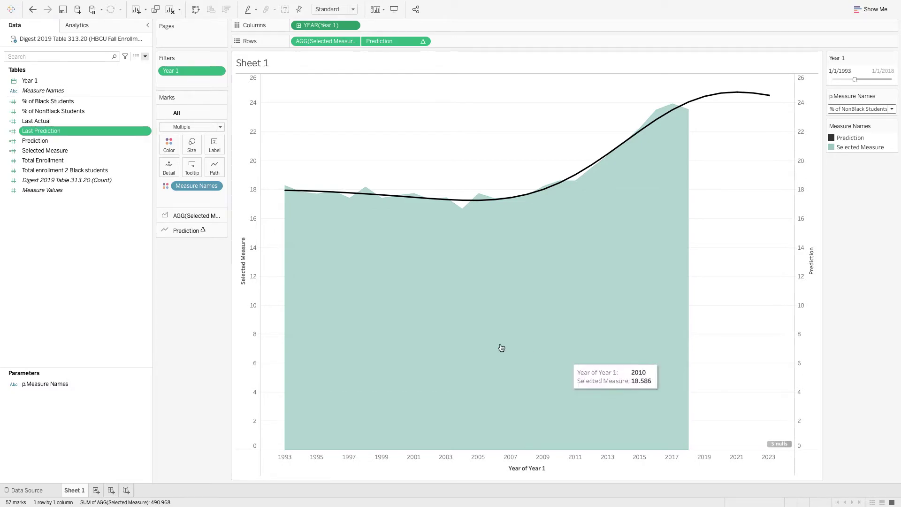
- Create a new calculated field and name it Increase/Decreased
right_click(63, 230)
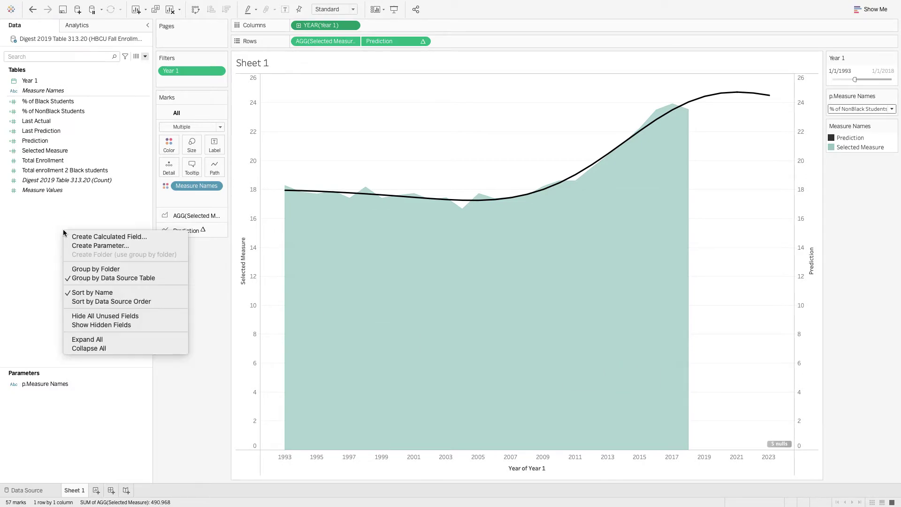
click(91, 236)
text(Increase/)
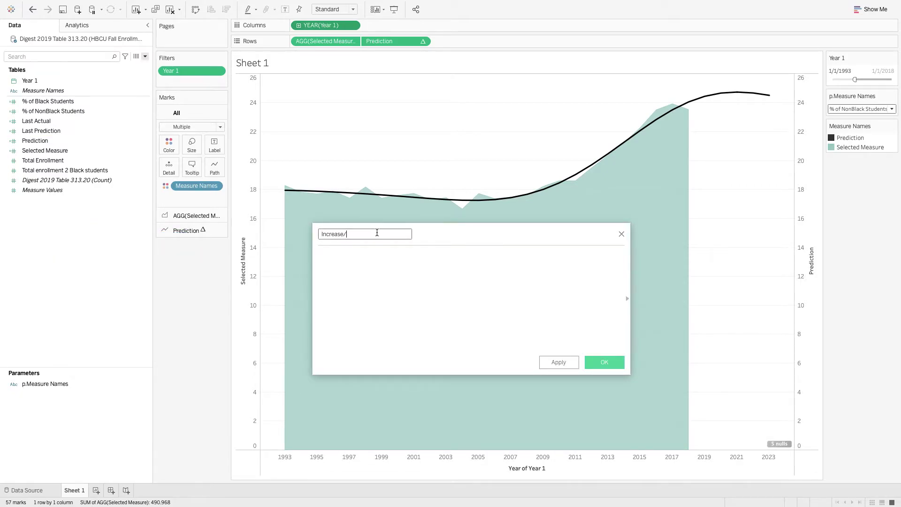
text(Decrease)
text(d)
- Begin the Increase/Decreased formula with the condition IF [Last Actual] < [Last Prediction]
text(if)
key(Return)
text(last)
key(Down)
key(Return)
text(< )
text(last)
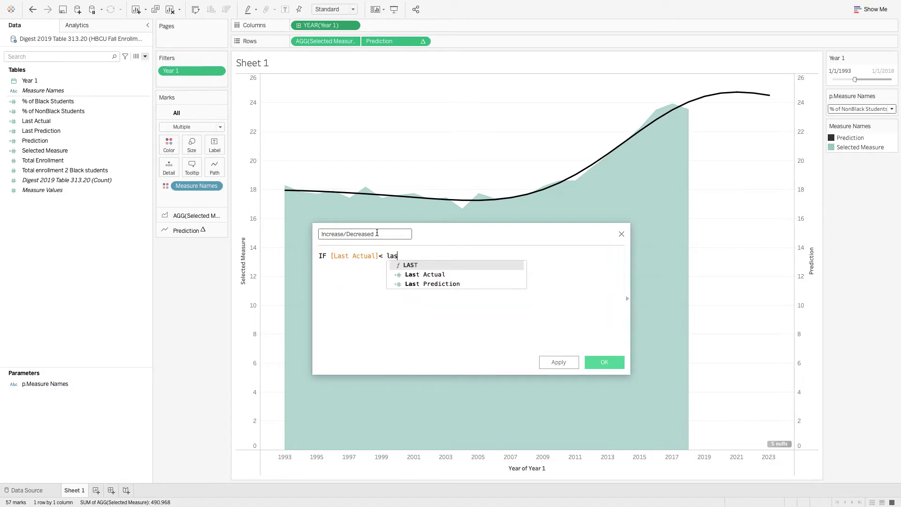
key(Down)
key(Down)
key(Return)
- Return the text "increase" for the first condition by adding a then clause to the Increase/Decreased formula
text(th)
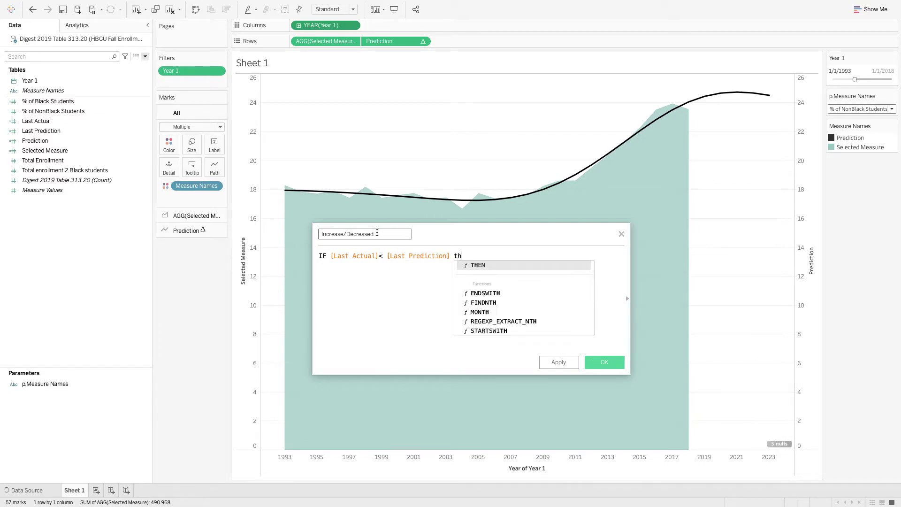
text(en "in)
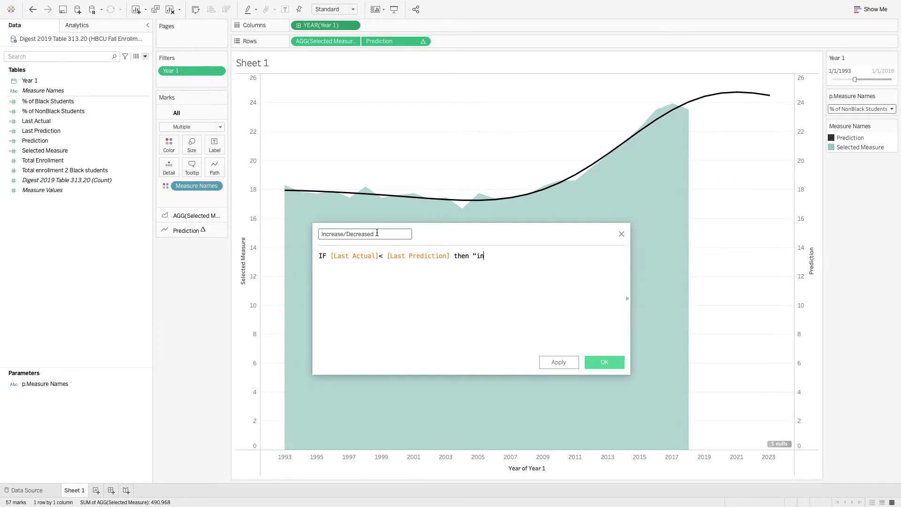
text(creased)
text(")
key(BackSpace)
key(BackSpace)
text(")
- Add a second line to the Increase/Decreased formula: elseif [Last Actual] > [Last Prediction] then "decrease"
key(Return)
text(elseif last)
key(Down)
key(Return)
text(> last pr)
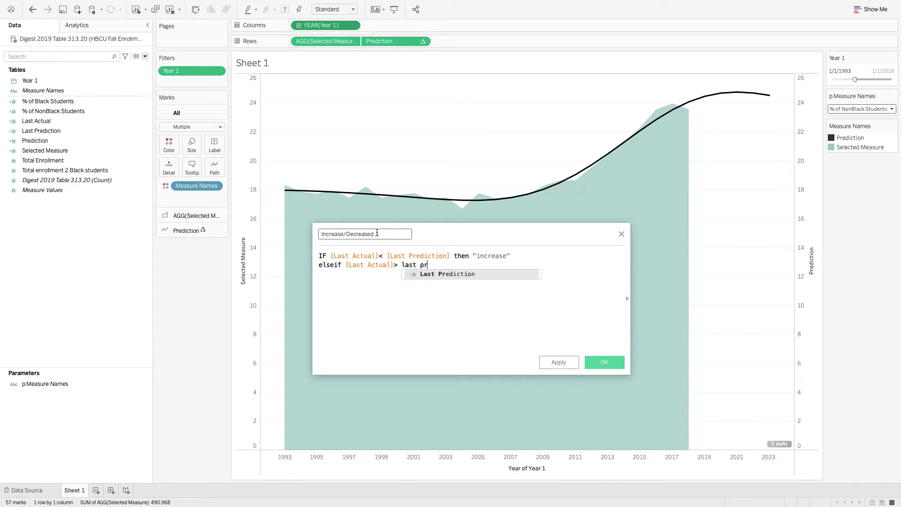
key(Return)
text(th)
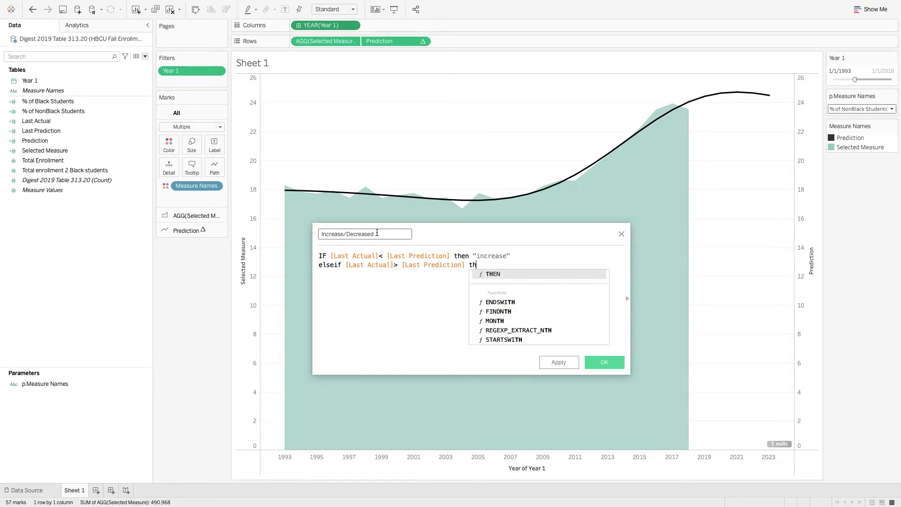
text(en "decrease")
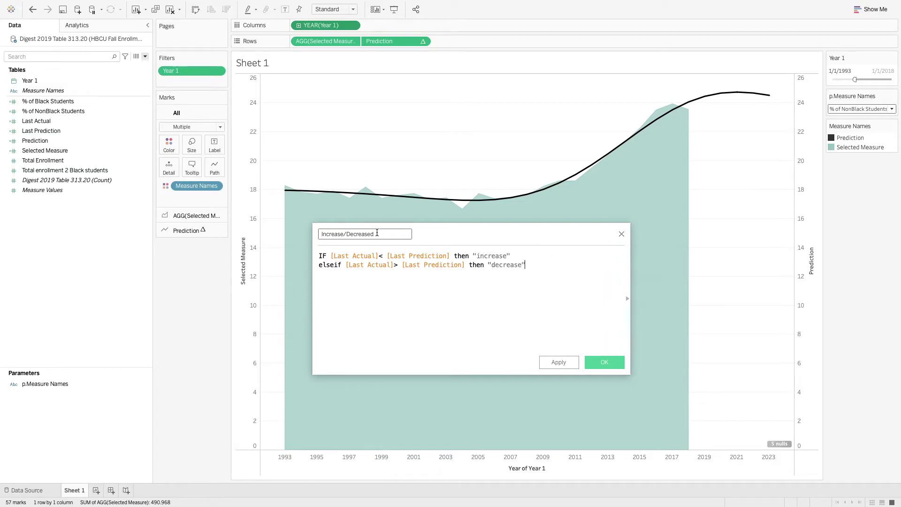
- Finish the Increase/Decreased formula with else "remain flat" and END on separate lines, and save the calculated field
key(Return)
text(else "remain flat")
key(Return)
text(END)
click(607, 362)
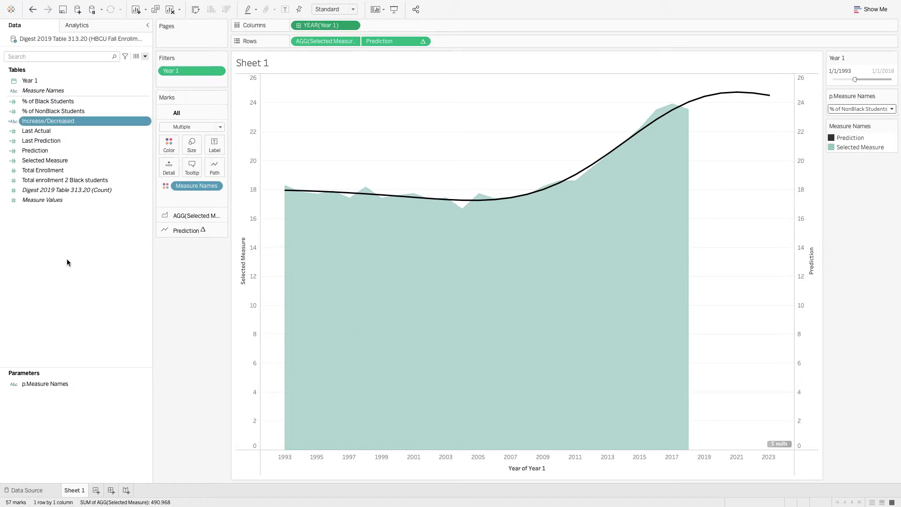
- Switch the p.Measure Names parameter to % of Black Students and on to Total Enrollment
click(857, 111)
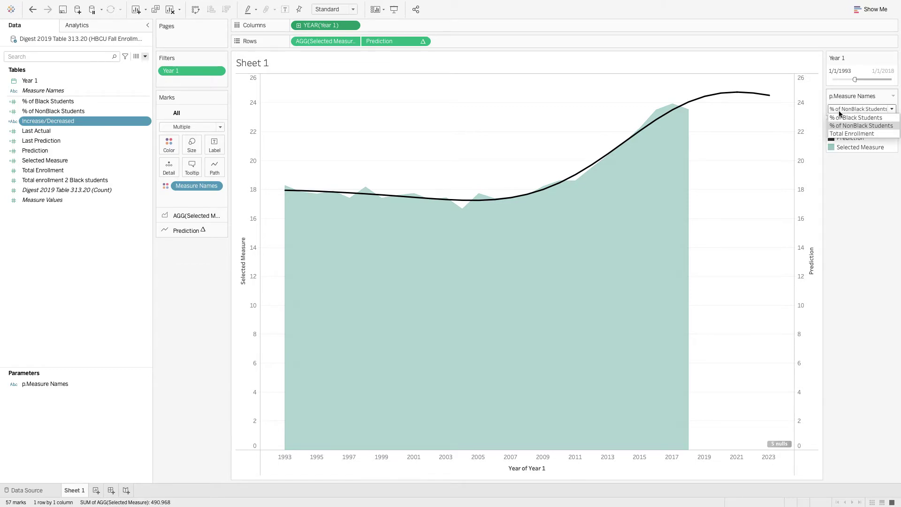
click(843, 117)
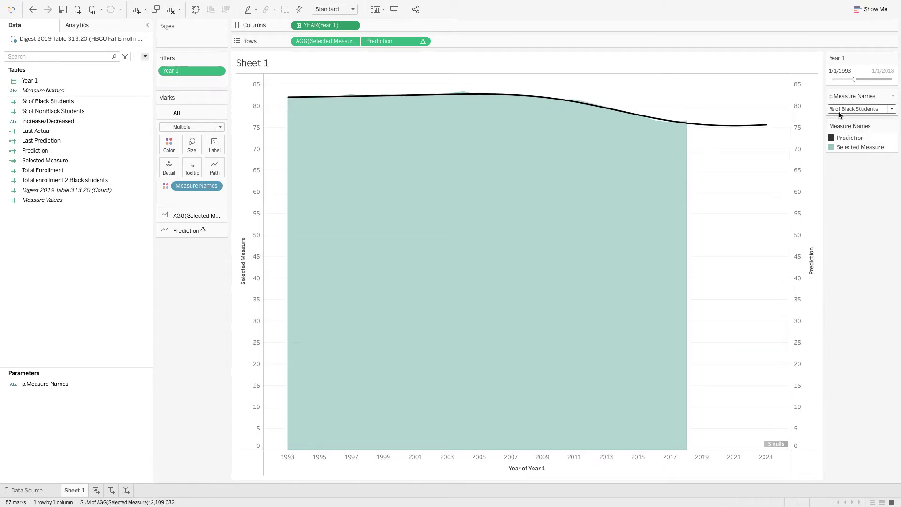
click(838, 110)
click(841, 136)
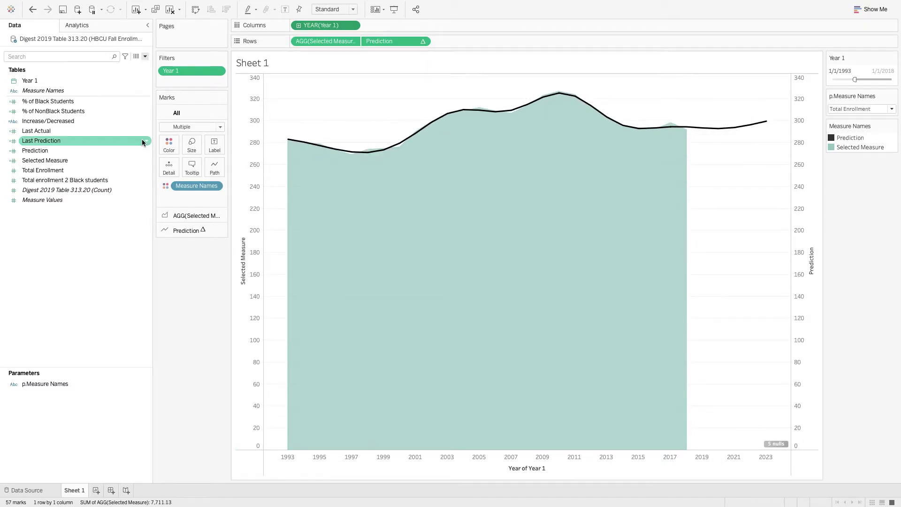
- Create and save a calculated field named Number Format with the formula IF [p.Measure Names] ="Total Enrollment" then 'k' else '%' END
right_click(56, 229)
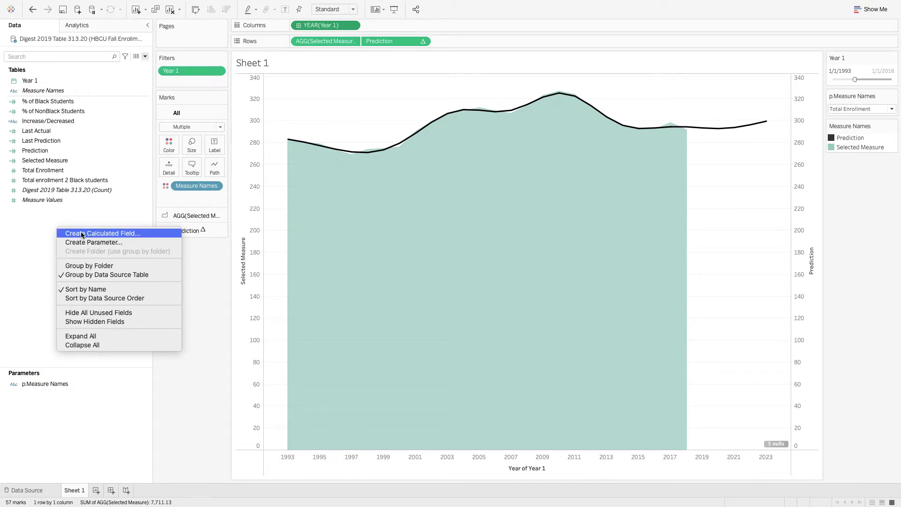
click(81, 234)
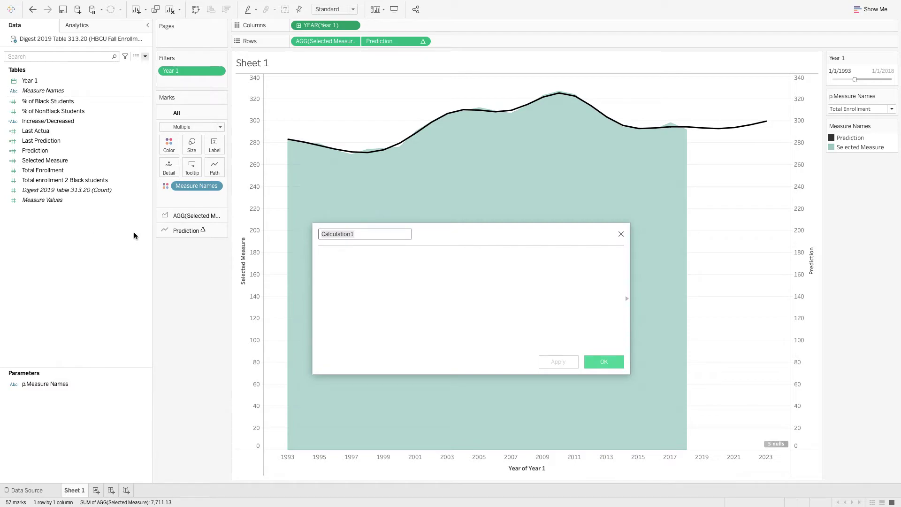
text(Number Format)
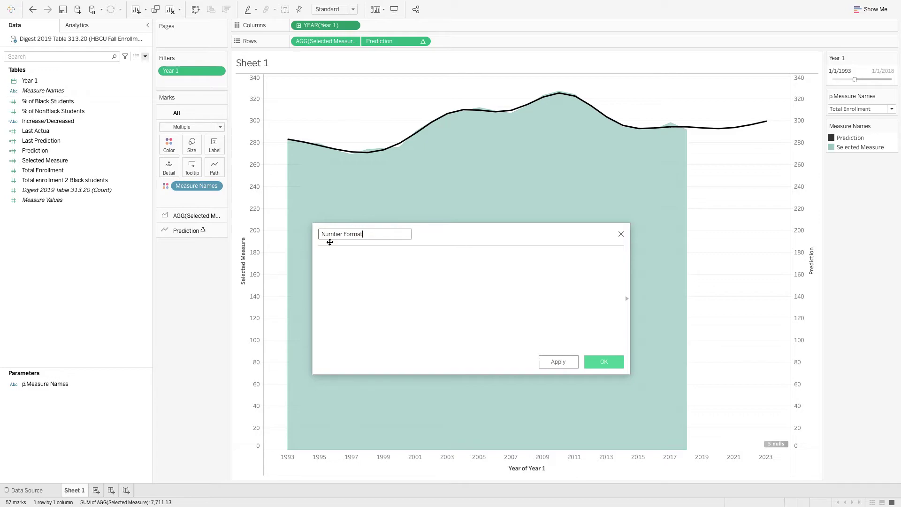
key(Tab)
text(IF)
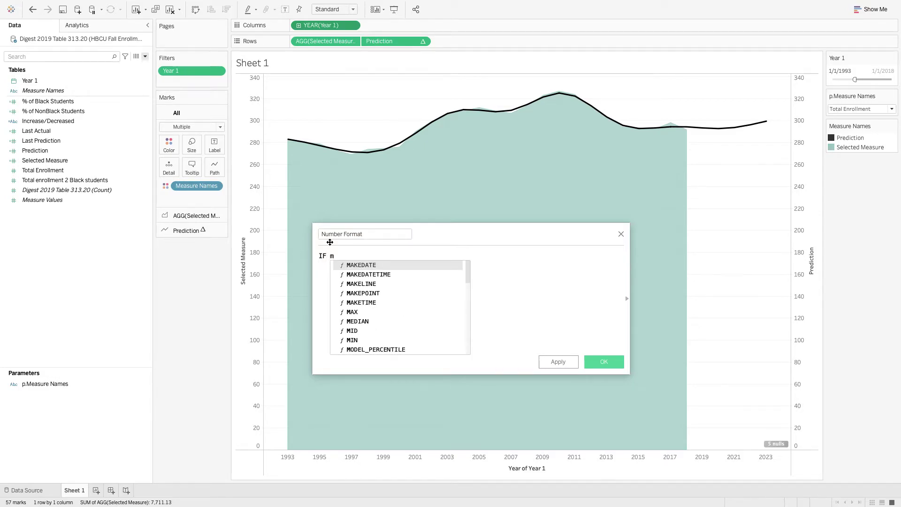
text([p)
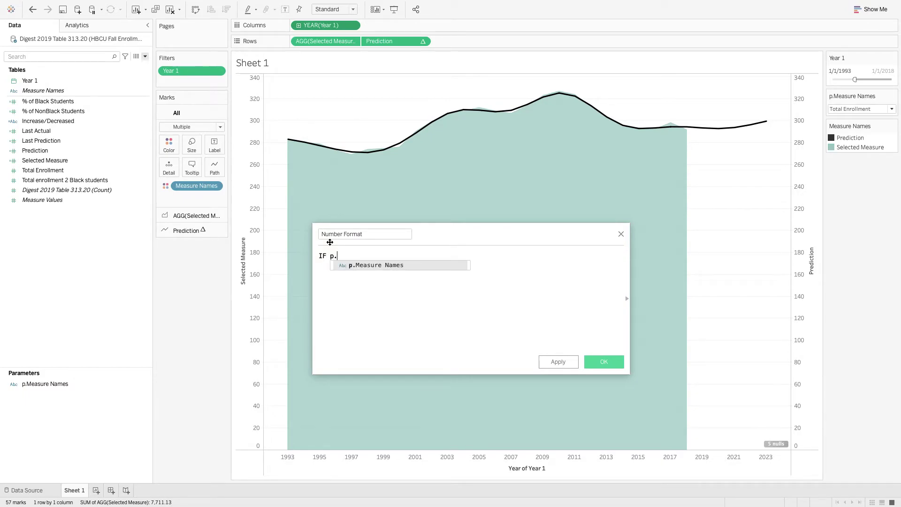
key(Return)
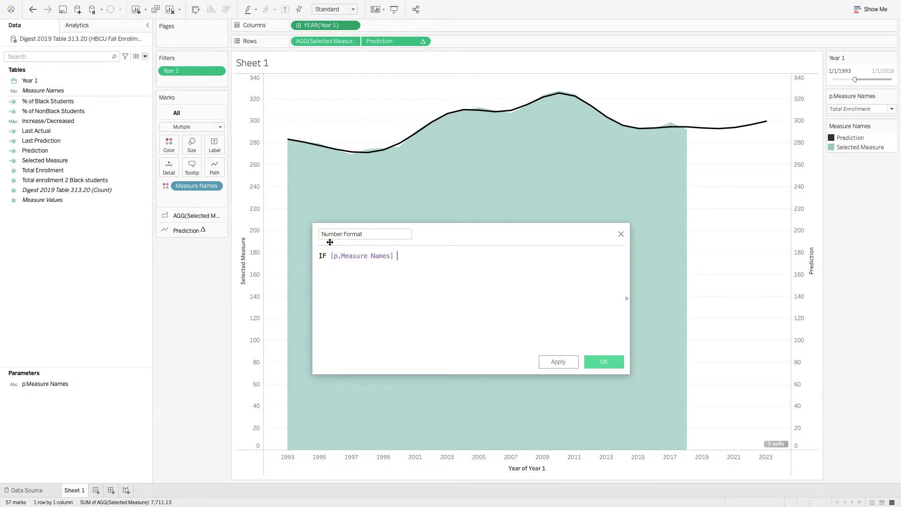
text(="Total Enrollment" then 'k' else '%' END)
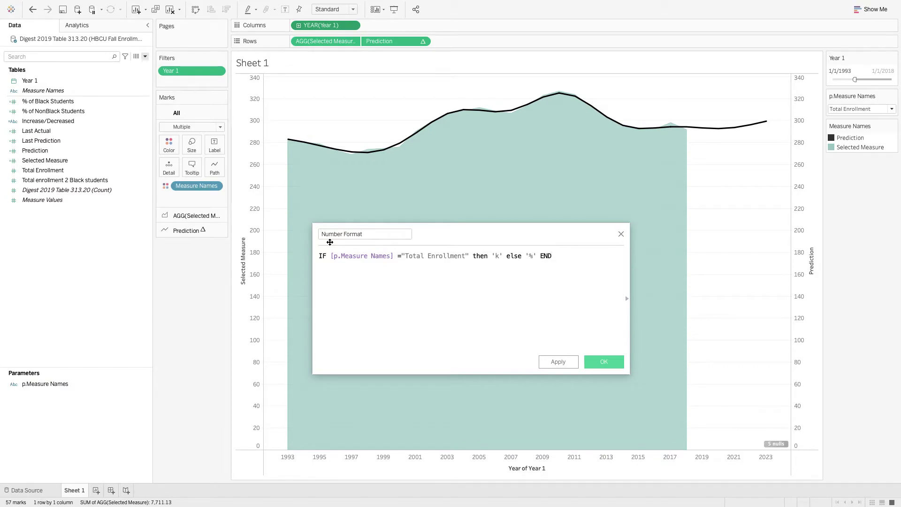
click(605, 361)
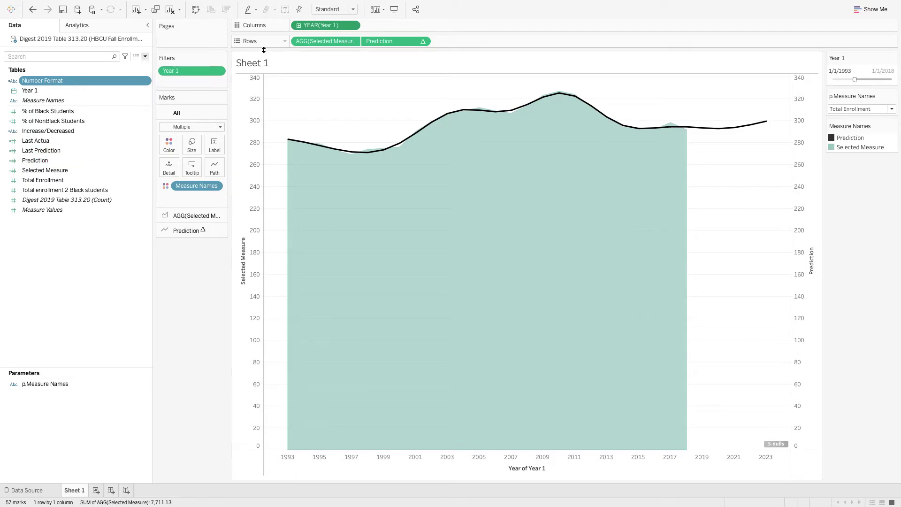
- Replace the sheet title with "By 2023, <Parameters.p.Measure Names> at HBCUs is expected to", inserting the parameter as a dynamic field
double_click(259, 62)
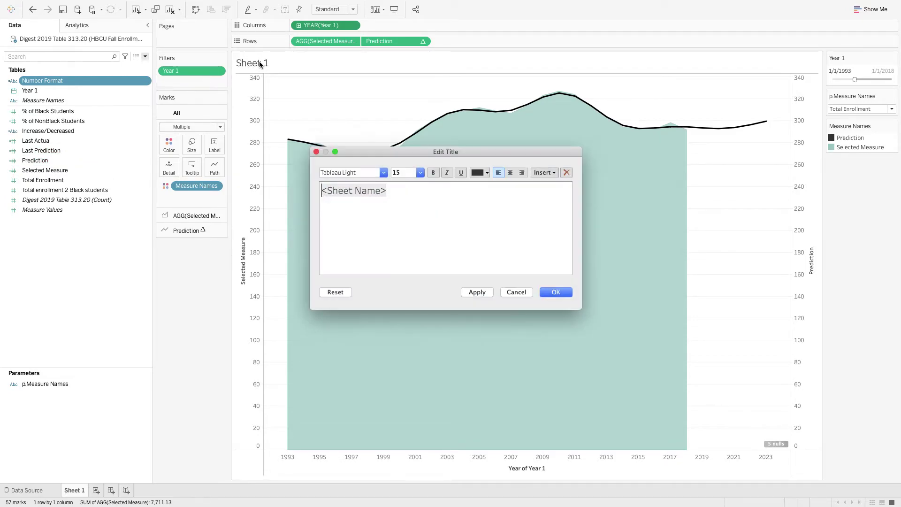
double_click(377, 196)
text(By 2023,)
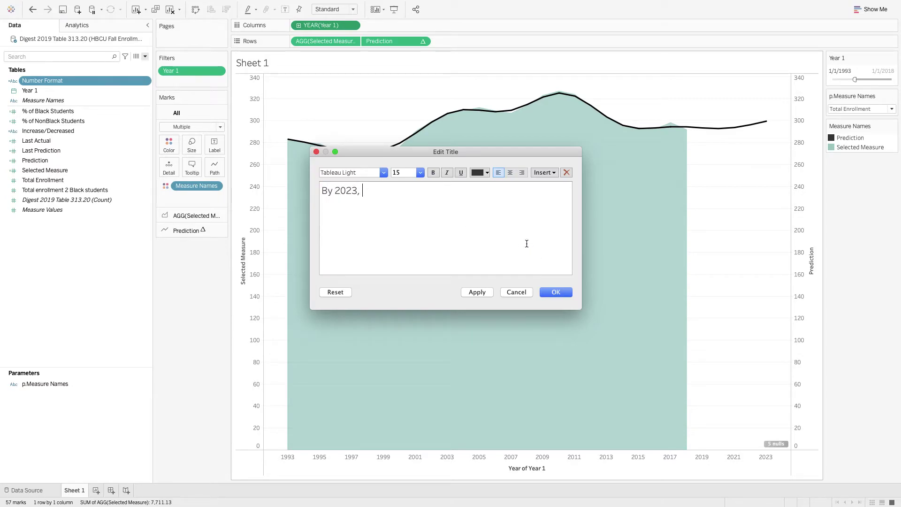
click(549, 174)
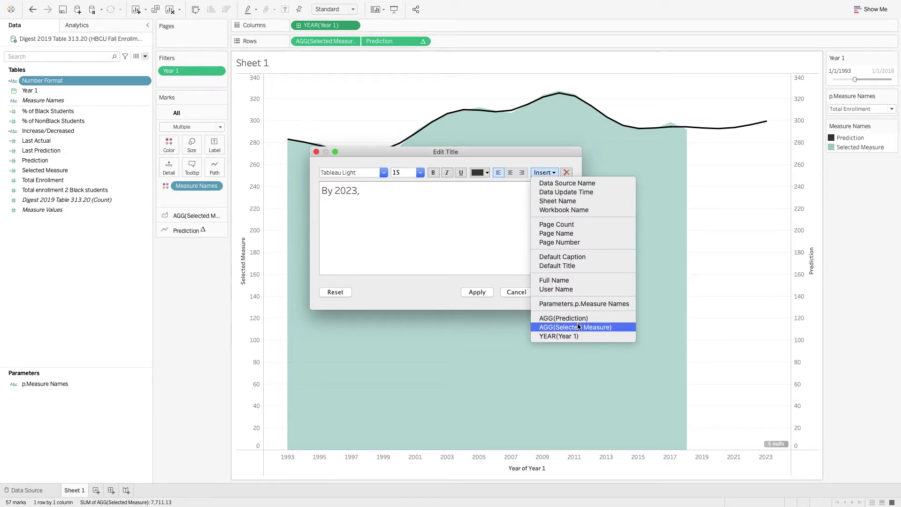
click(582, 304)
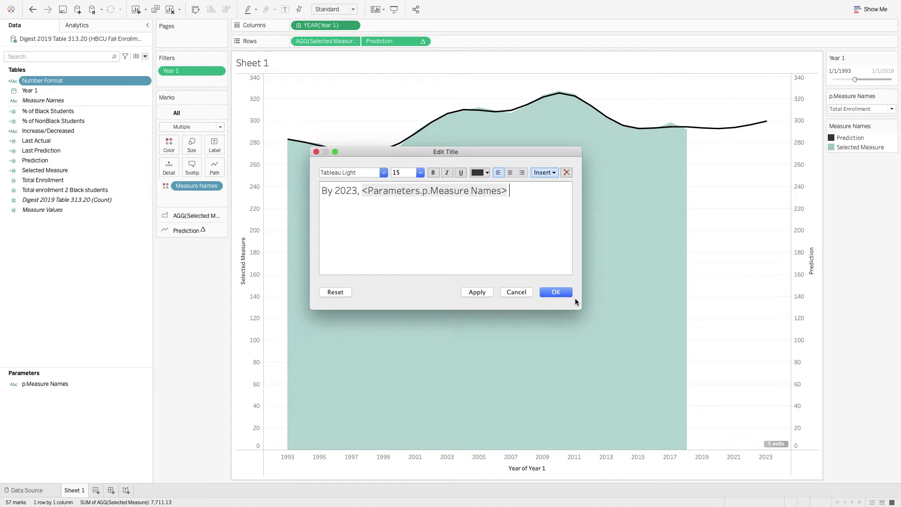
text(at HBCUs is expected to)
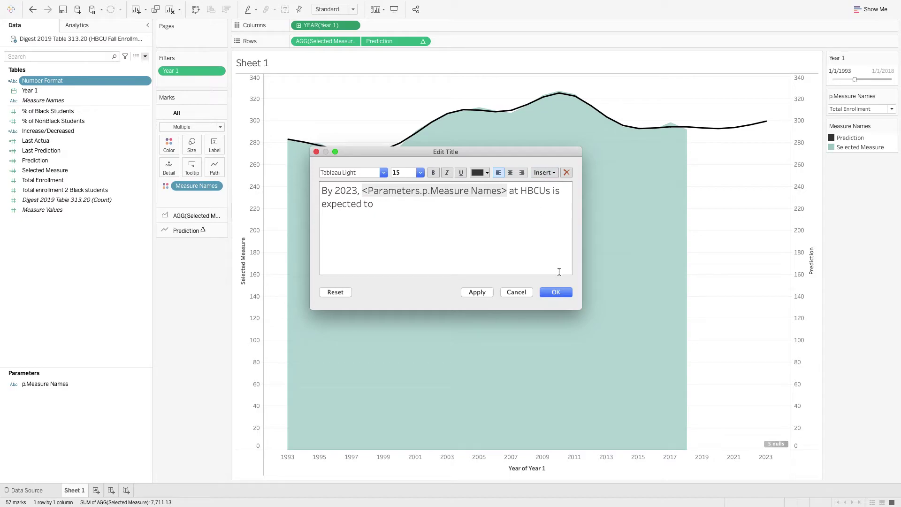
click(558, 294)
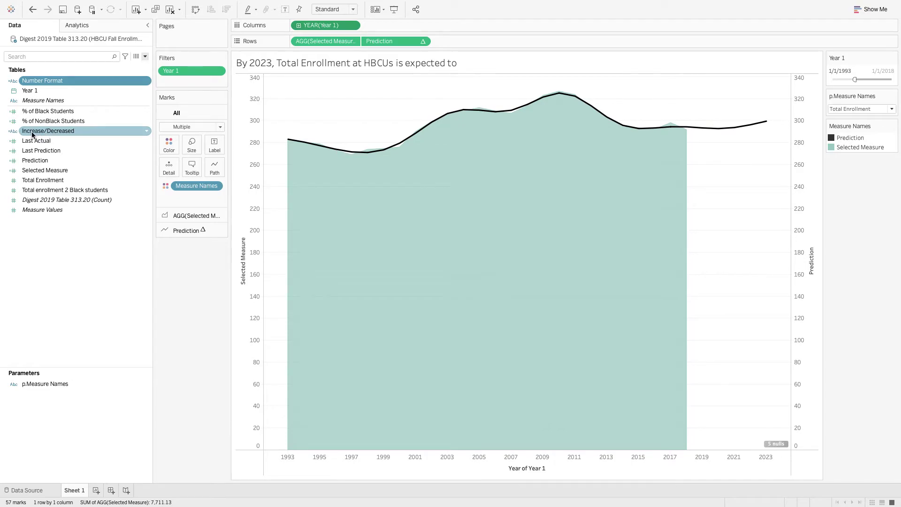
- Add Increase/Decreased, Last Actual and Last Prediction as detail fields for all marks
drag(31, 134, 179, 201)
drag(28, 141, 165, 216)
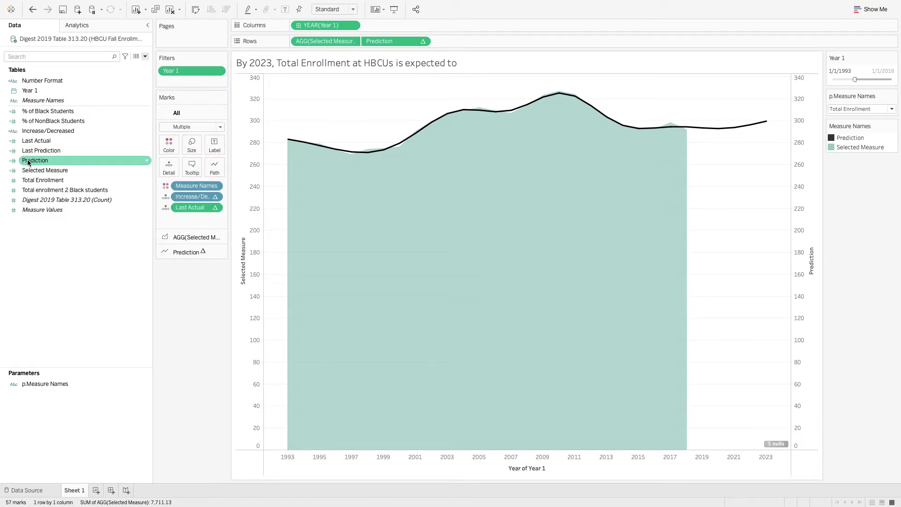
drag(31, 151, 168, 221)
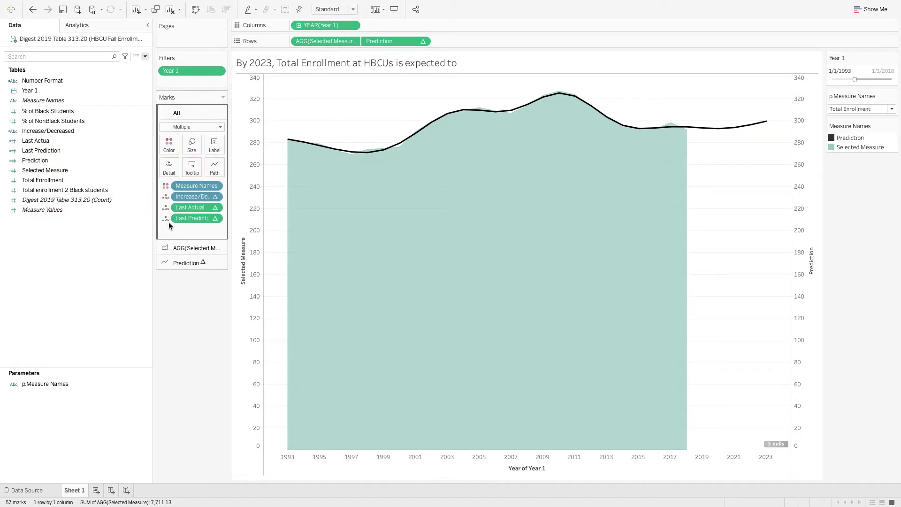
- Extend the sheet title with "<AGG(Increase/Decreased)> to <AGG(Last Prediction)> (vs. <AGG(Last Actual)> in 2018)", inserting the three calculated fields as dynamic fields
double_click(459, 61)
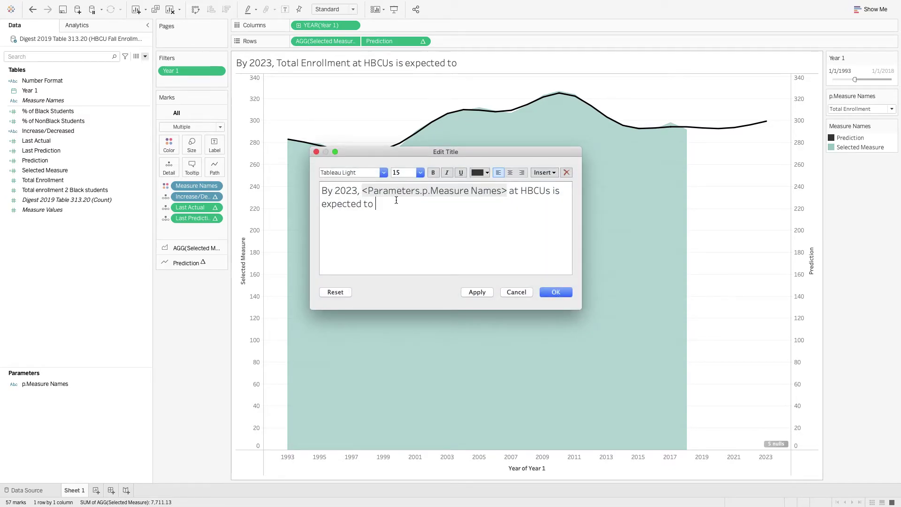
click(545, 171)
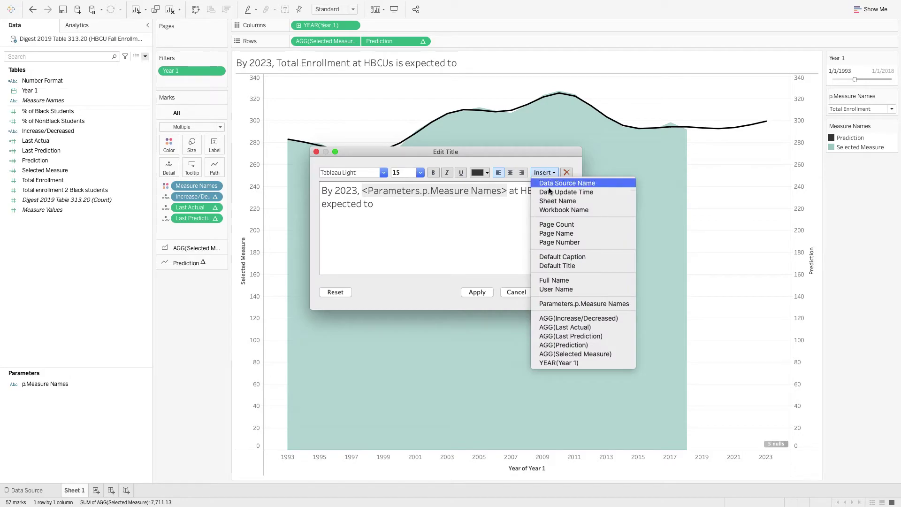
click(568, 319)
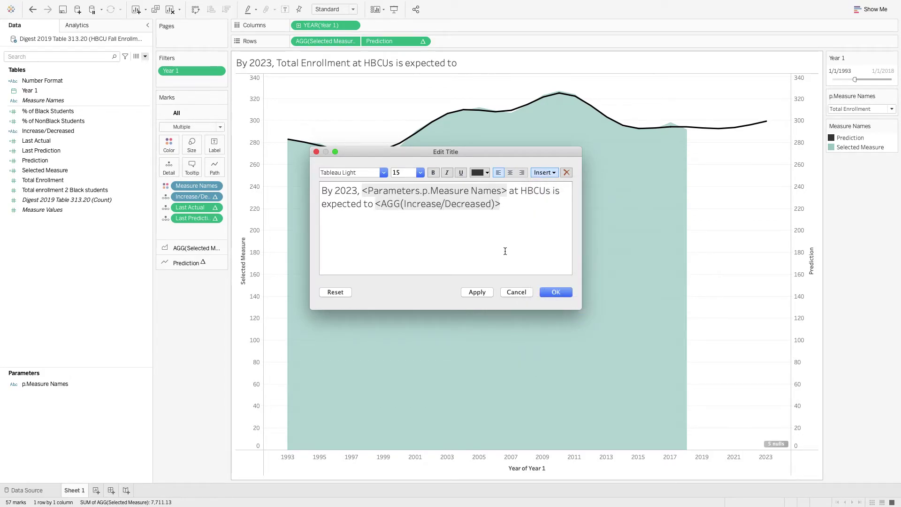
text(to)
click(539, 174)
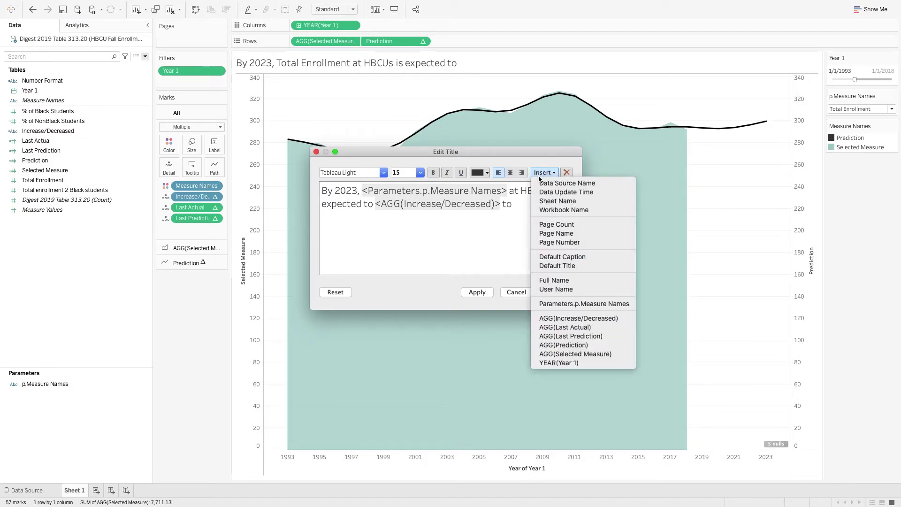
click(590, 336)
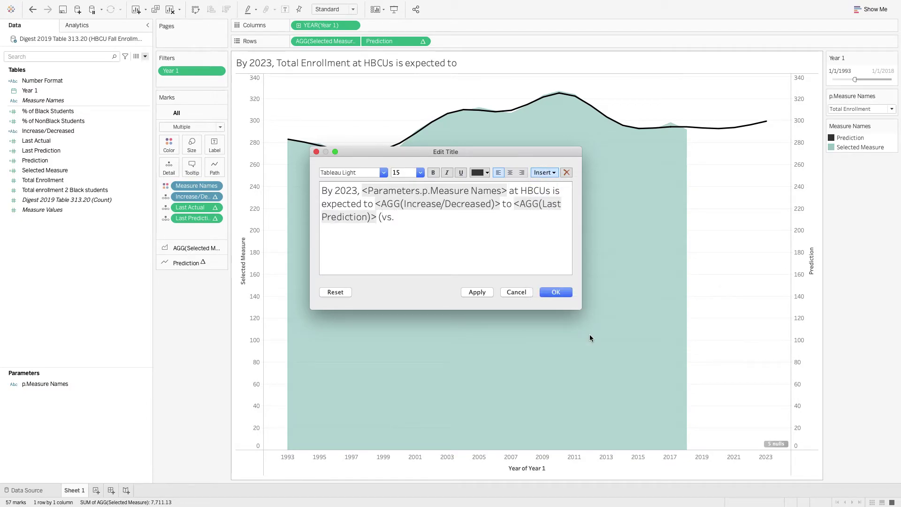
text((vs.)
click(541, 173)
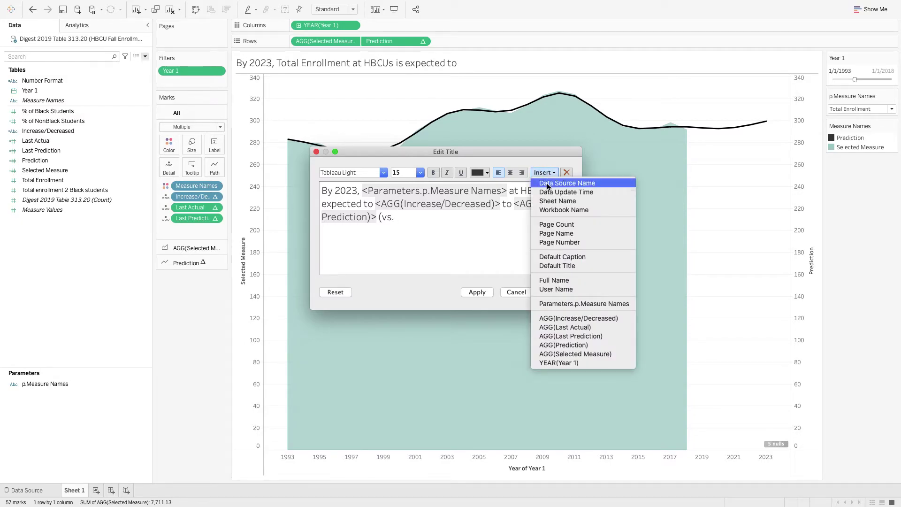
click(574, 328)
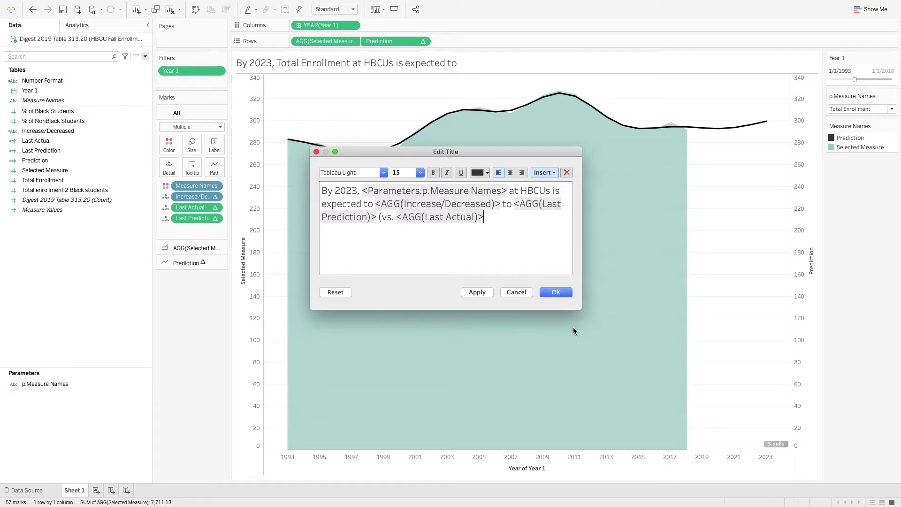
text(in 2018))
- Set the font size of the title's parenthetical "(vs. <AGG(Last Actual)> in 2018)" to 9 and save the title
key(shift+Left)
key(shift+Left)
key(shift+Left)
key(shift+Left)
key(shift+Left)
key(shift+Left)
key(shift+Left)
key(shift+Left)
key(shift+Left)
key(shift+Left)
key(shift+Left)
key(shift+Left)
key(shift+Left)
key(shift+Left)
key(shift+Left)
key(shift+Left)
key(shift+Left)
key(shift+Left)
key(shift+Left)
key(shift+Left)
key(shift+Left)
key(shift+Left)
key(shift+Left)
key(shift+Left)
key(shift+Left)
key(shift+Left)
key(shift+Left)
key(shift+Left)
key(shift+Left)
key(shift+Left)
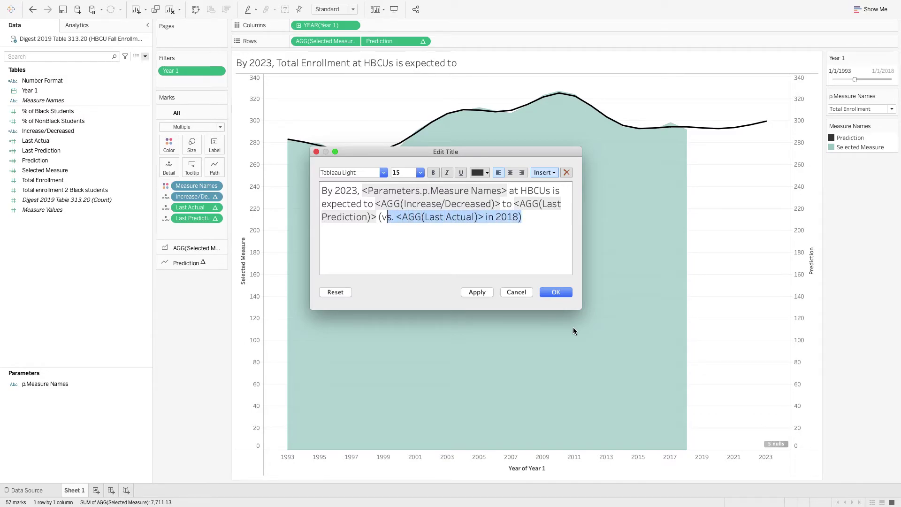
click(420, 172)
click(415, 188)
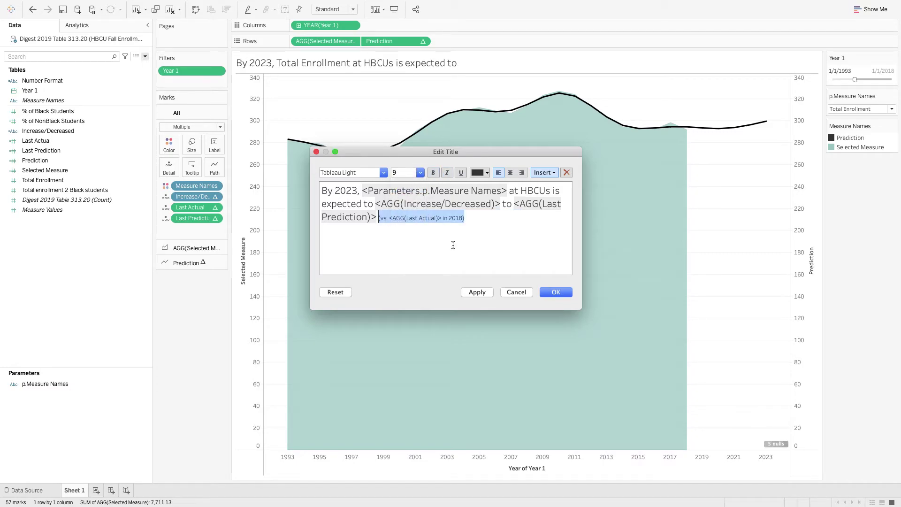
click(483, 292)
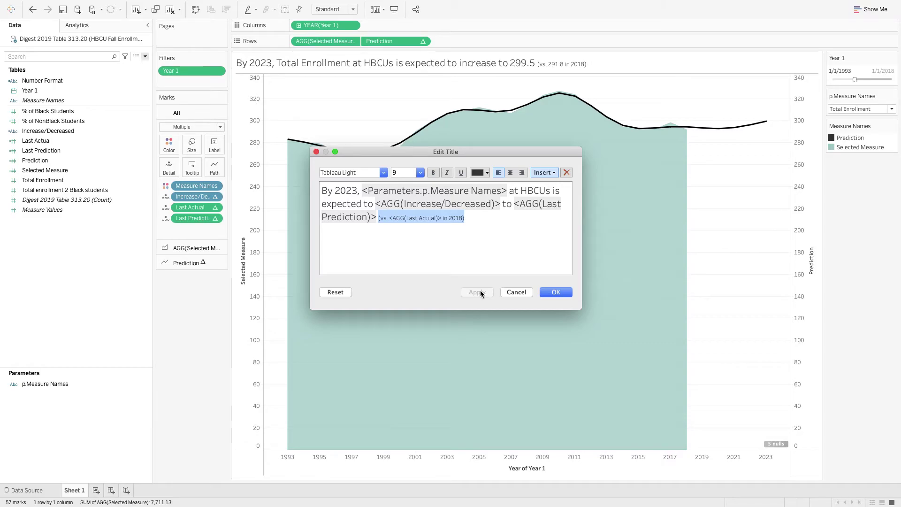
click(550, 293)
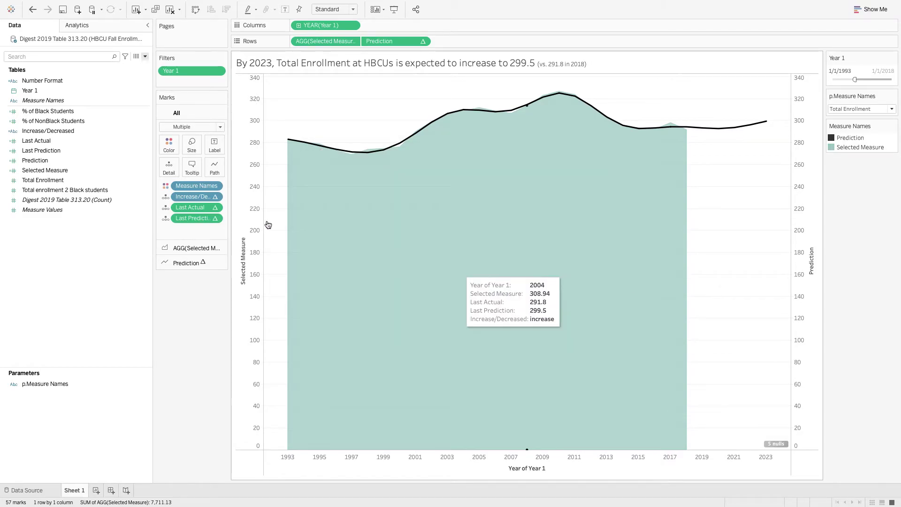
- Add the Number Format field as a detail field for all marks
double_click(38, 84)
drag(111, 135, 137, 215)
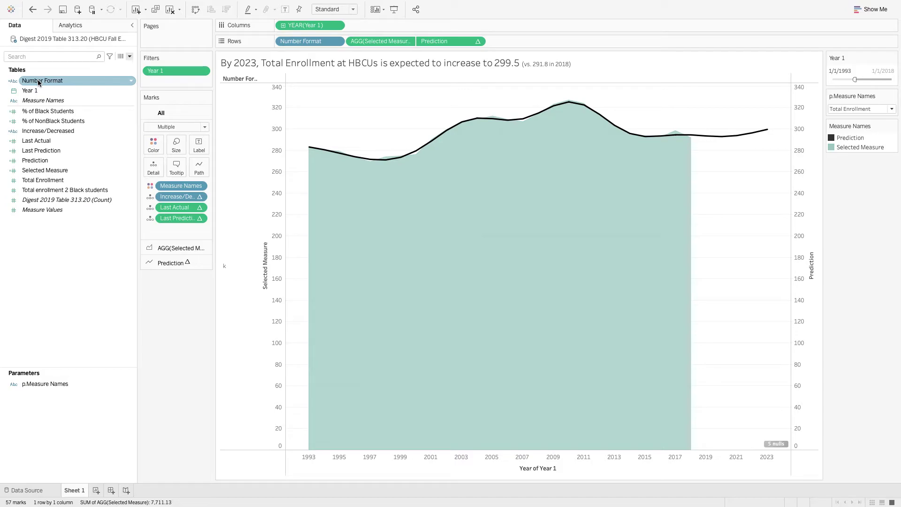
drag(300, 42, 169, 234)
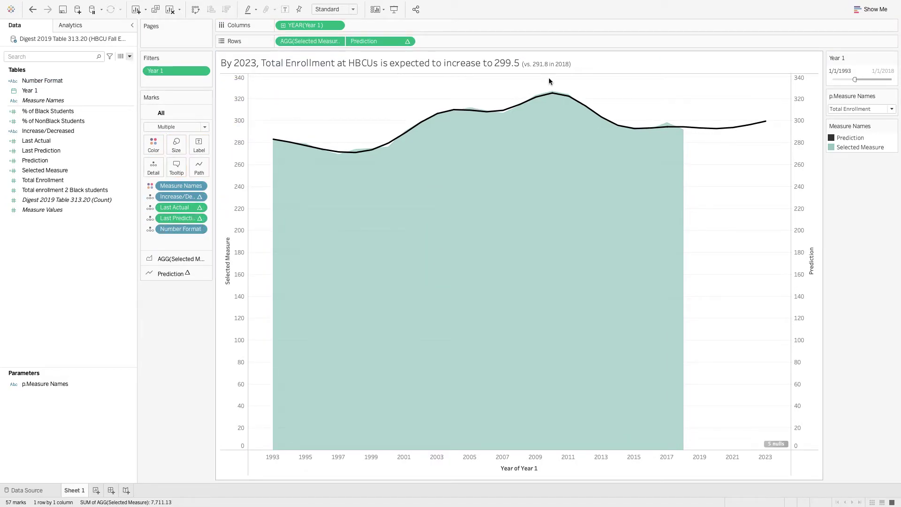
- Insert the Number Format field directly after Last Prediction in the sheet title and save the title
double_click(591, 65)
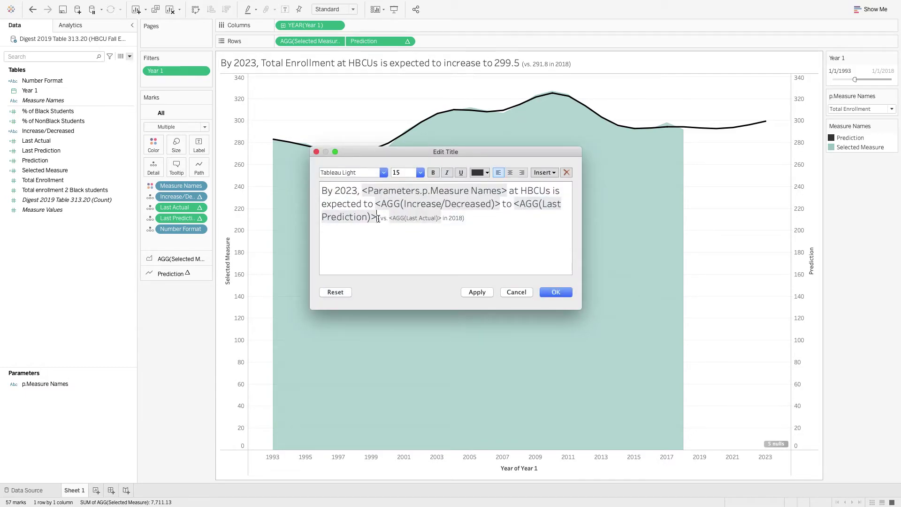
click(545, 172)
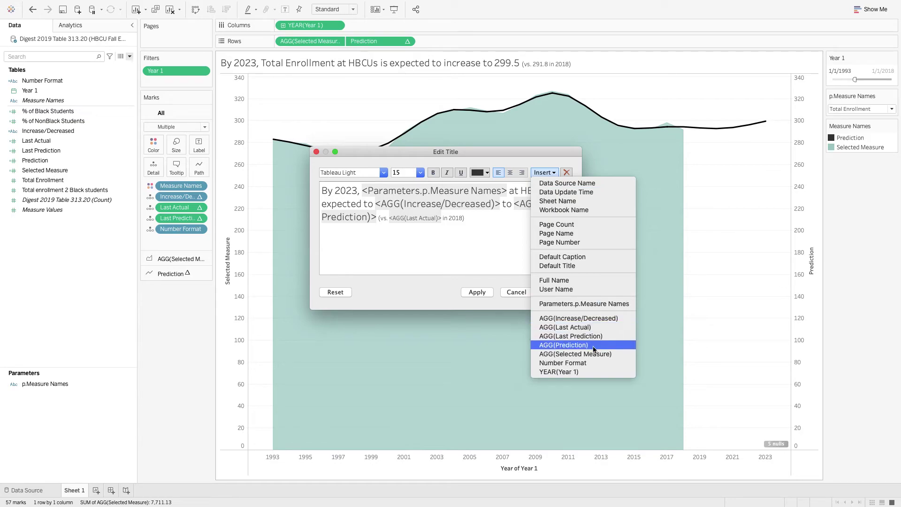
click(593, 362)
click(477, 292)
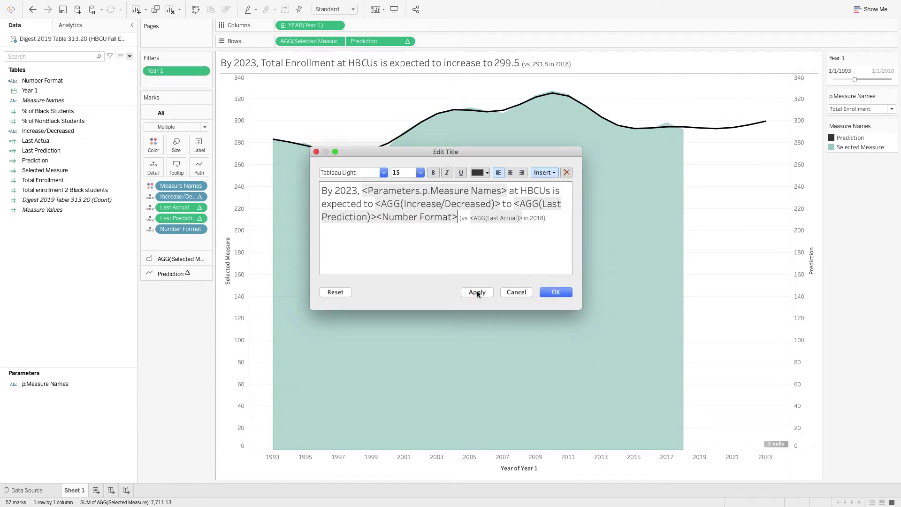
click(553, 292)
- Check the dynamic title by switching the p.Measure Names parameter to % of Black Students and on to % of NonBlack Students
click(891, 108)
click(858, 119)
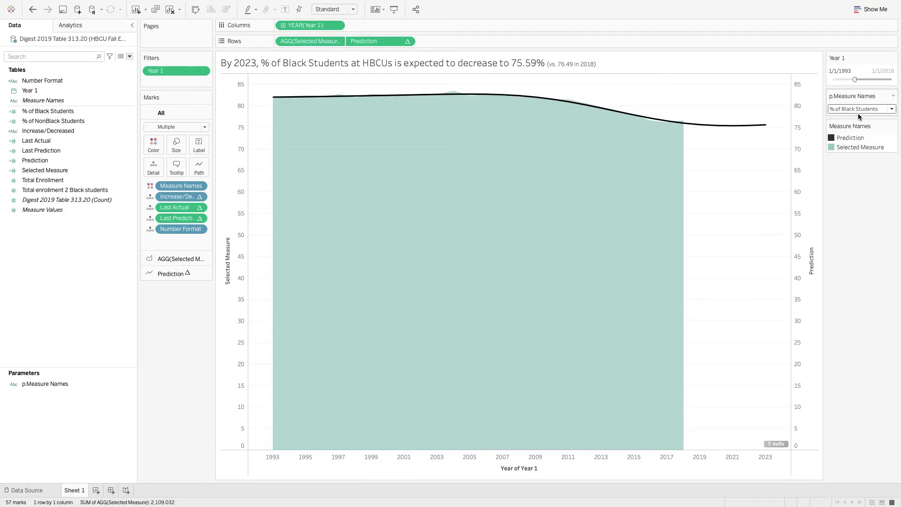
click(860, 108)
click(855, 126)
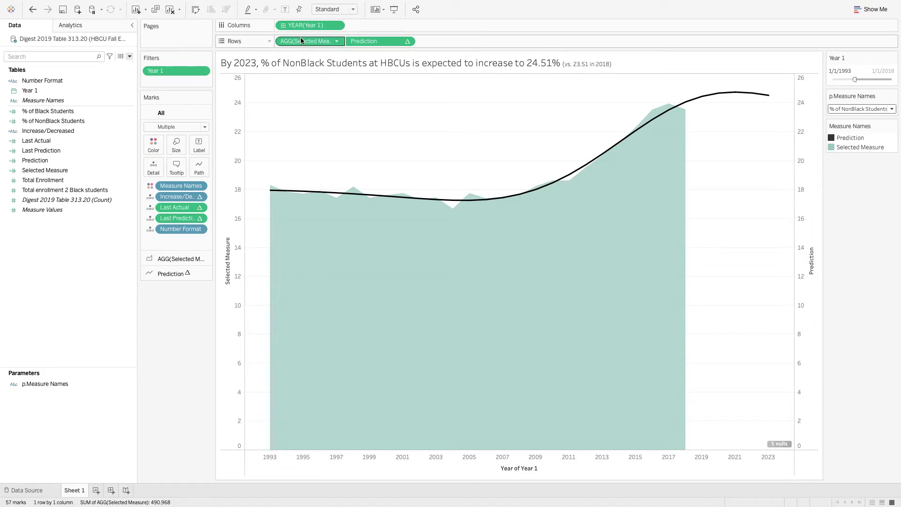
- Set the default number format of Selected Measure to Number (Custom) with 0 decimal places
right_click(41, 171)
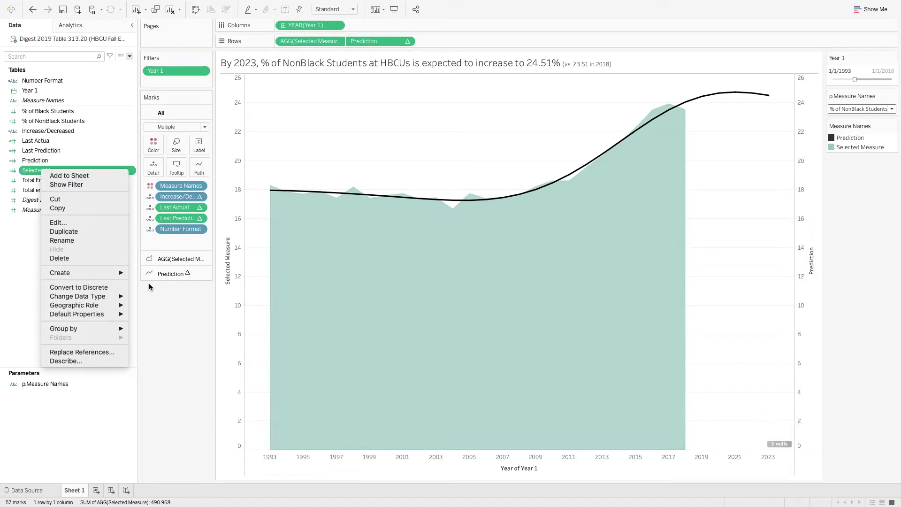
mouse_move(75, 314)
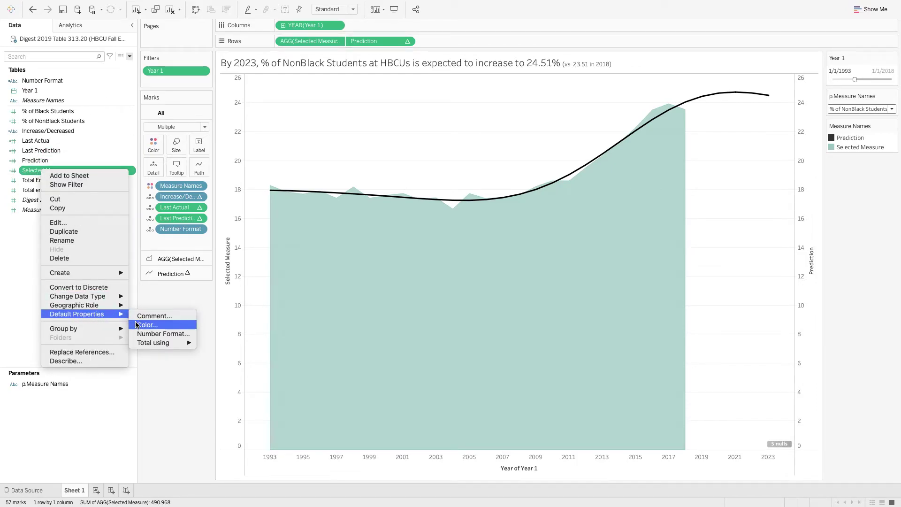
click(153, 334)
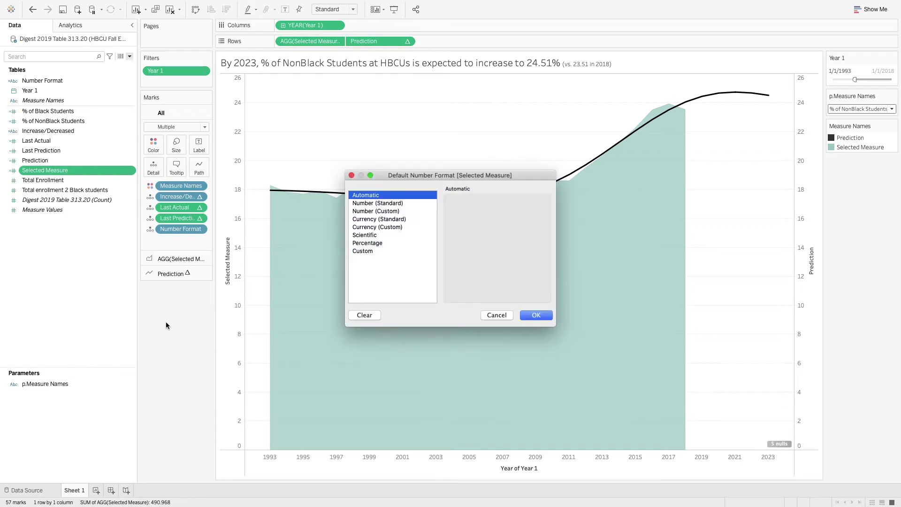
click(376, 211)
click(475, 214)
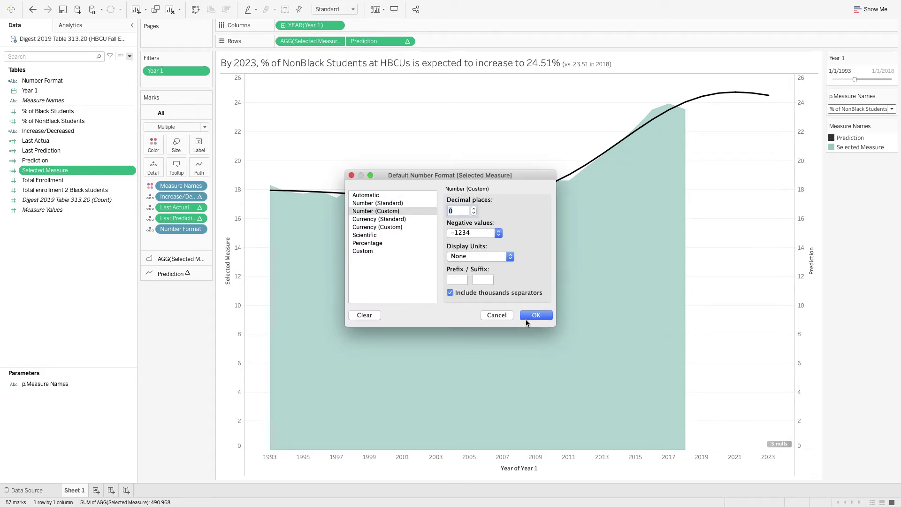
click(526, 316)
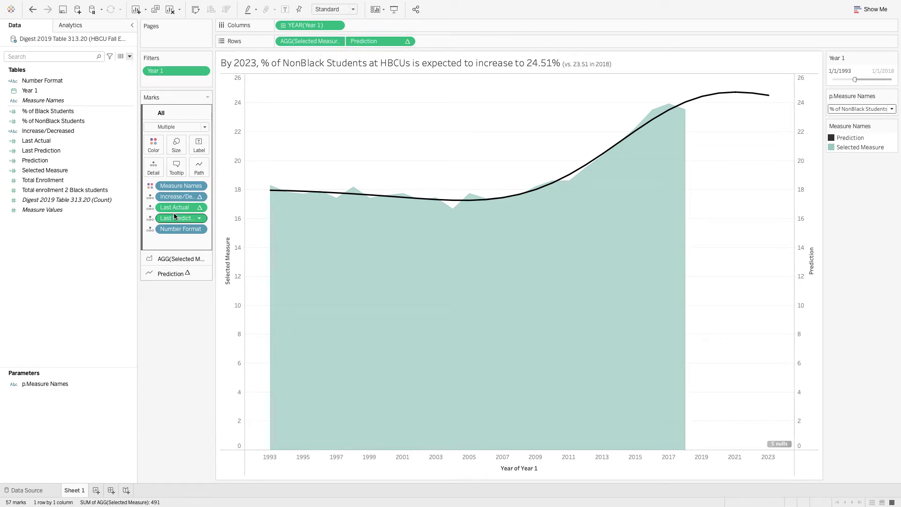
- Set the default number format of both Last Actual and Last Prediction to Number (Custom) with 0 decimal places
ctrl+click(57, 150)
right_click(58, 150)
key(Escape)
right_click(57, 150)
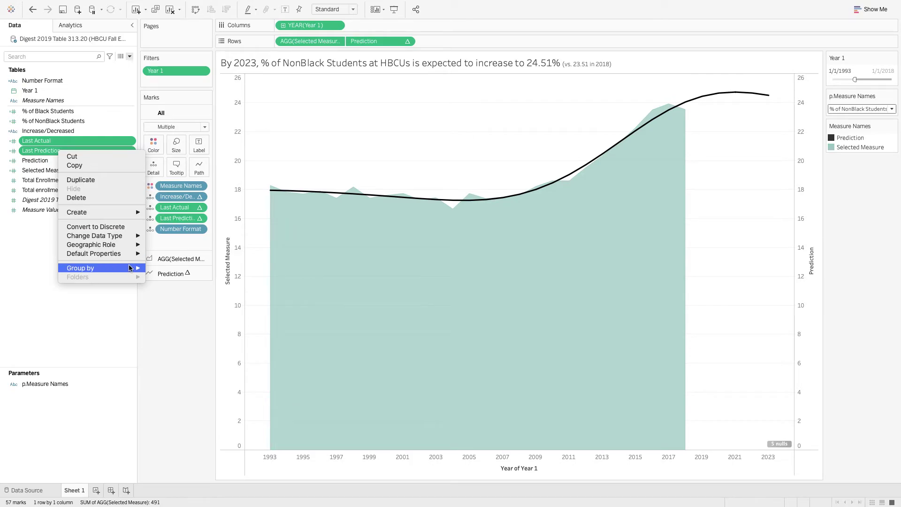
mouse_move(108, 254)
click(177, 256)
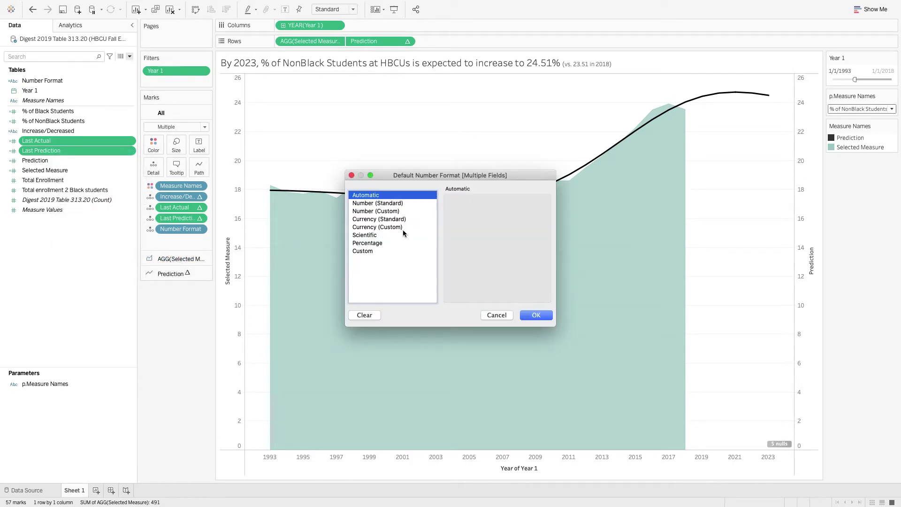
click(383, 211)
click(382, 227)
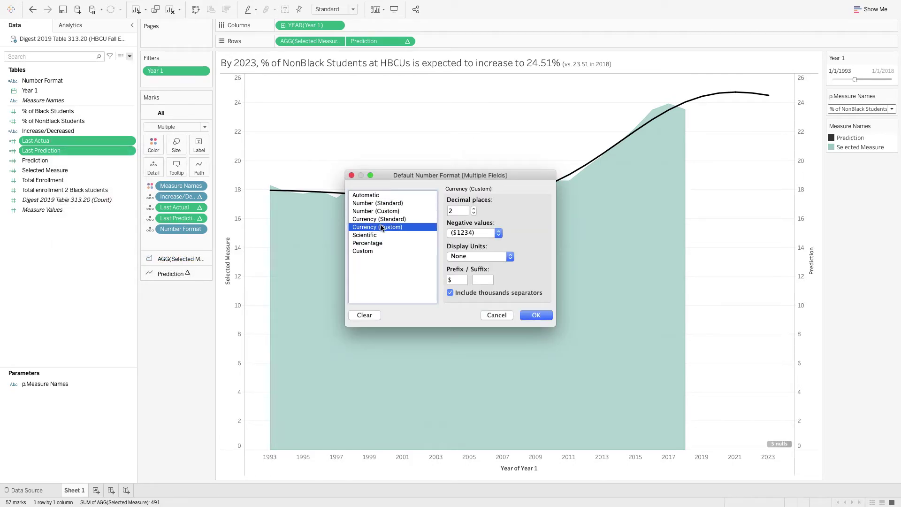
click(381, 211)
click(474, 214)
click(474, 213)
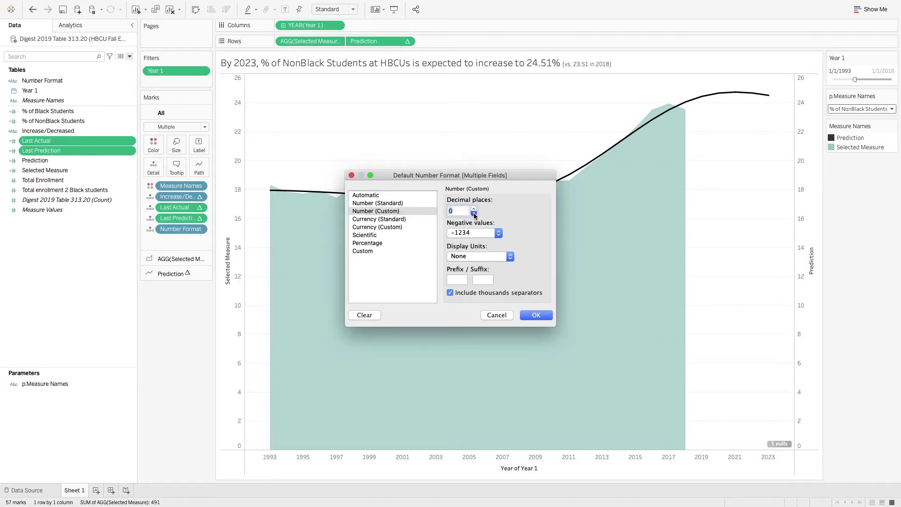
click(536, 315)
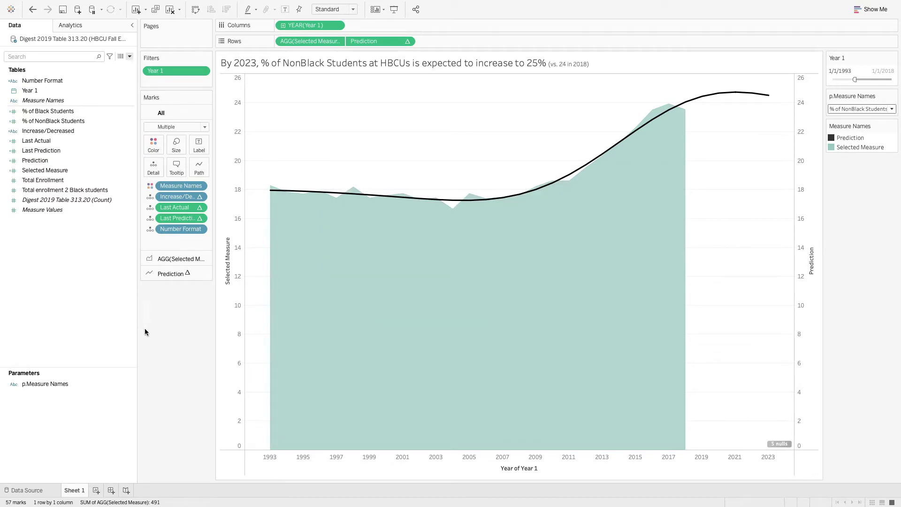
- Check the title with p.Measure Names on % of Black Students and on Total Enrollment, and view the tooltip definition for all marks
click(864, 109)
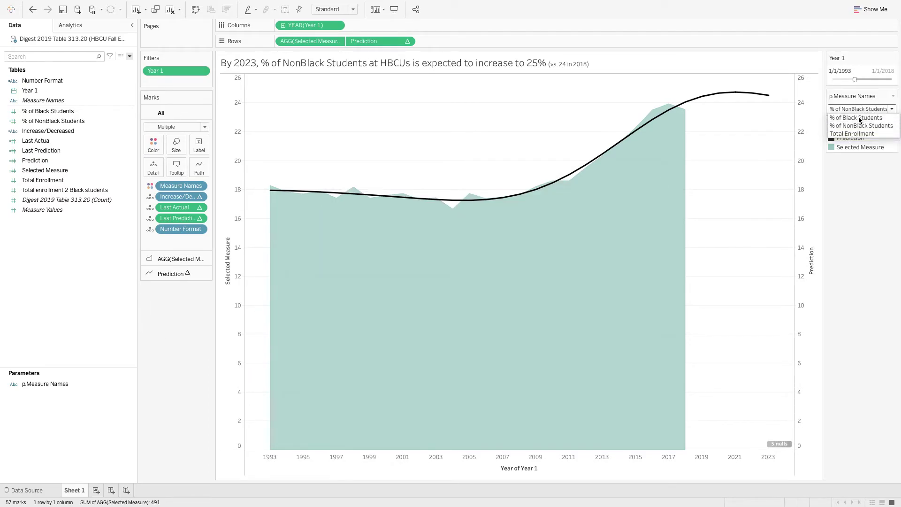
click(859, 117)
click(860, 108)
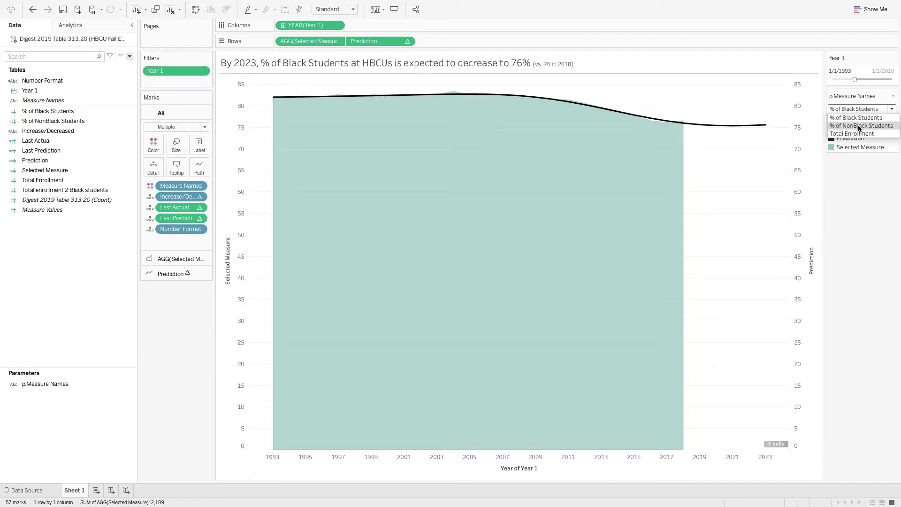
click(859, 134)
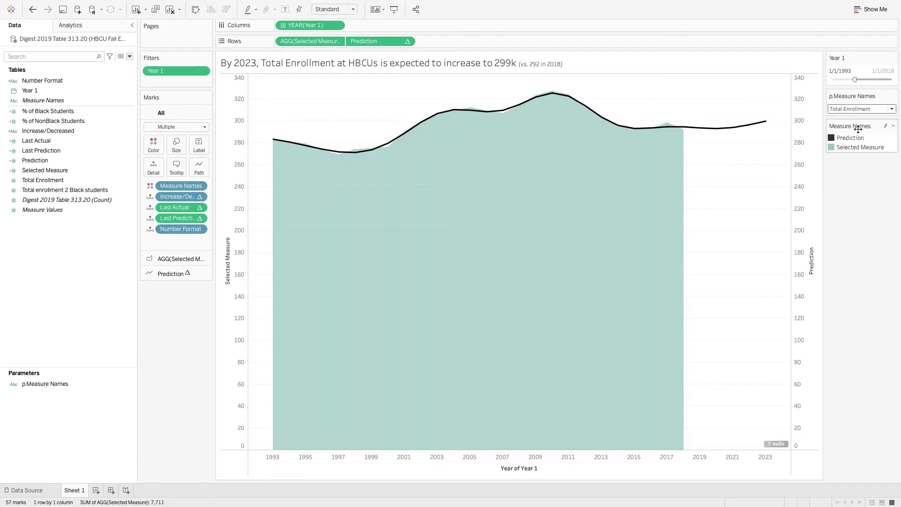
click(176, 168)
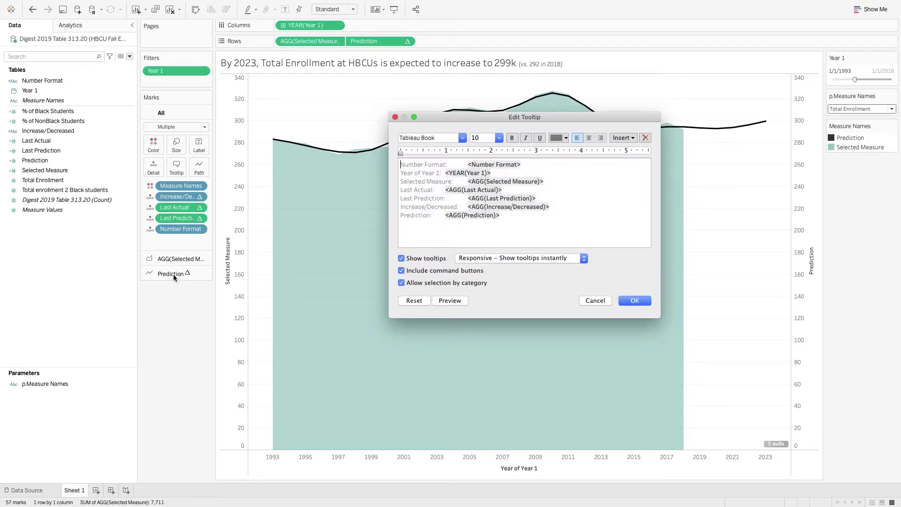
click(595, 300)
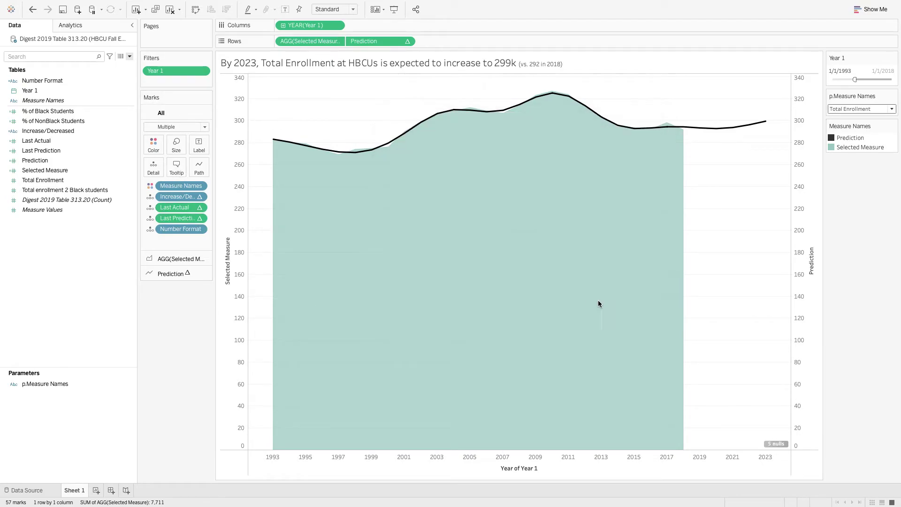
- Insert the Number Format field directly after Last Actual in the sheet title's comparison note
double_click(536, 65)
click(522, 218)
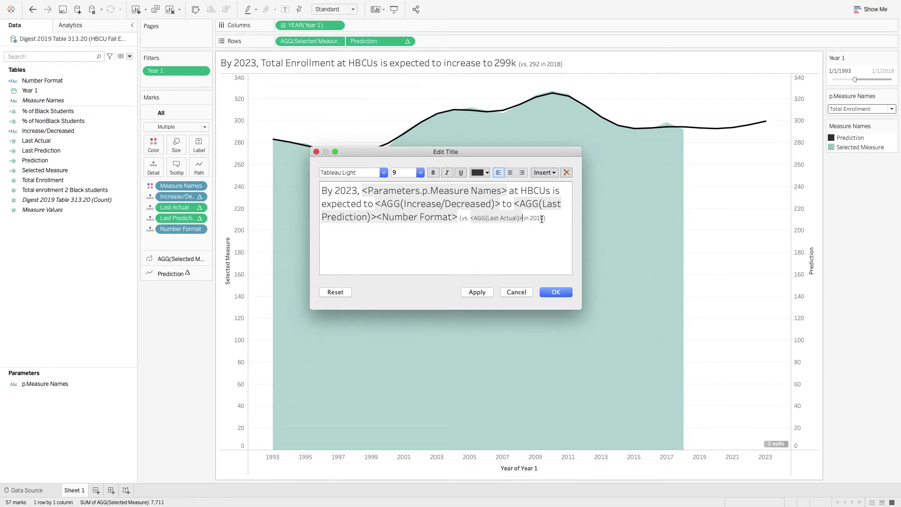
click(543, 173)
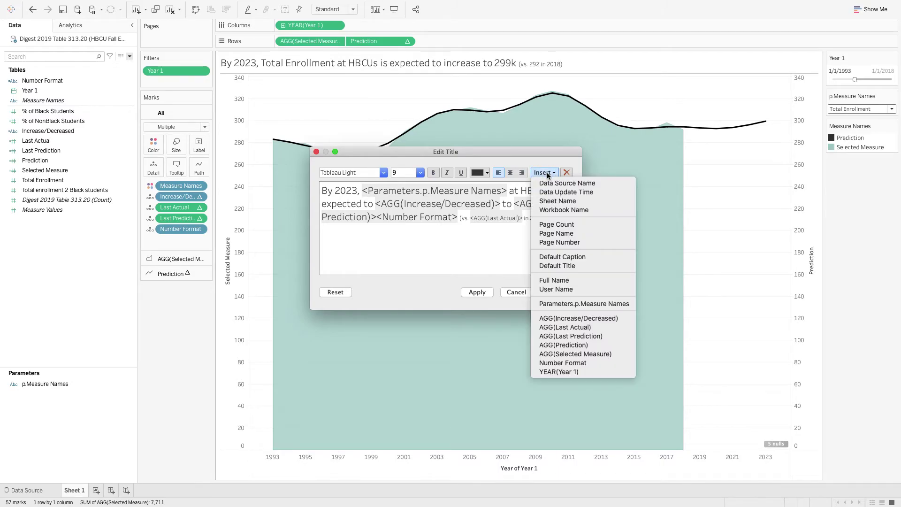
click(572, 362)
click(556, 293)
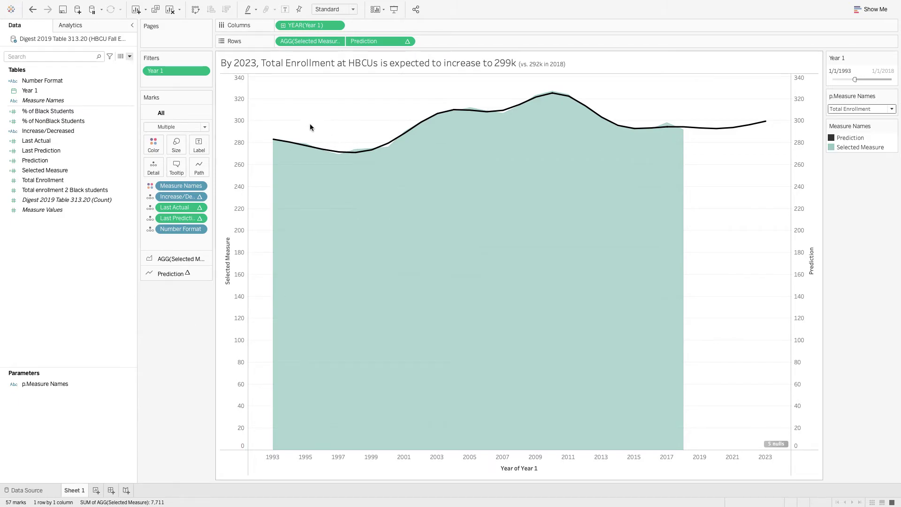
- Open the border formatting options for the worksheet
right_click(334, 93)
click(359, 137)
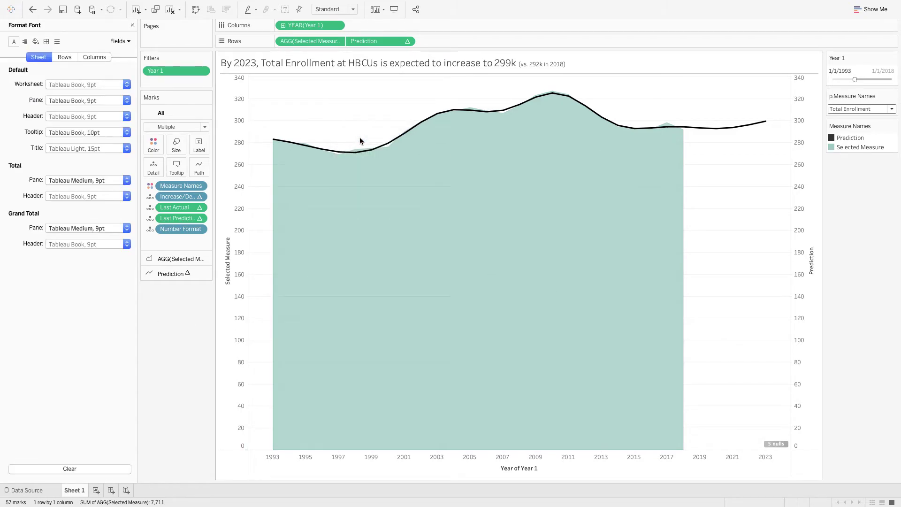
click(46, 42)
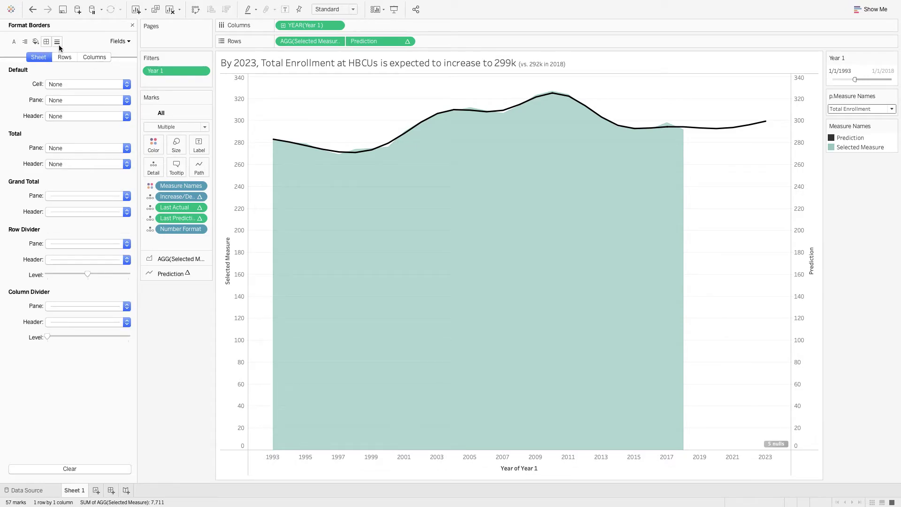
click(56, 42)
click(68, 56)
click(67, 85)
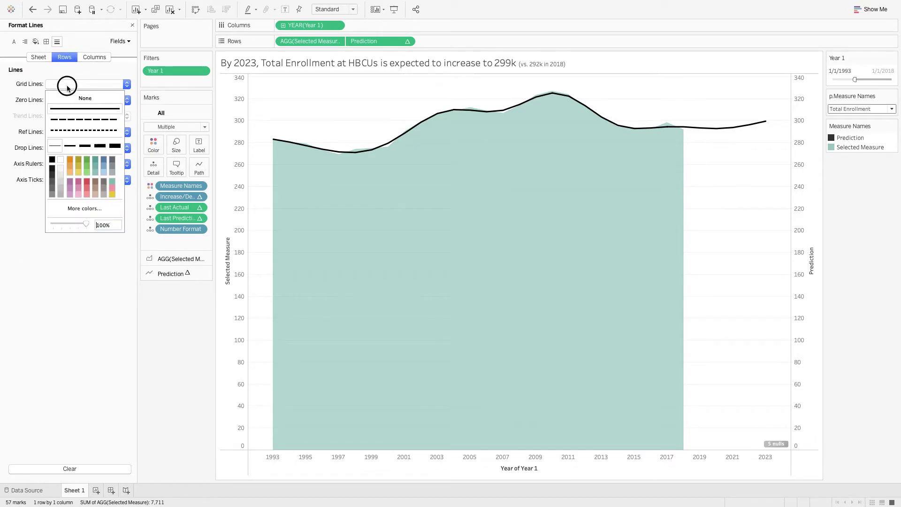
click(46, 43)
click(63, 196)
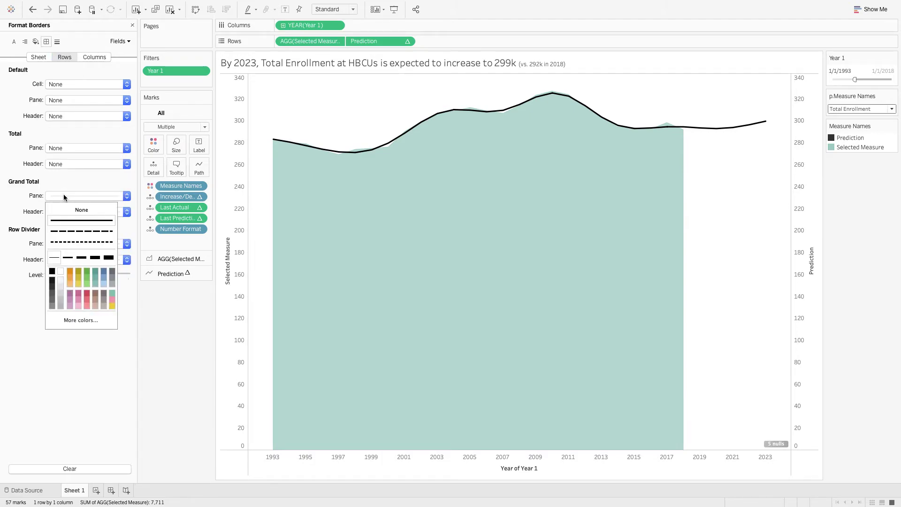
- Set the sheet's row divider and column divider pane borders to None
click(38, 57)
click(71, 244)
click(69, 256)
click(64, 306)
click(82, 320)
click(170, 348)
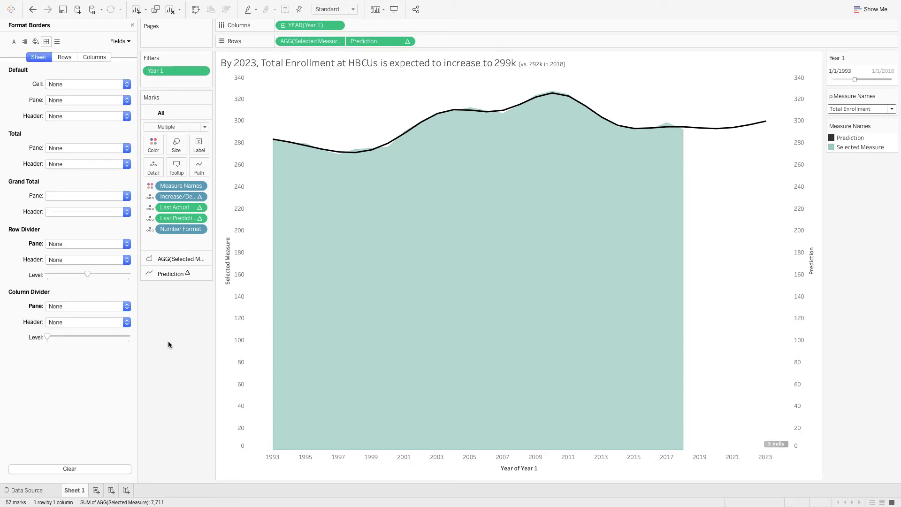
- Hide the header of the Selected Measure axis
right_click(235, 300)
key(Escape)
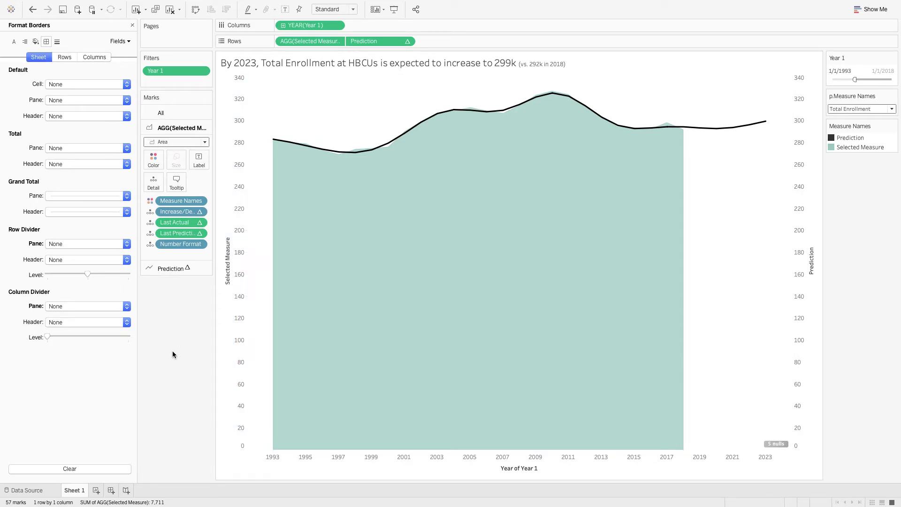
right_click(237, 329)
click(266, 414)
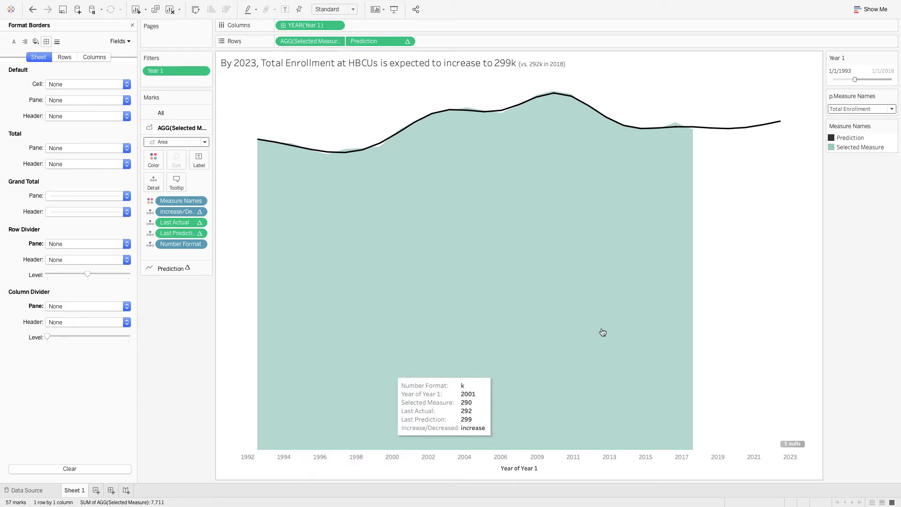
- Remove the title from the Year of Year 1 axis
right_click(564, 464)
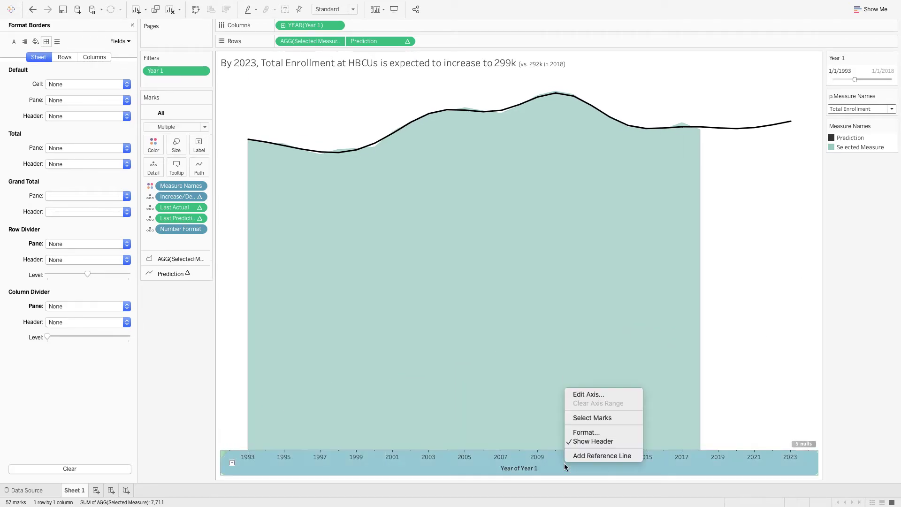
click(590, 393)
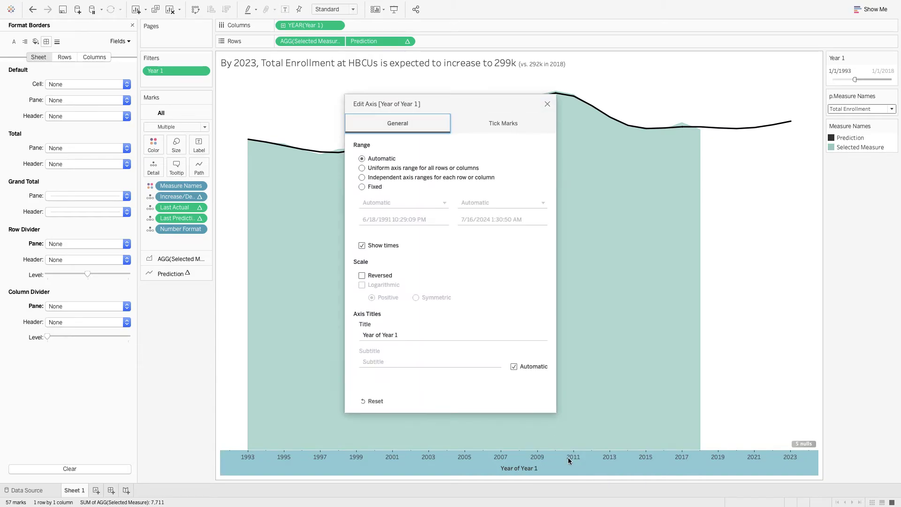
triple_click(393, 333)
key(BackSpace)
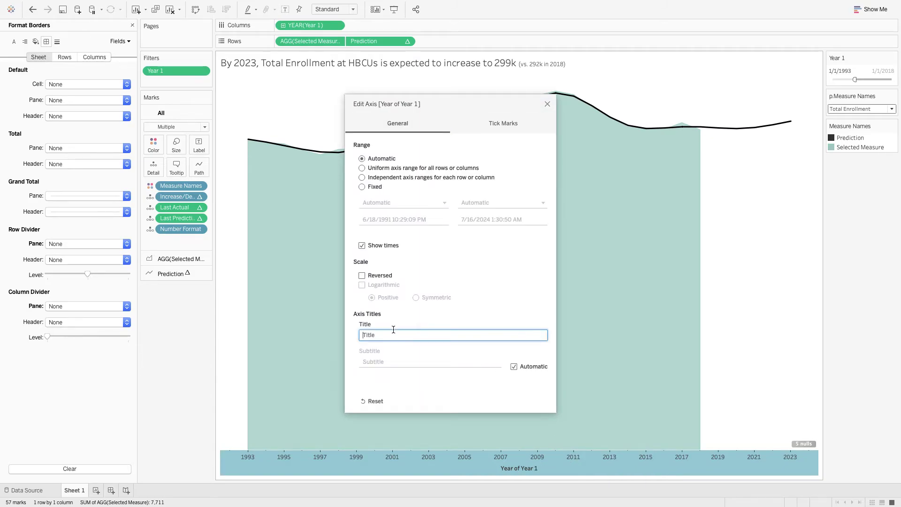
click(548, 105)
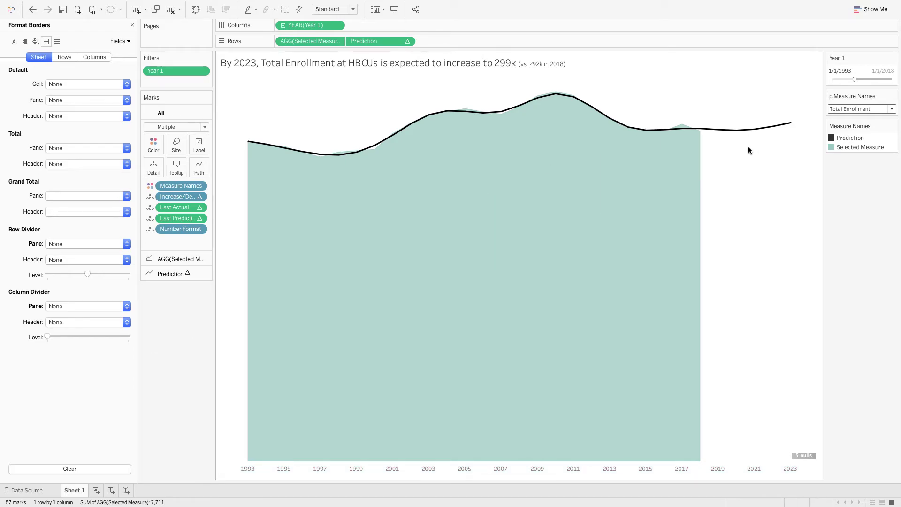
- Switch the p.Measure Names parameter to % of NonBlack Students and close the formatting pane
click(852, 110)
click(851, 124)
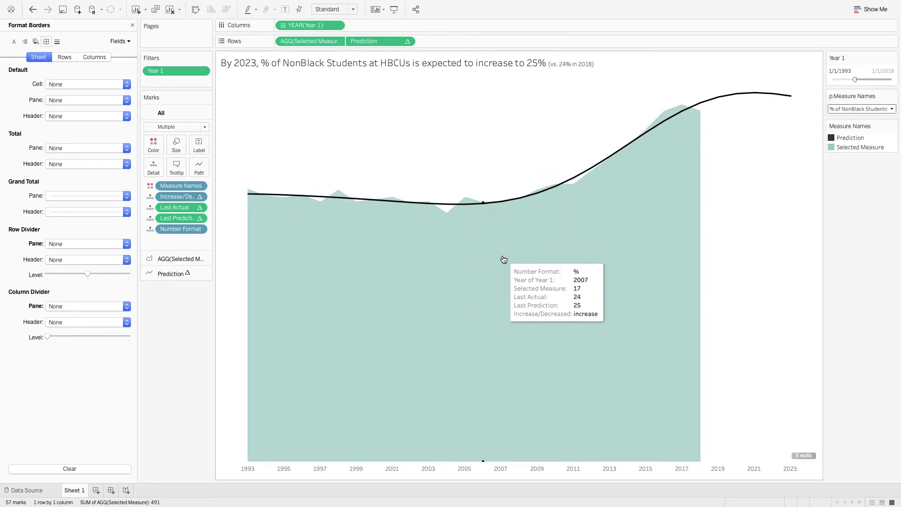
click(133, 26)
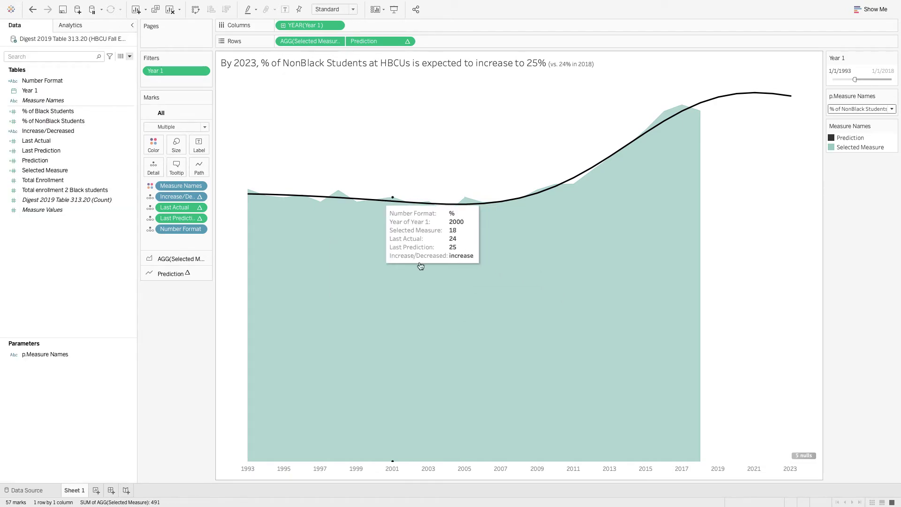
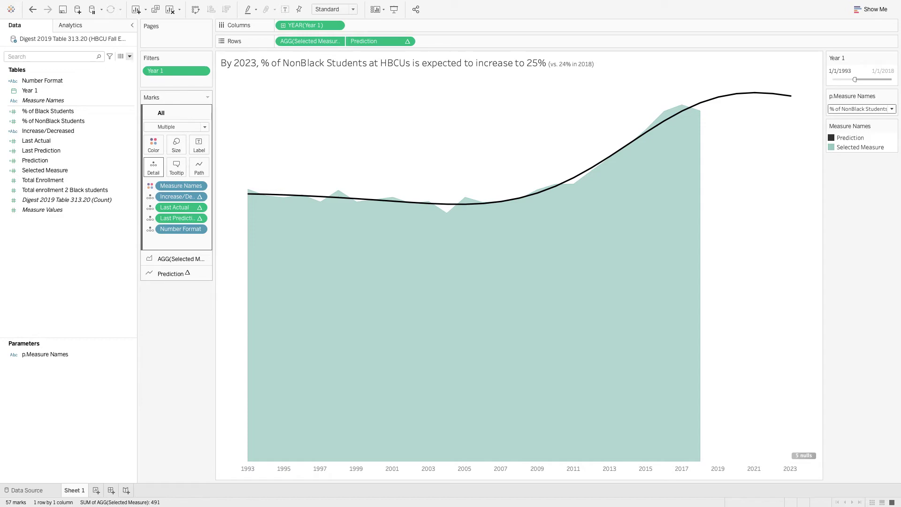
- Create a calculated field named Residuals with the formula [Selected Measure]-[Prediction]
click(129, 56)
click(91, 66)
text(Re)
key(Tab)
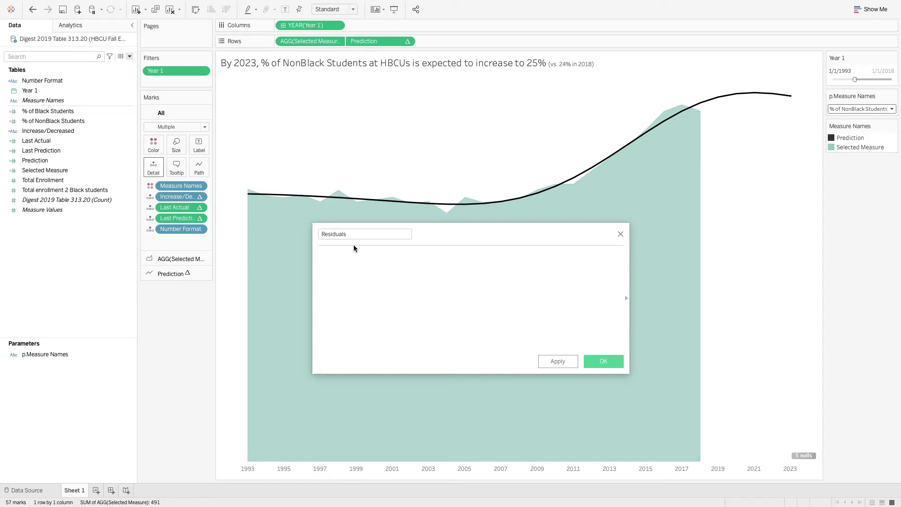
text([se)
key(Return)
text(-[predi)
key(Return)
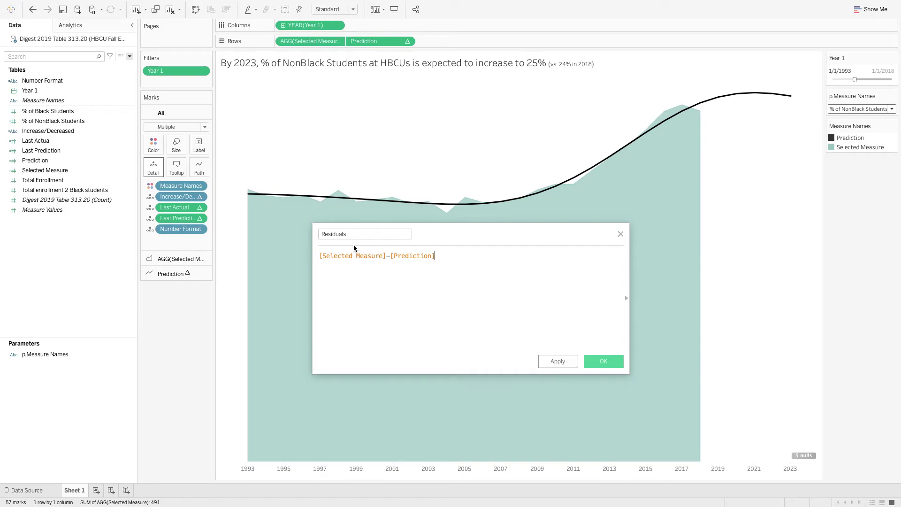
click(604, 362)
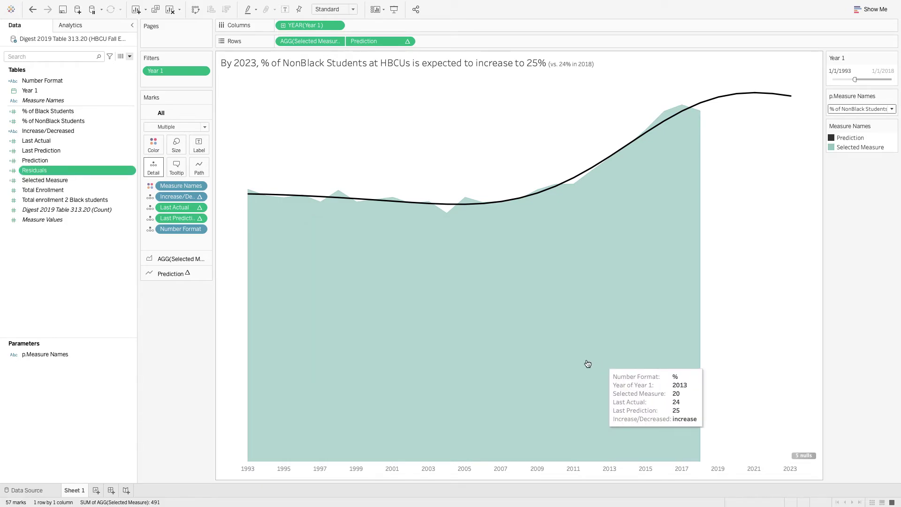
- Add Residuals to the tooltip for all marks and review the tooltip definition
drag(31, 170, 175, 171)
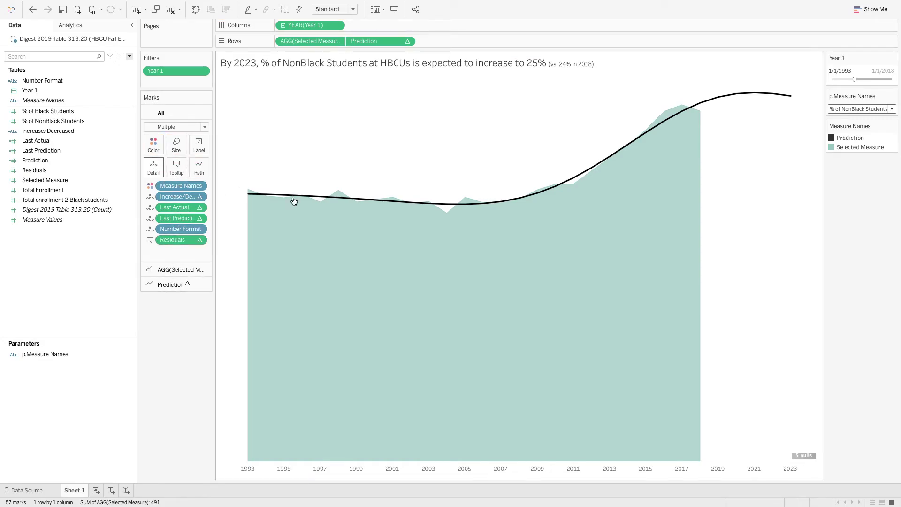
click(183, 170)
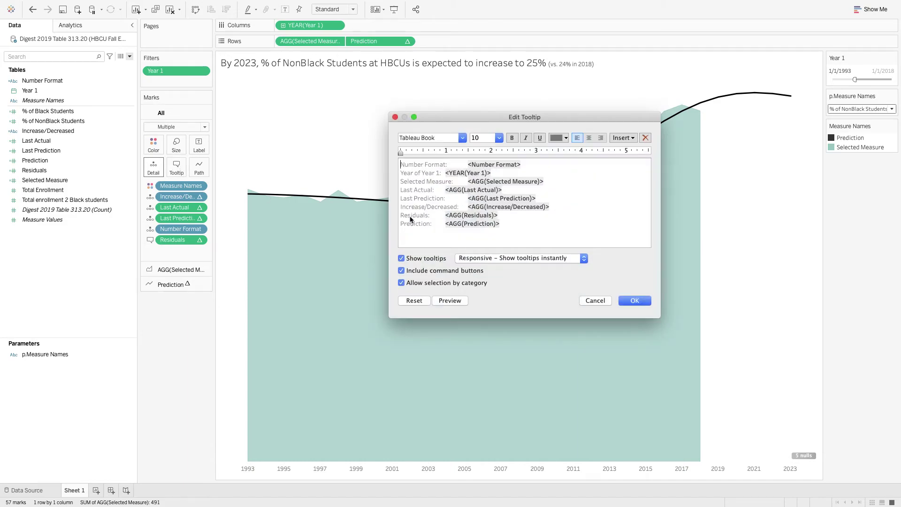
key(super+a)
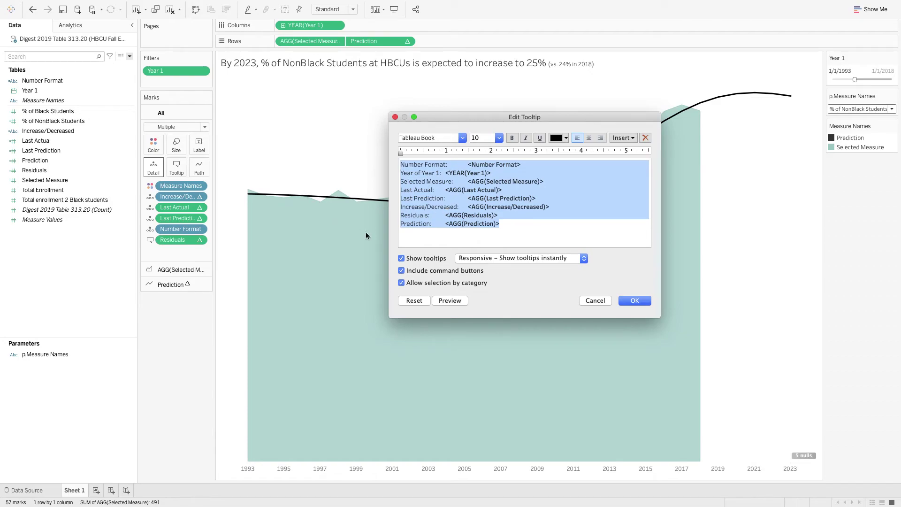
click(620, 303)
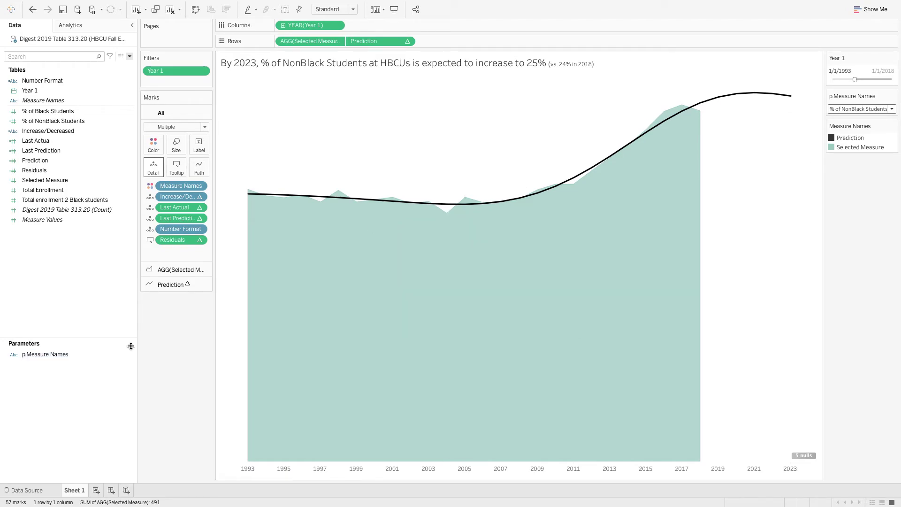
- Try adding Selected Measure to the view again, and undo it together with the Residuals tooltip addition
drag(31, 181, 131, 213)
right_click(127, 209)
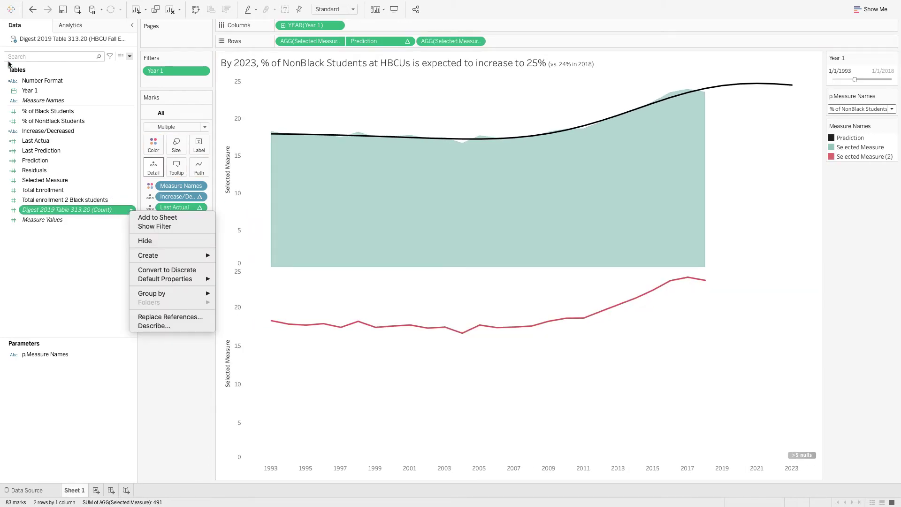
click(32, 9)
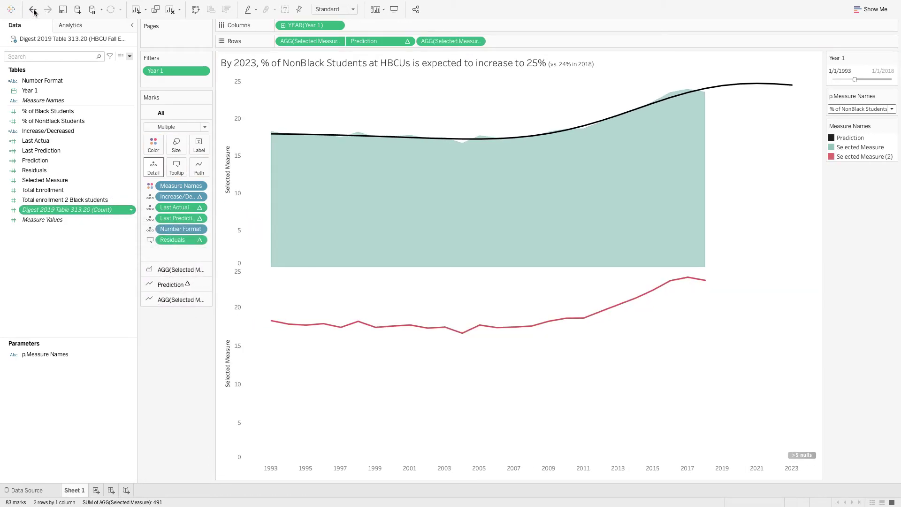
click(34, 12)
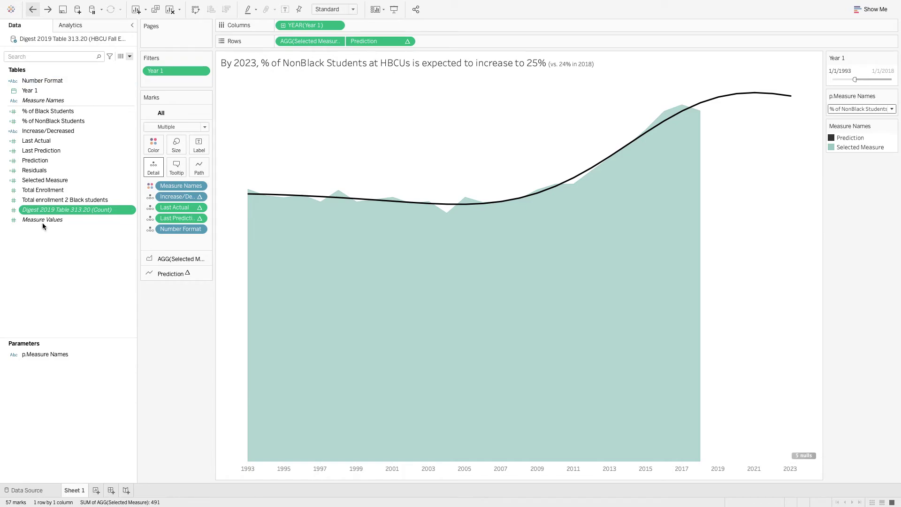
- Add Selected Measure and Prediction to the tooltip for all marks
click(33, 180)
drag(32, 178, 174, 167)
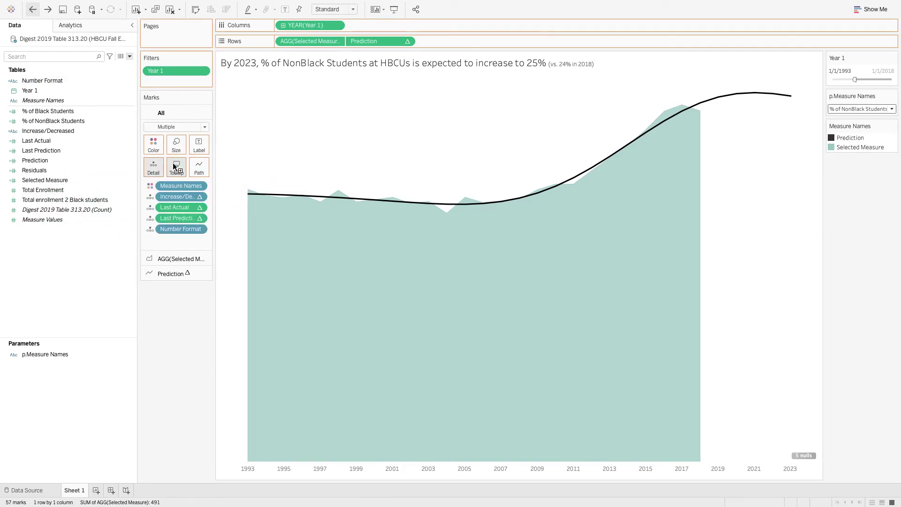
click(35, 151)
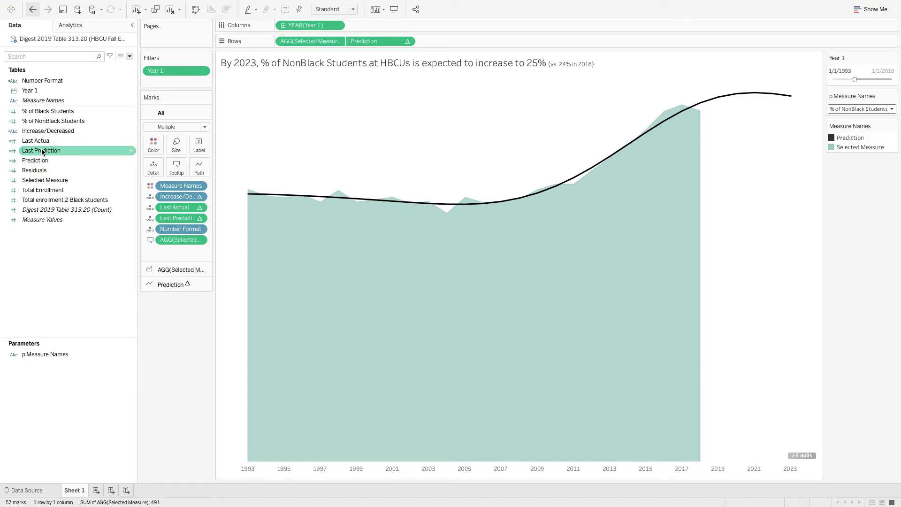
click(33, 179)
click(34, 161)
drag(33, 160, 176, 170)
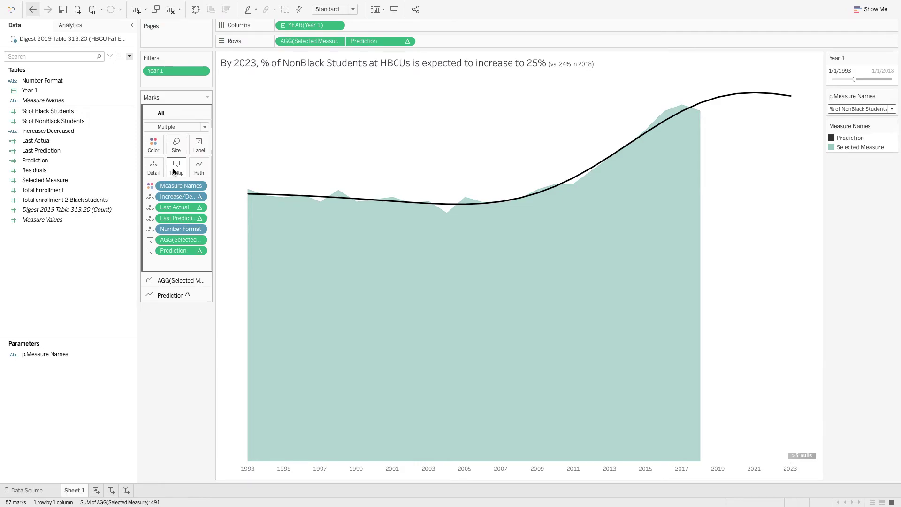
- Replace the tooltip text for all marks with the YEAR(Year 1) field above the labels Actual, Prediction and Residual
click(174, 170)
key(super+a)
key(BackSpace)
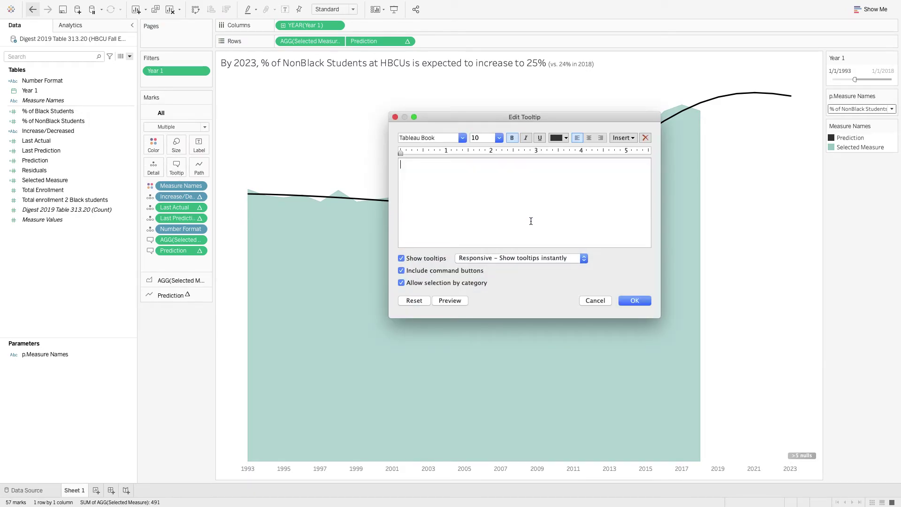
click(619, 139)
click(634, 351)
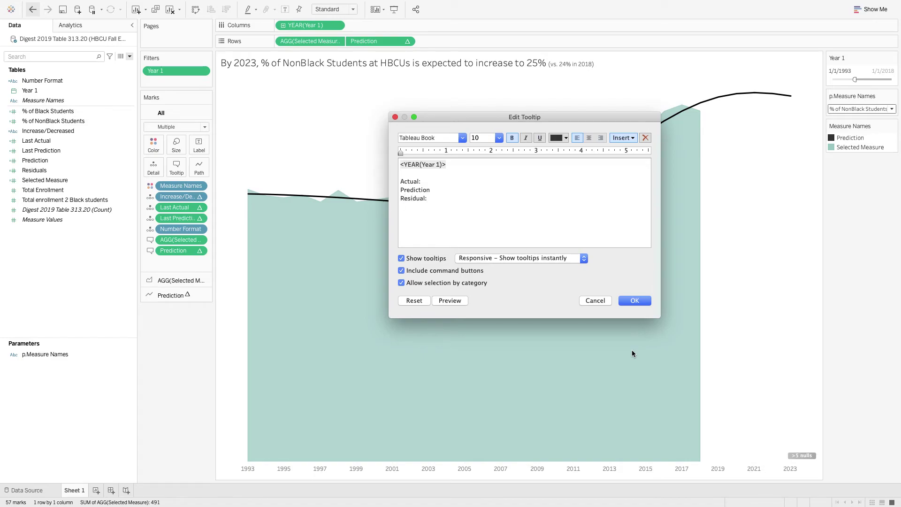
- Insert the AGG(Selected Measure) field after the Actual label and AGG(Prediction) after the Prediction label in the tooltip text
click(624, 137)
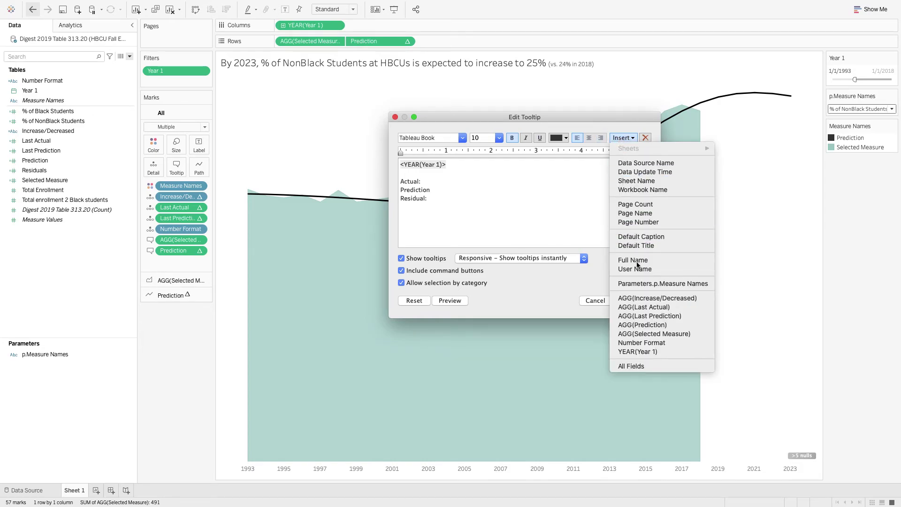
click(658, 334)
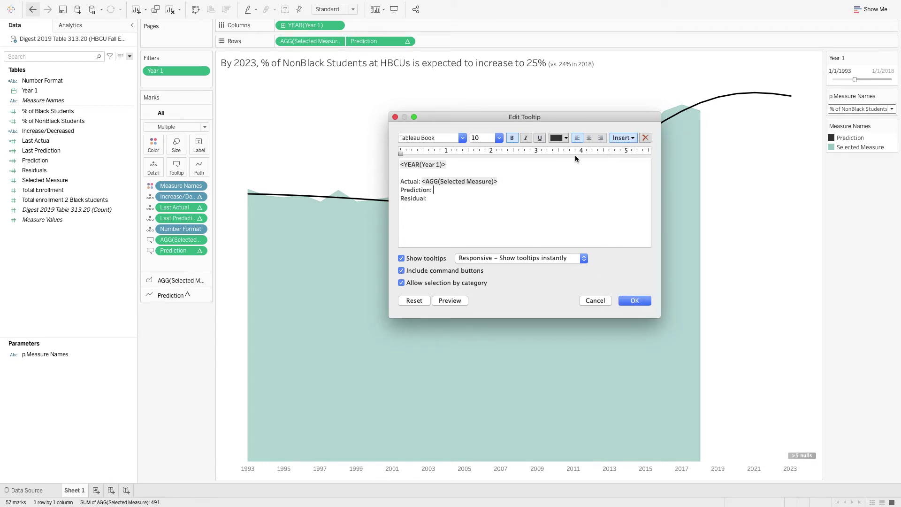
click(624, 137)
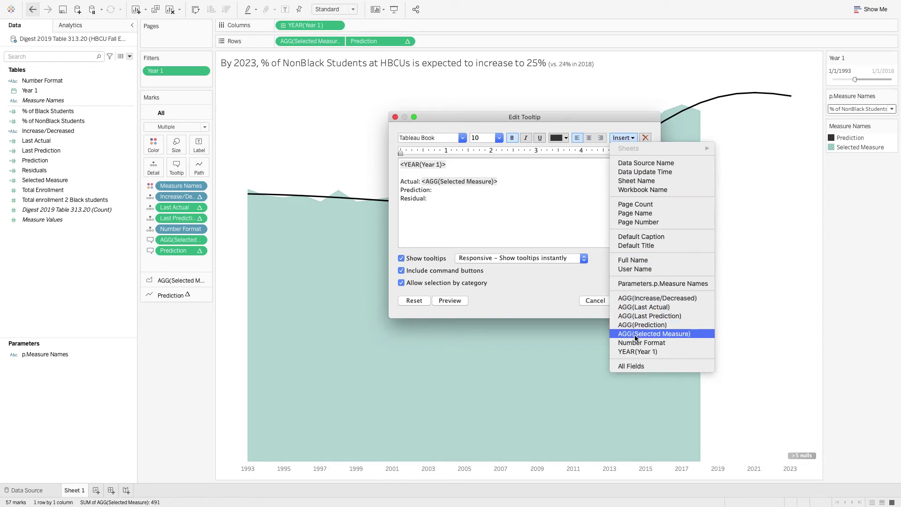
click(641, 326)
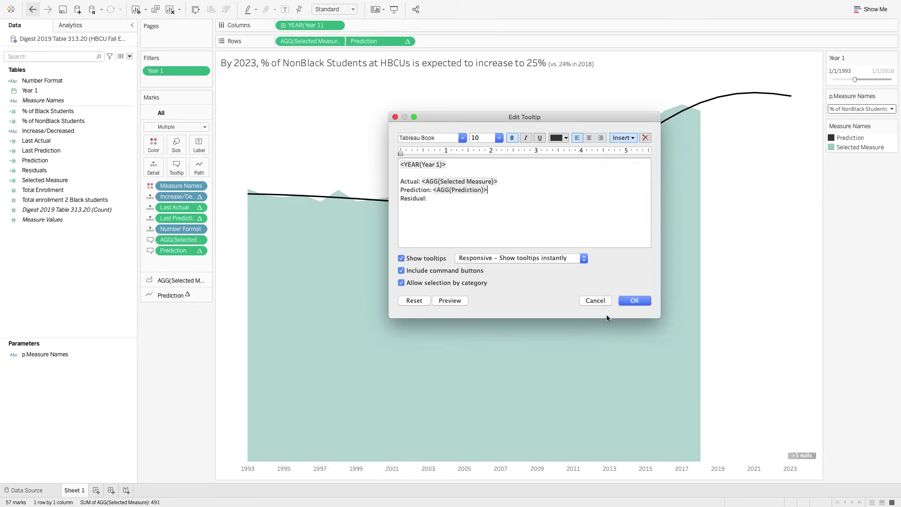
click(624, 138)
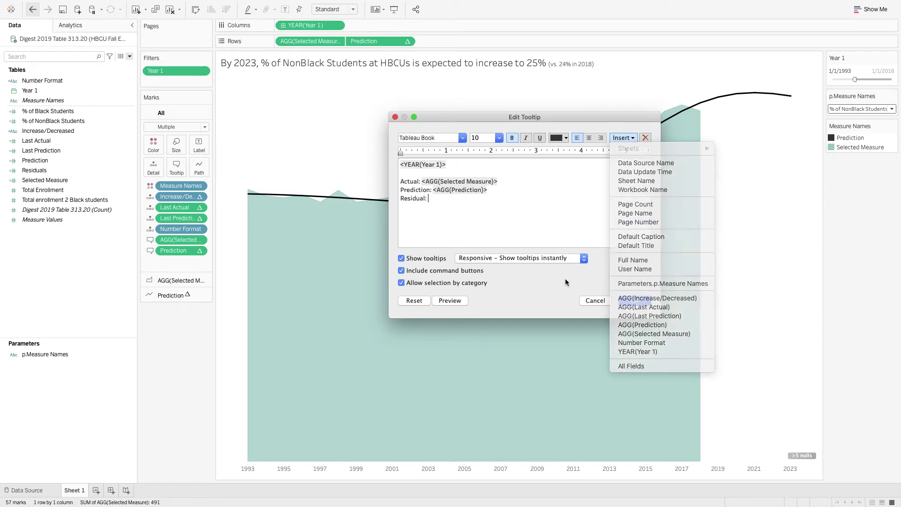
click(622, 301)
click(634, 301)
- Add Residuals to the tooltip for all marks and insert the AGG(Residuals) field after the Residual label
click(31, 171)
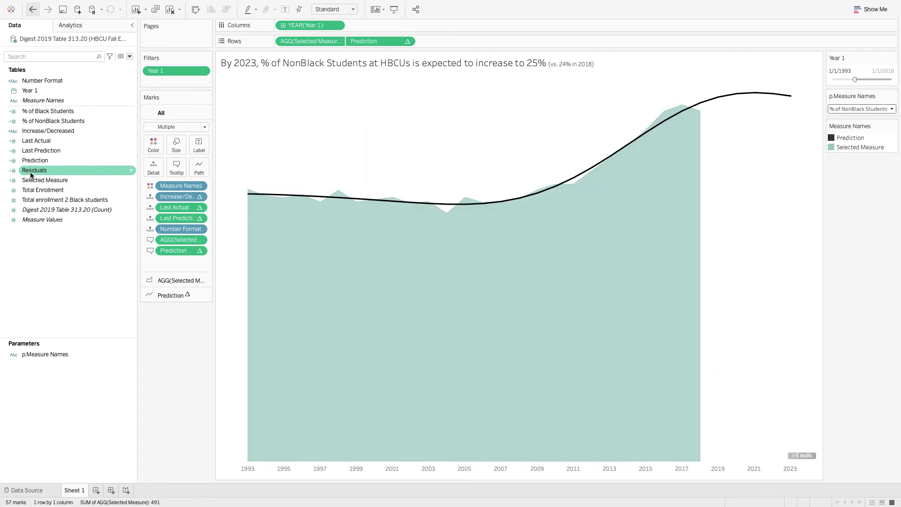
drag(31, 173, 171, 163)
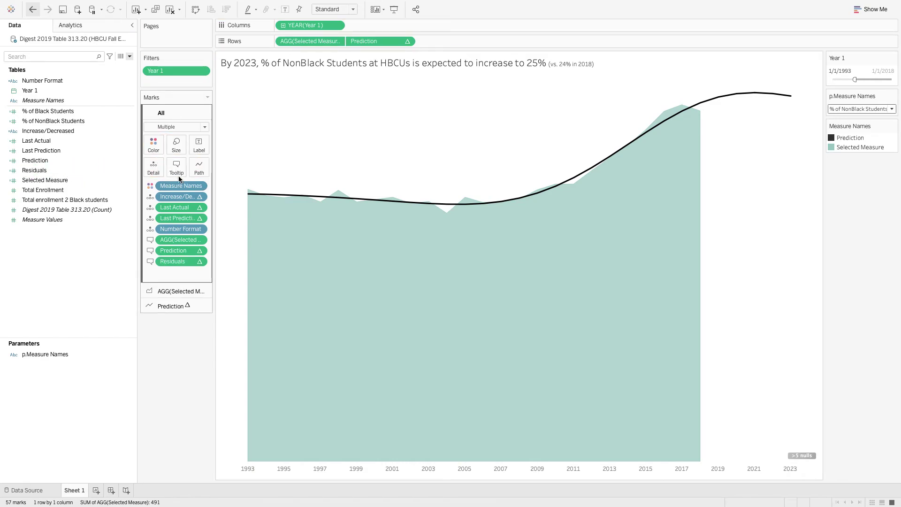
click(172, 170)
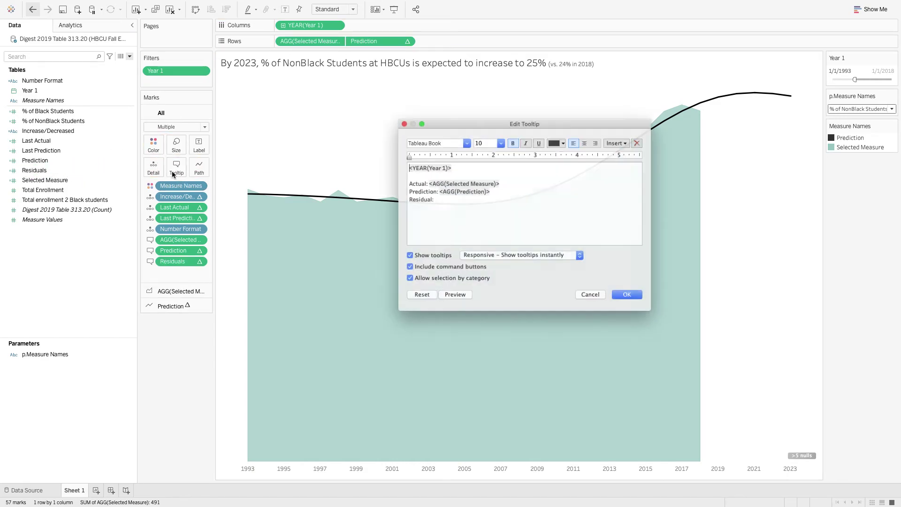
click(621, 138)
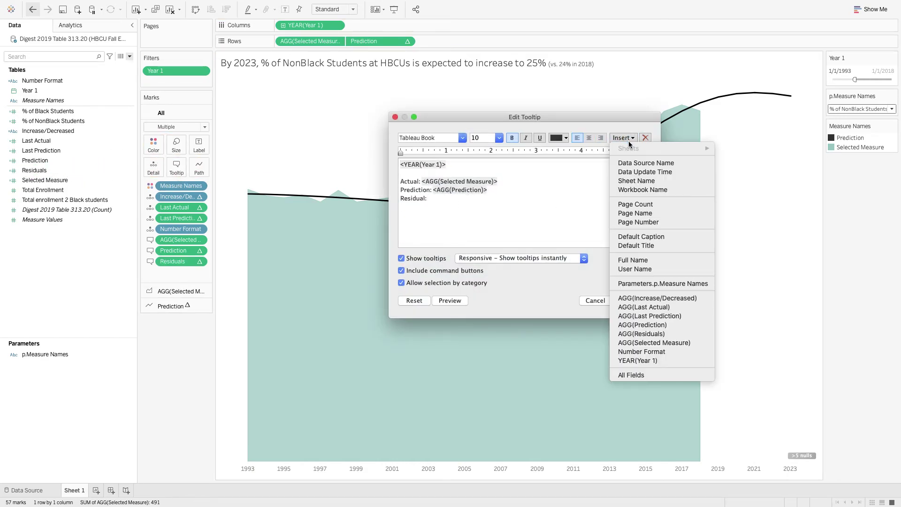
click(662, 334)
click(634, 300)
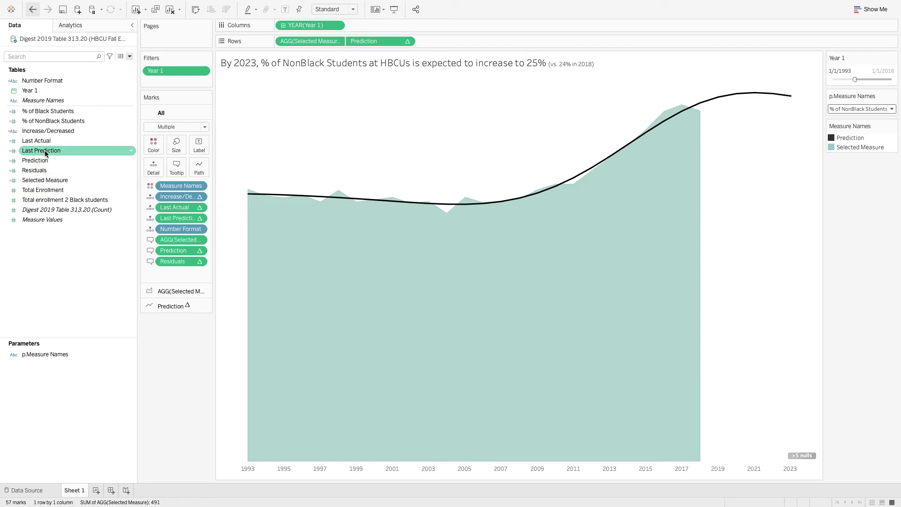
- Set the default number format of Selected Measure, Residuals and Prediction to Number (Custom) with 1 decimal place
click(44, 180)
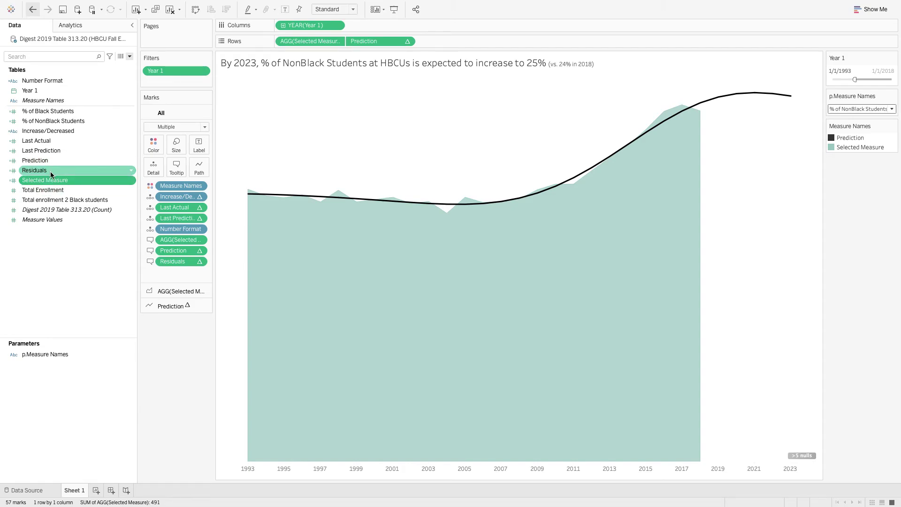
ctrl+click(49, 171)
ctrl+click(49, 161)
right_click(49, 162)
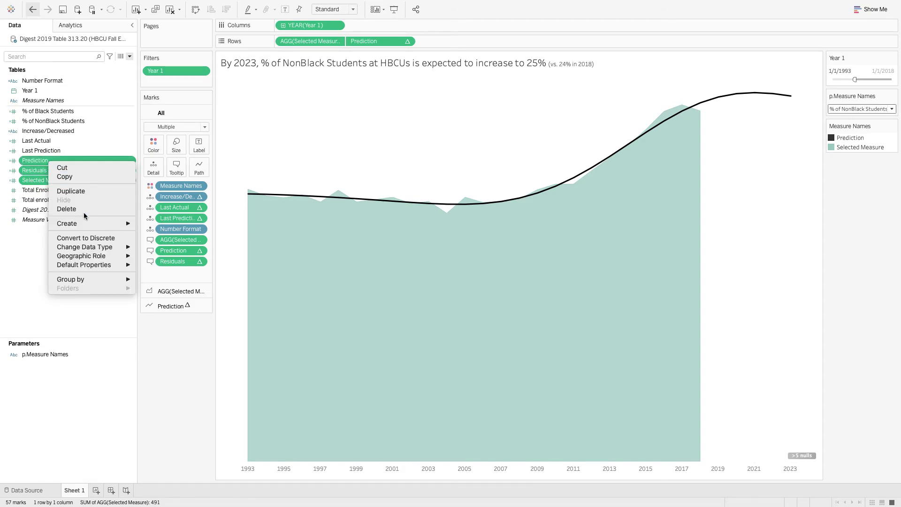
mouse_move(117, 265)
click(161, 267)
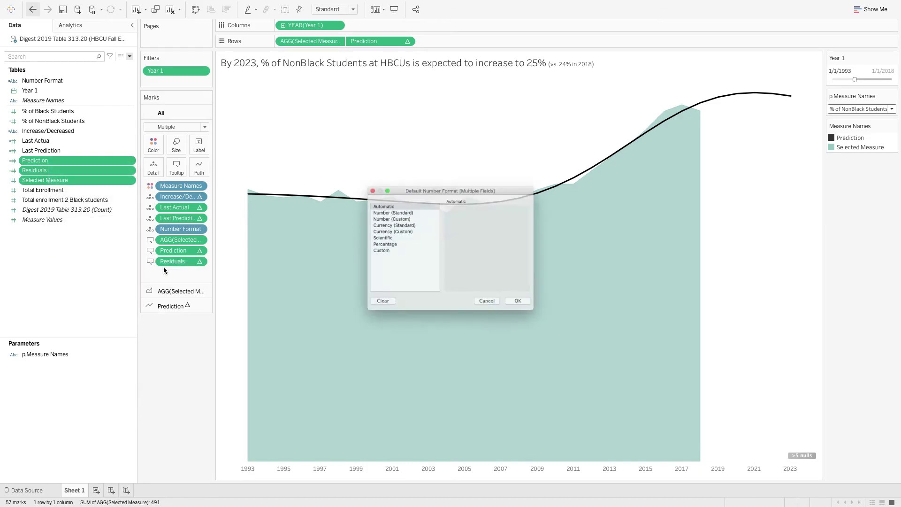
click(391, 213)
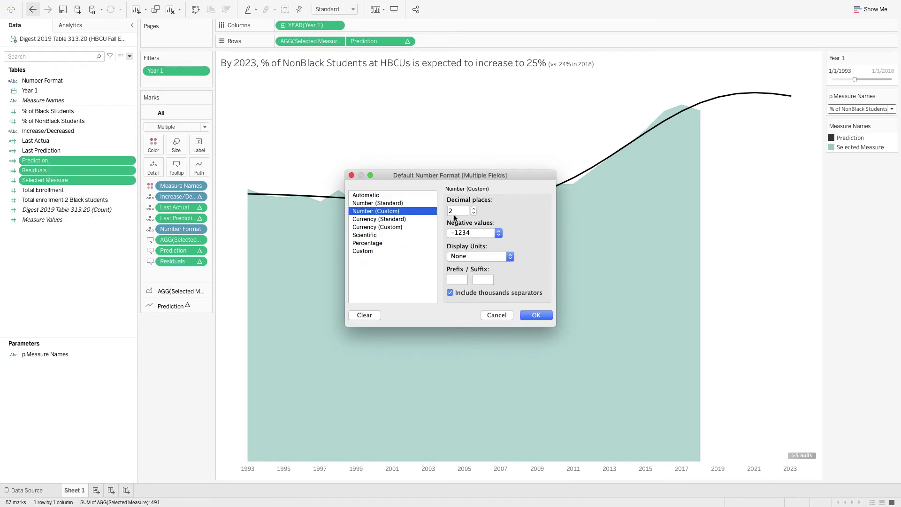
click(474, 213)
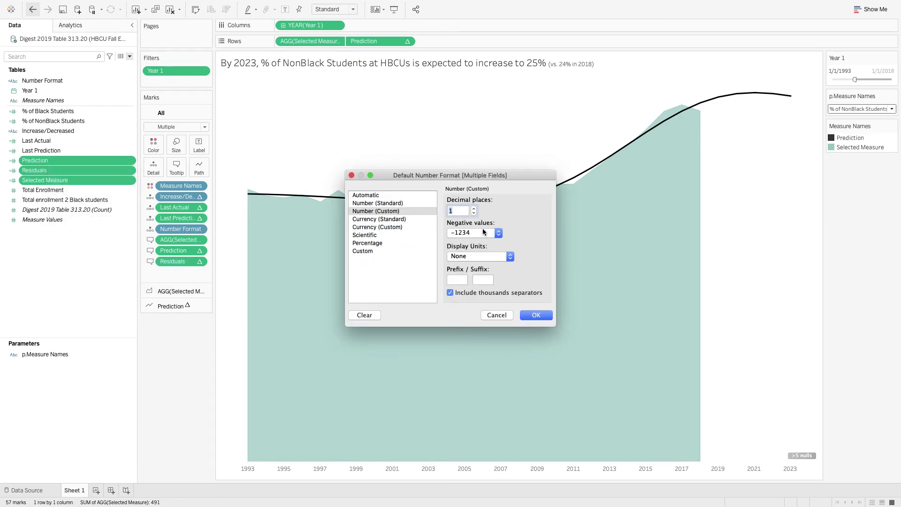
click(536, 315)
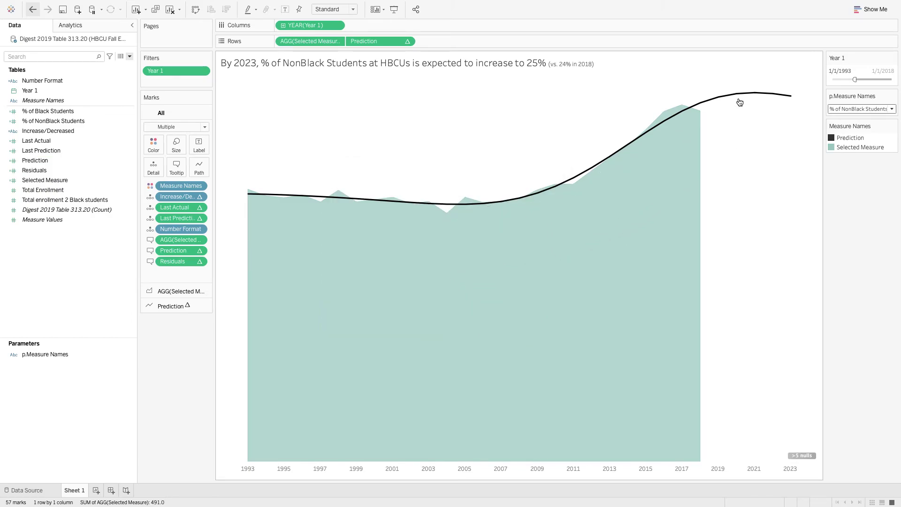
click(161, 390)
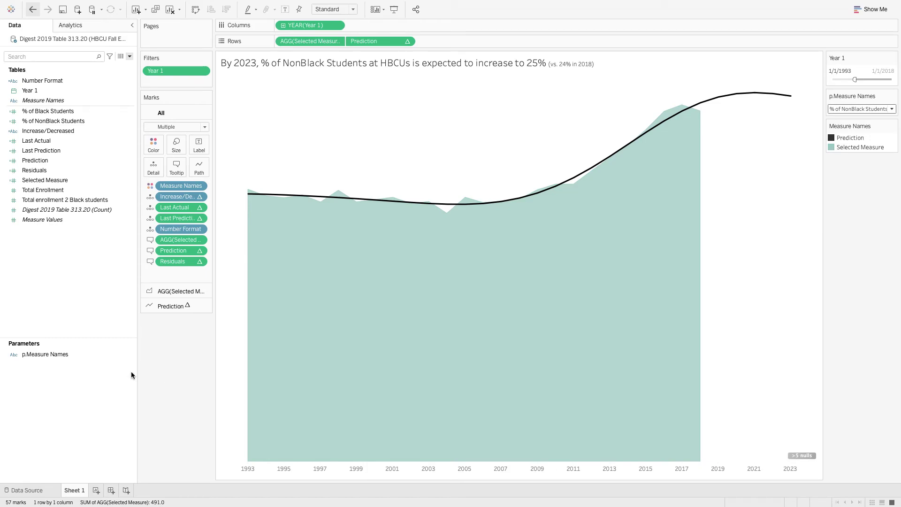
click(63, 9)
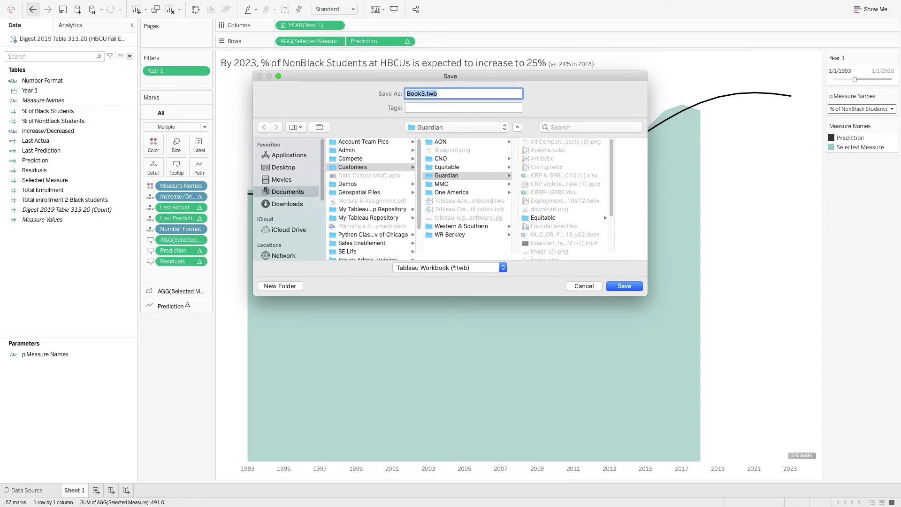
click(573, 286)
key(ctrl+s)
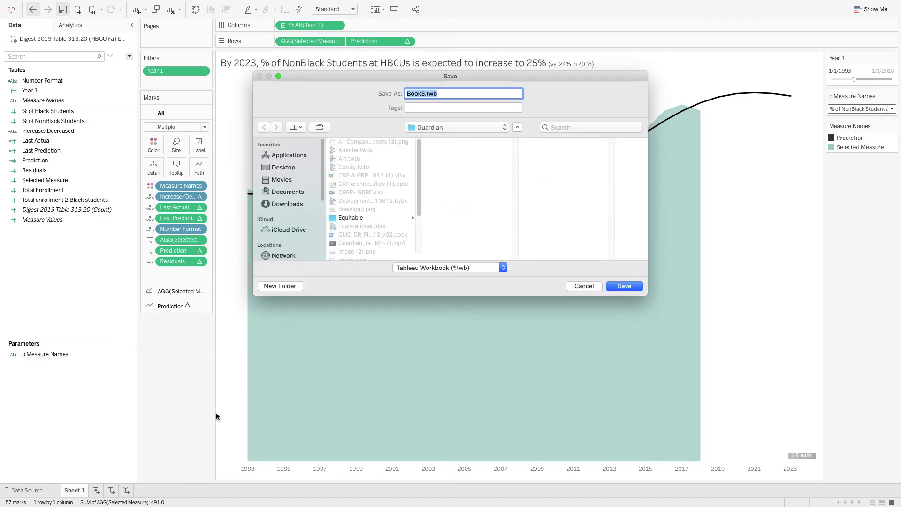
click(582, 286)
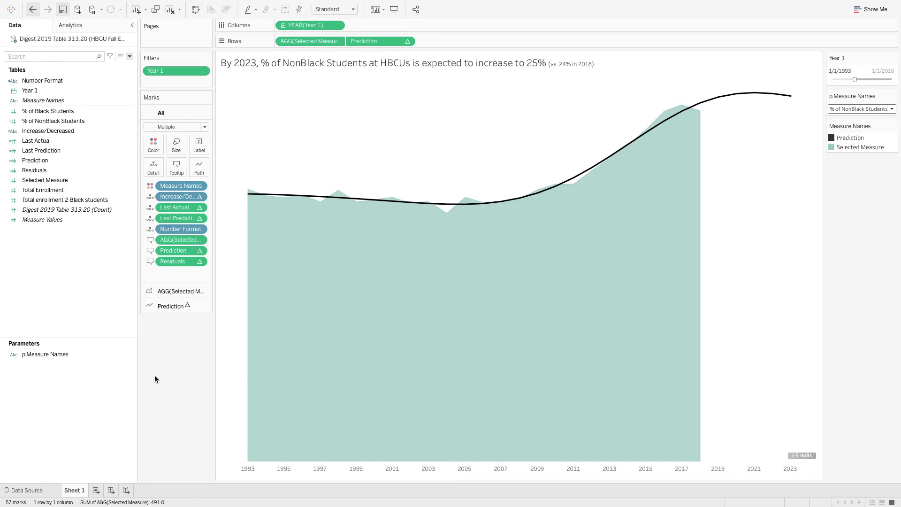
- Rename the forecast worksheet as Prediction
double_click(73, 490)
key(BackSpace)
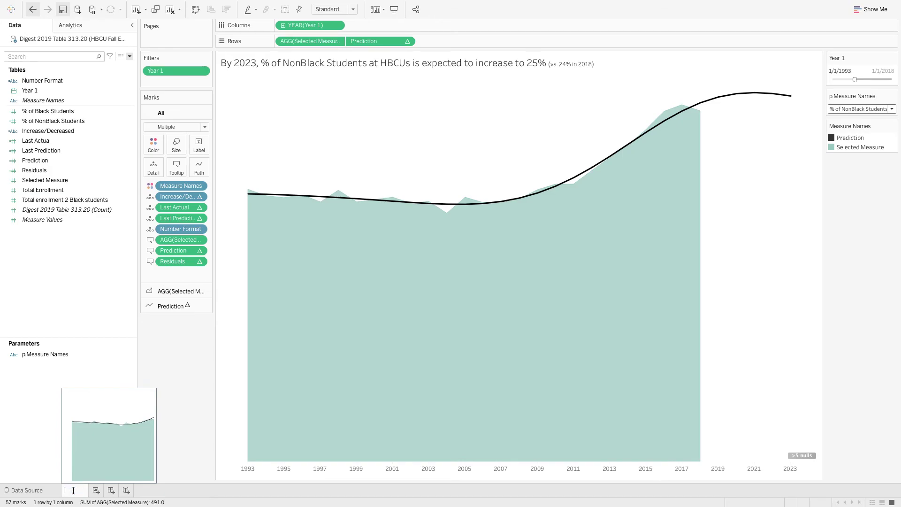
text(Prediction)
key(Return)
- Create a new worksheet and name it Measure Control Panel
click(102, 491)
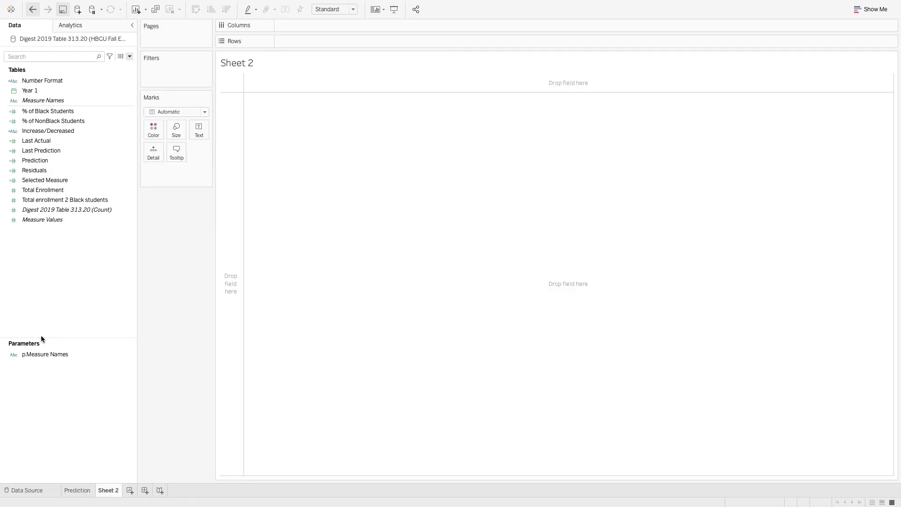
double_click(112, 491)
text(Measure)
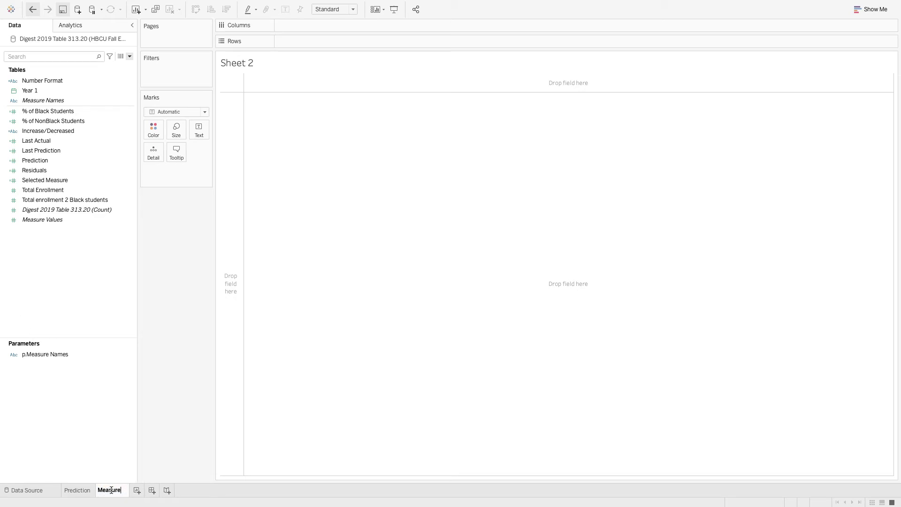
text( Control)
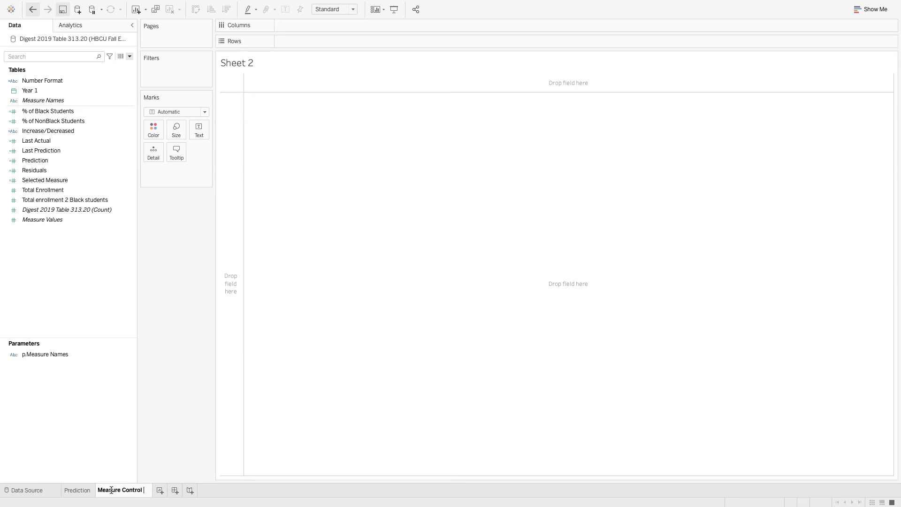
text( Panel)
key(Return)
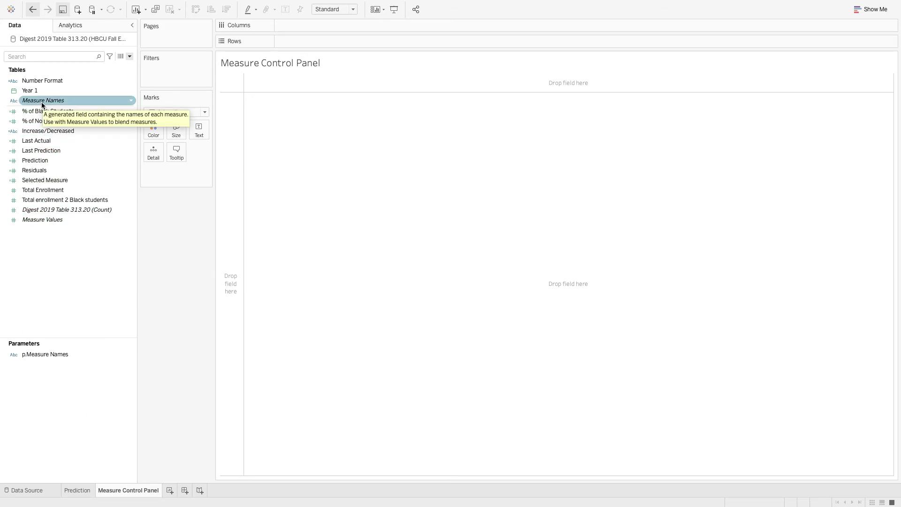
- Place Measure Names on Columns and Measure Values on Detail in the Measure Control Panel sheet
drag(42, 104, 287, 27)
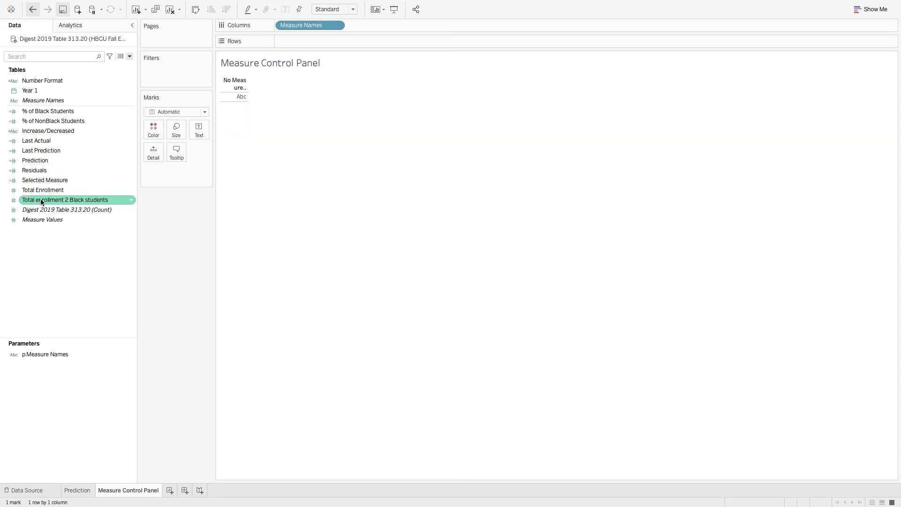
click(36, 224)
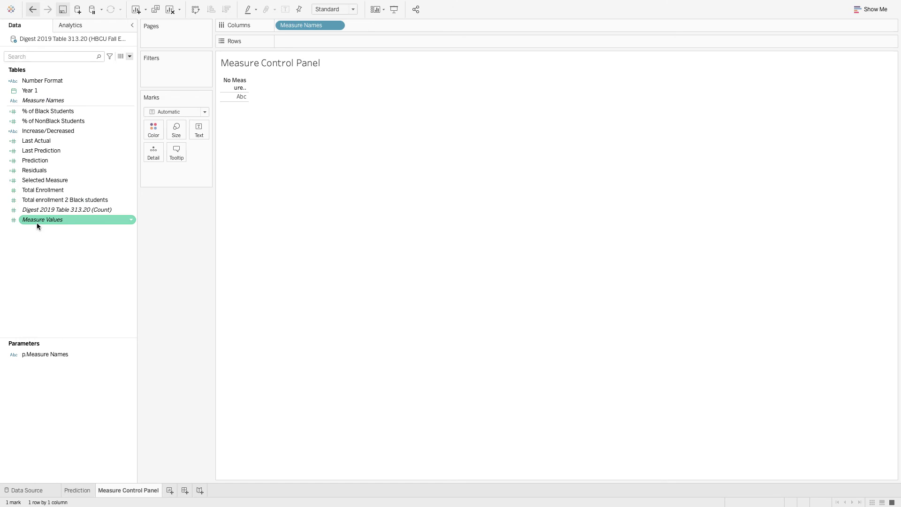
drag(37, 220, 153, 160)
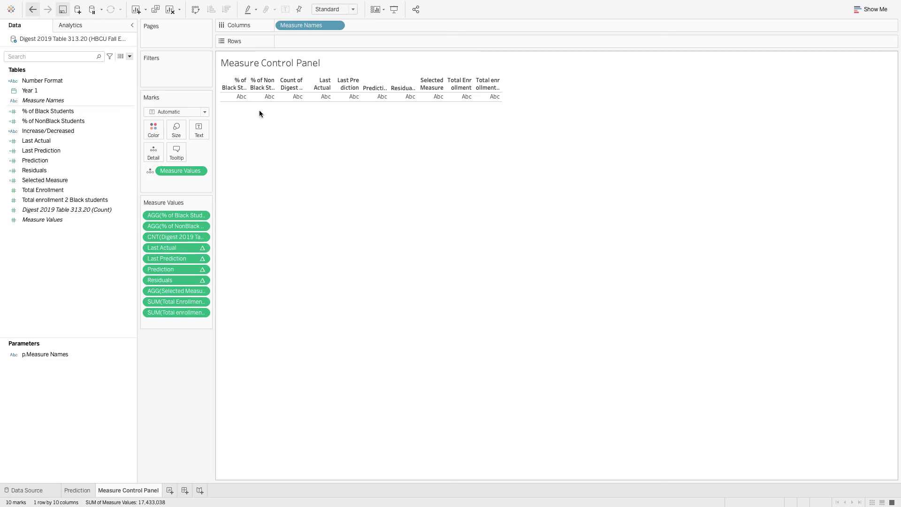
- Filter Measure Names to only % of Black Students, % of NonBlack Students and Total Enrollment
right_click(316, 26)
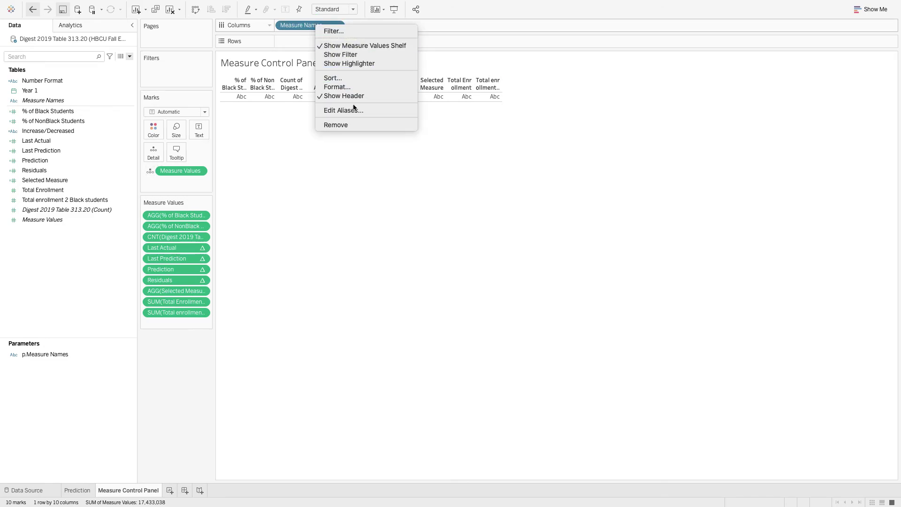
click(342, 30)
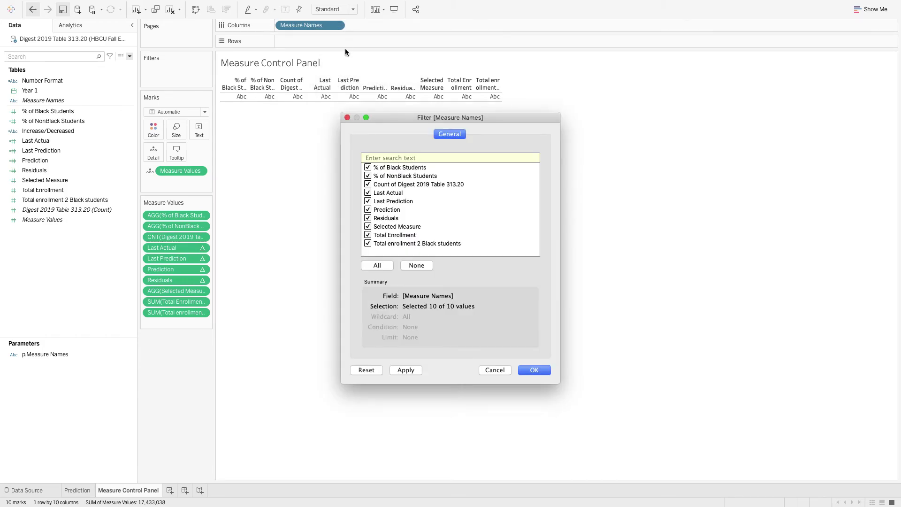
click(417, 267)
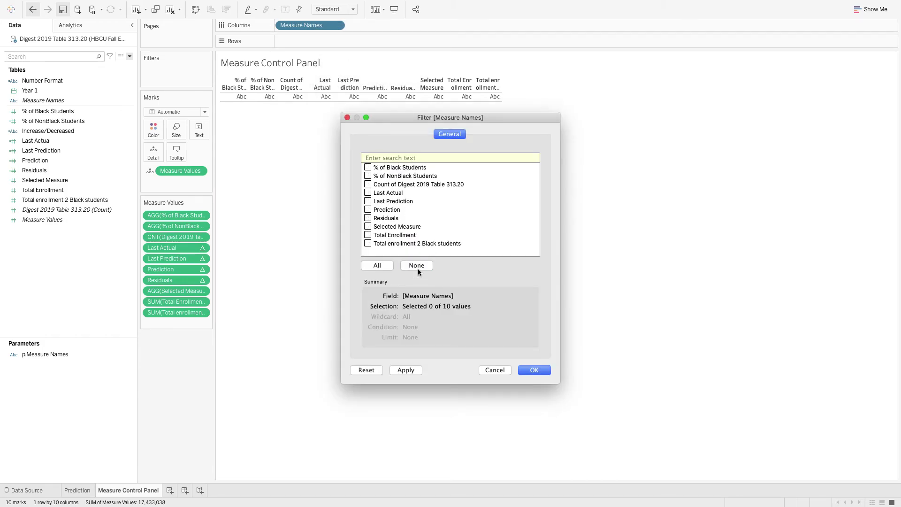
click(368, 177)
click(535, 370)
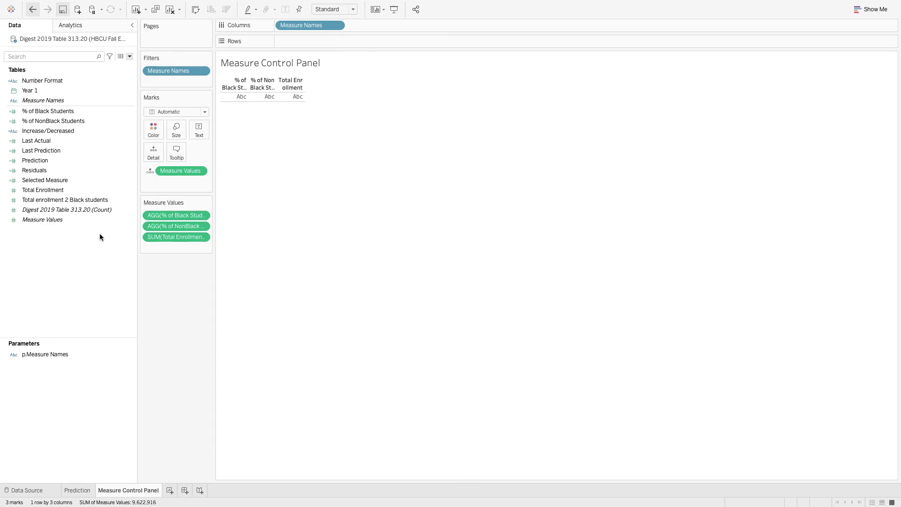
- Show Measure Names as the text label of the marks in the three measure columns
drag(37, 101, 202, 128)
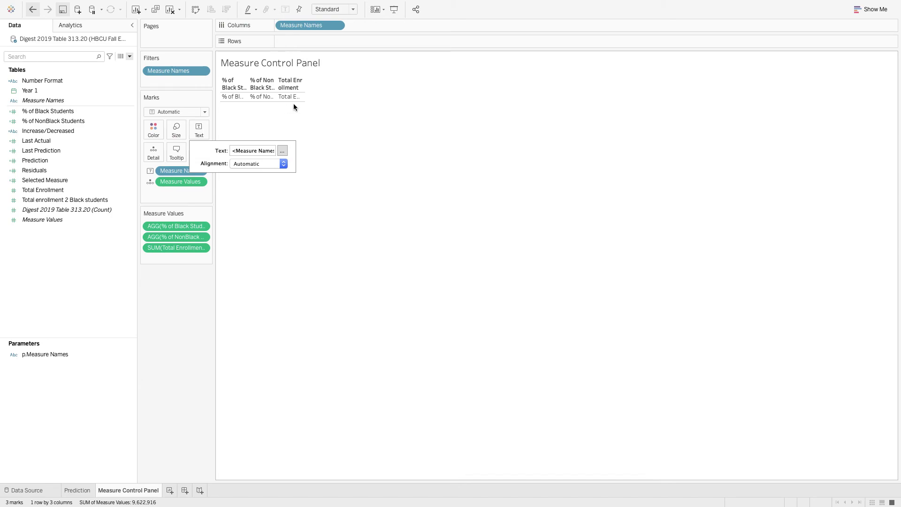
click(329, 114)
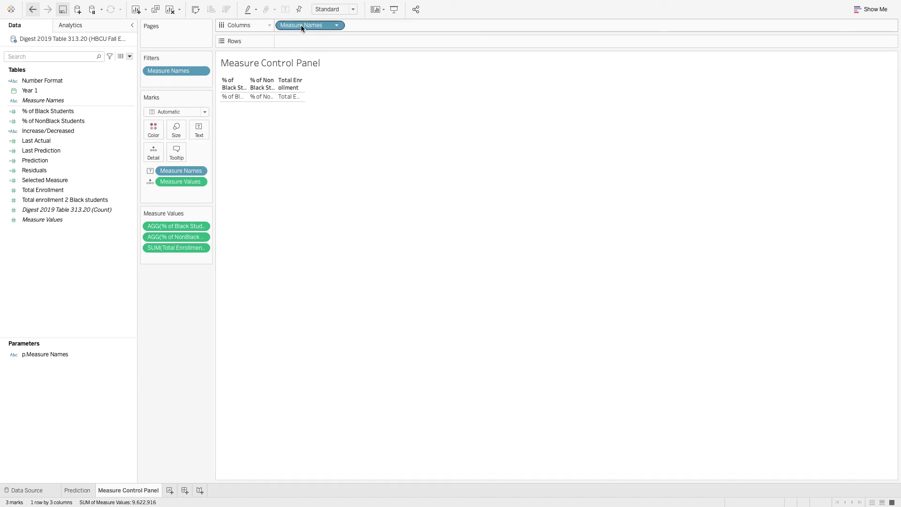
mouse_move(293, 100)
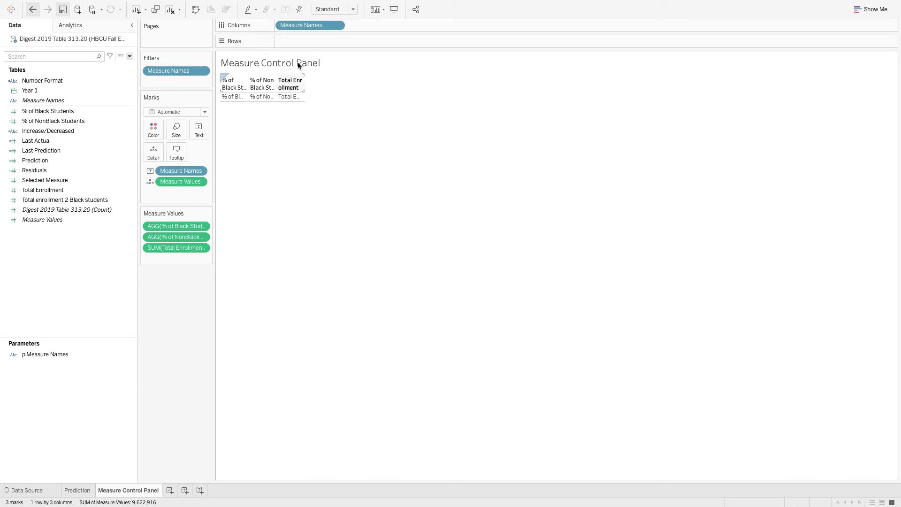
- Swap the rows and columns so the measures stack vertically, and hide the Measure Names header
click(196, 11)
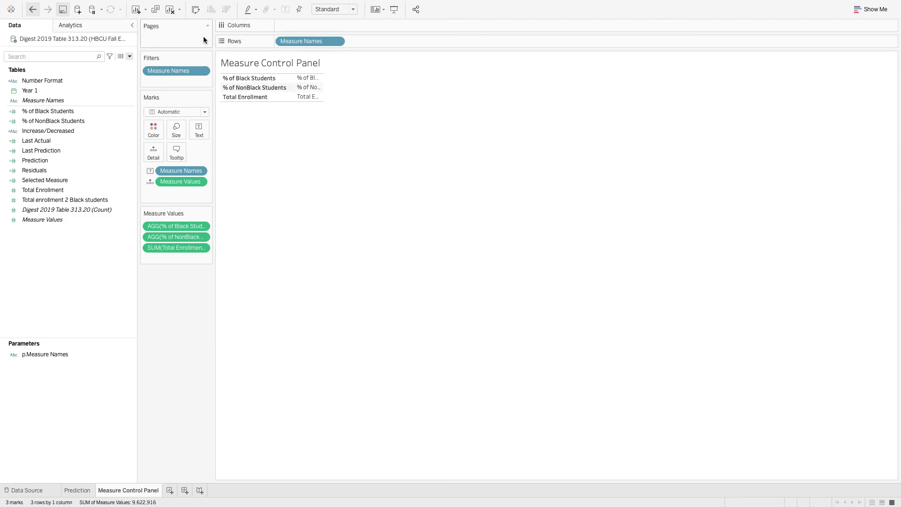
right_click(302, 43)
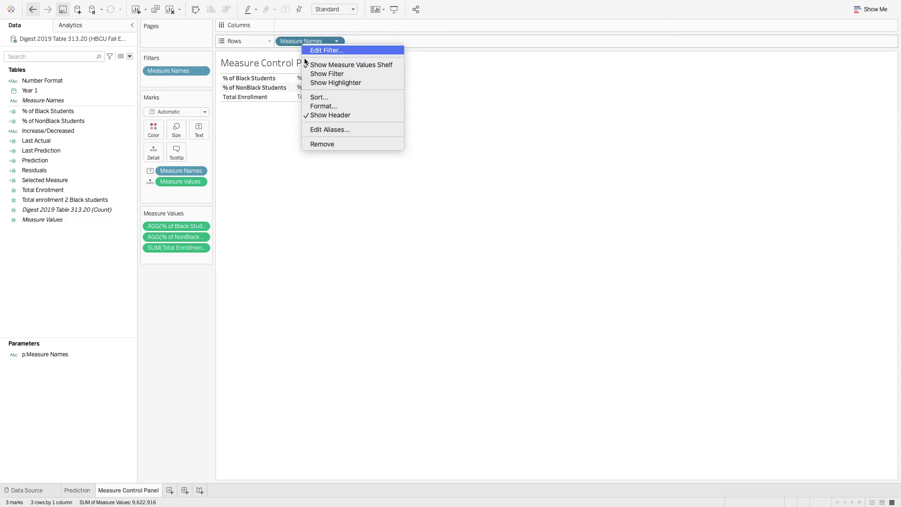
click(327, 116)
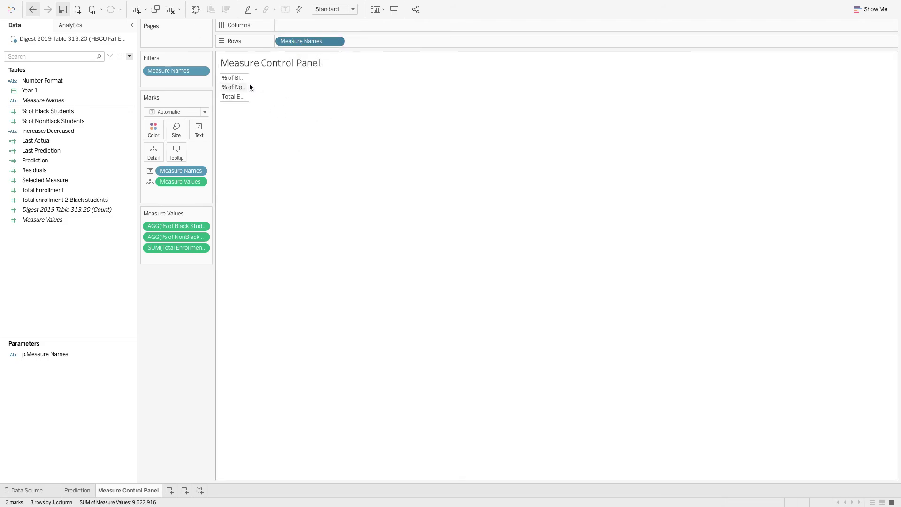
- Widen the label column until the full measure names fit, and make the three rows slightly taller
drag(249, 87, 352, 86)
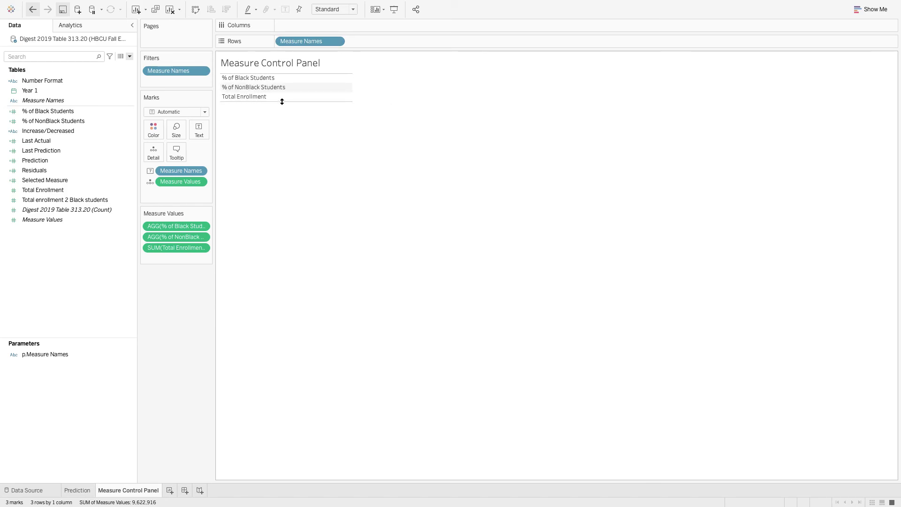
drag(283, 101, 271, 113)
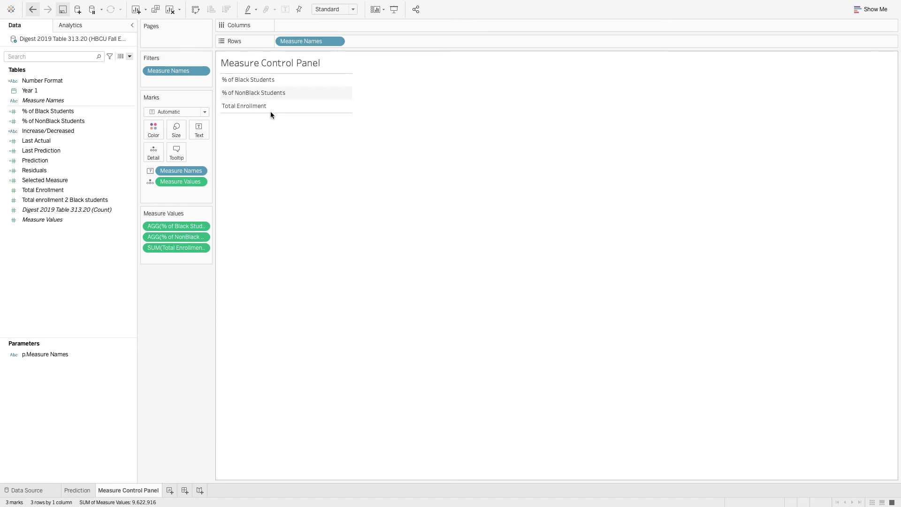
drag(353, 94, 297, 96)
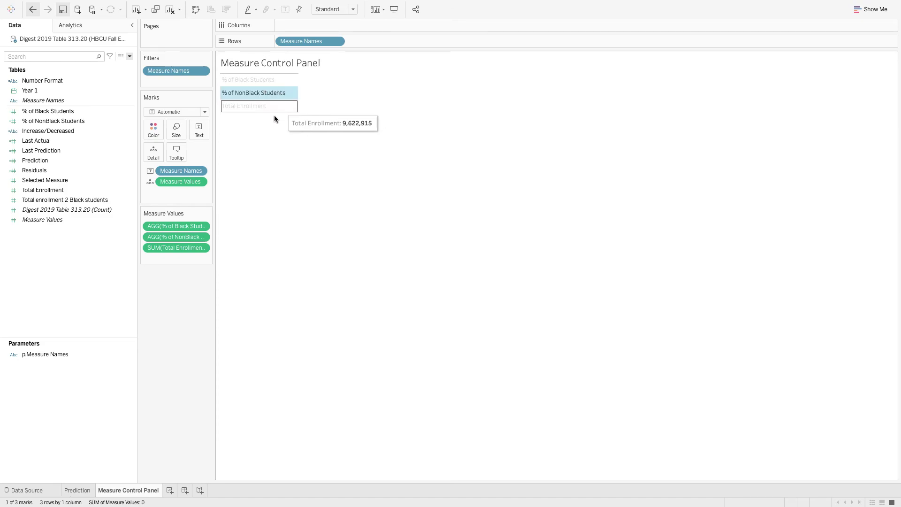
key(Escape)
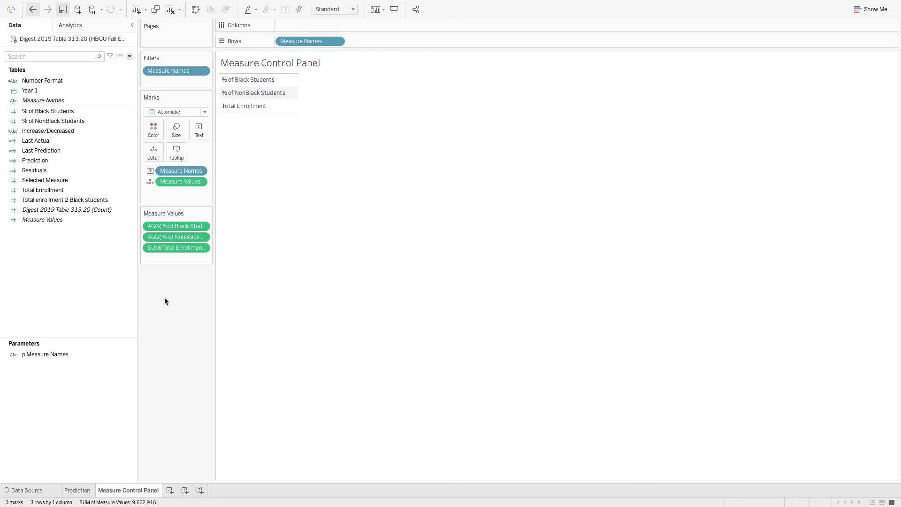
- Set the default header shading of the Measure Control Panel sheet to medium gray
right_click(288, 81)
click(318, 129)
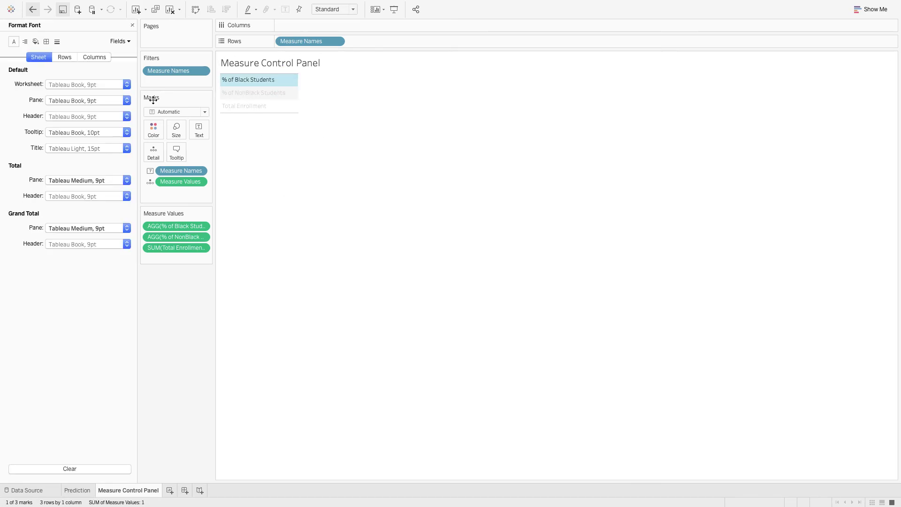
click(36, 41)
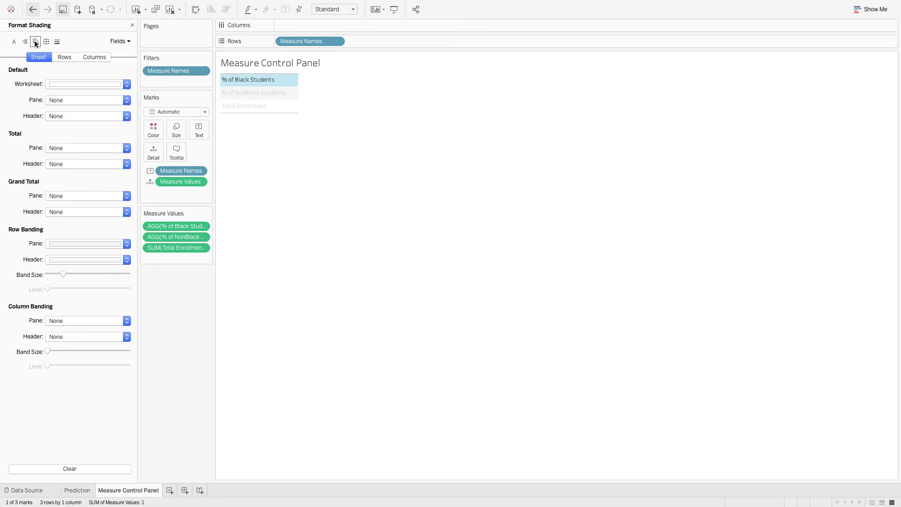
click(61, 57)
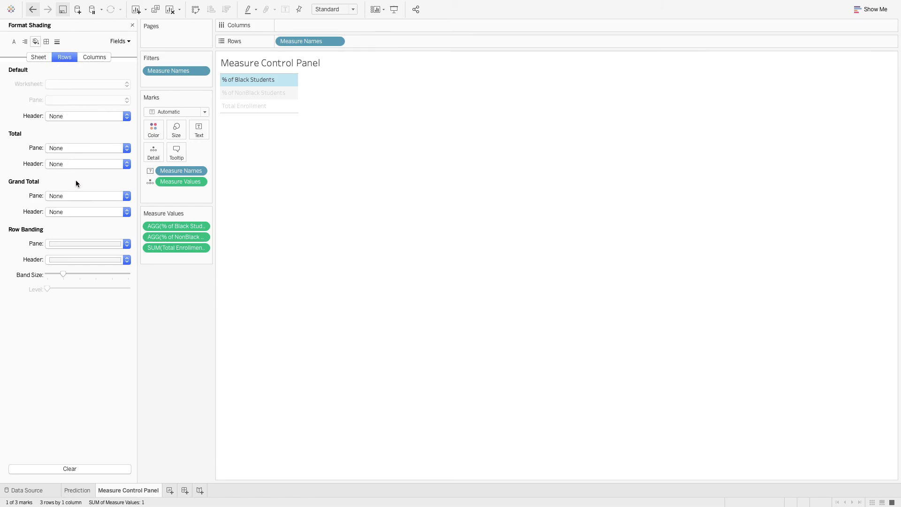
click(44, 56)
click(66, 100)
click(66, 99)
click(63, 115)
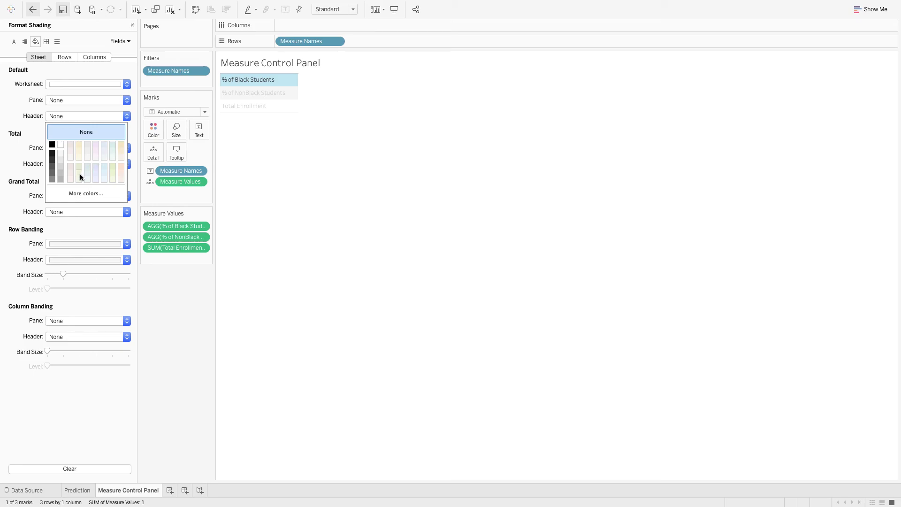
click(61, 172)
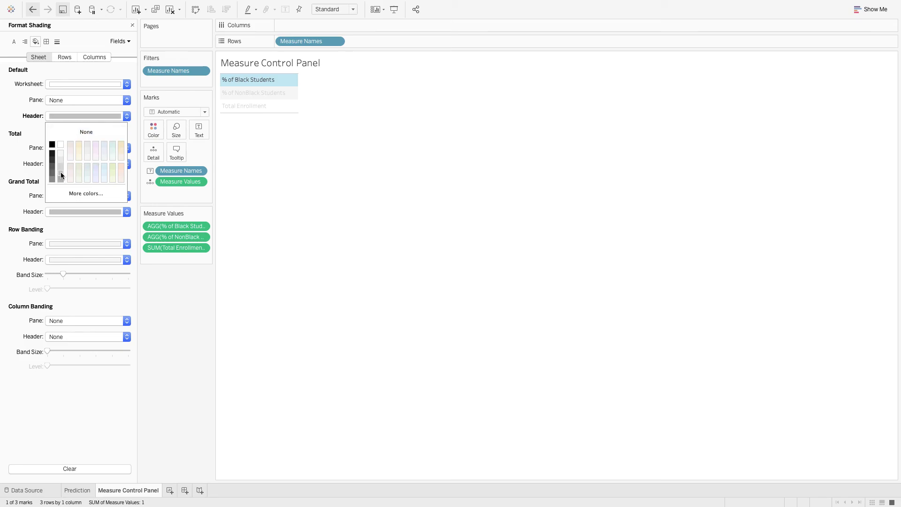
- Set the sheet's default pane shading to the same gray and the row banding for the pane to None
click(58, 100)
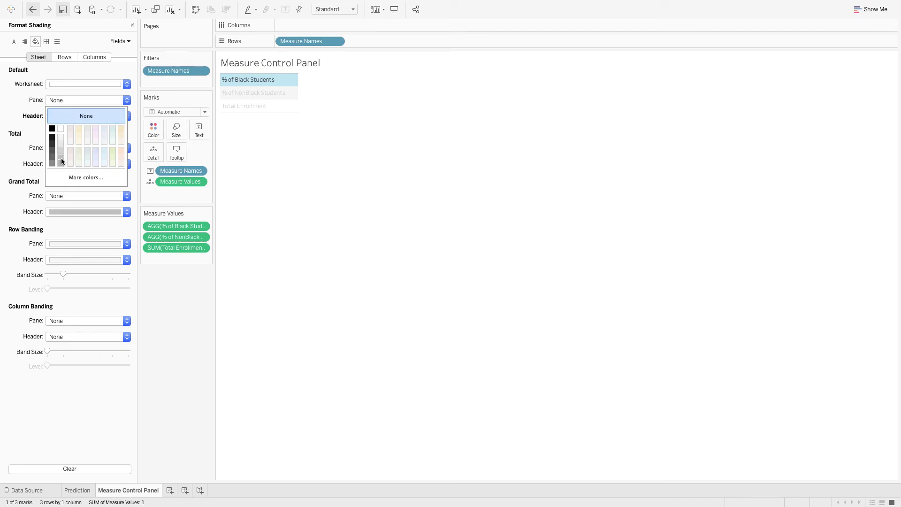
click(60, 157)
click(196, 270)
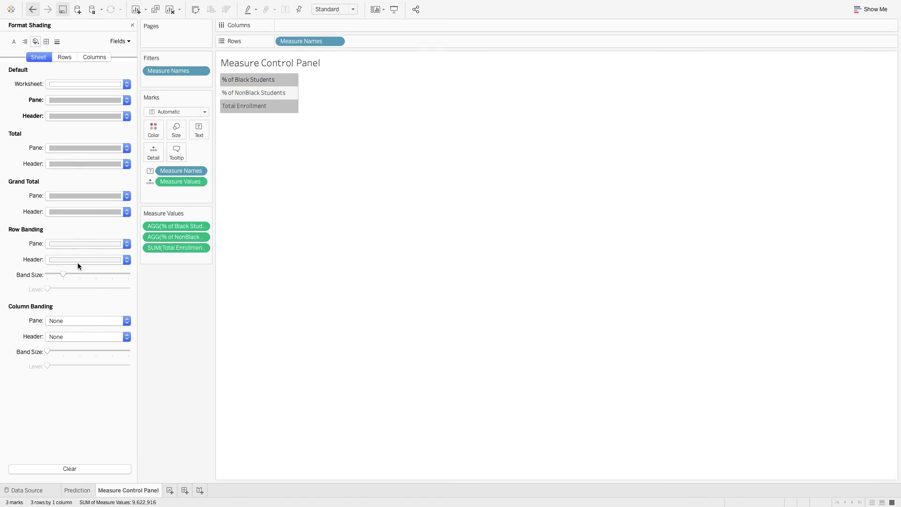
click(75, 245)
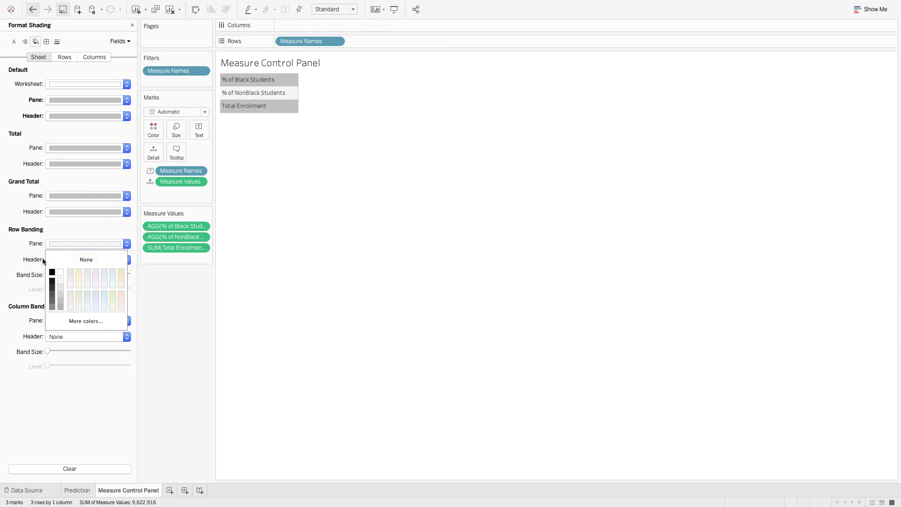
click(179, 277)
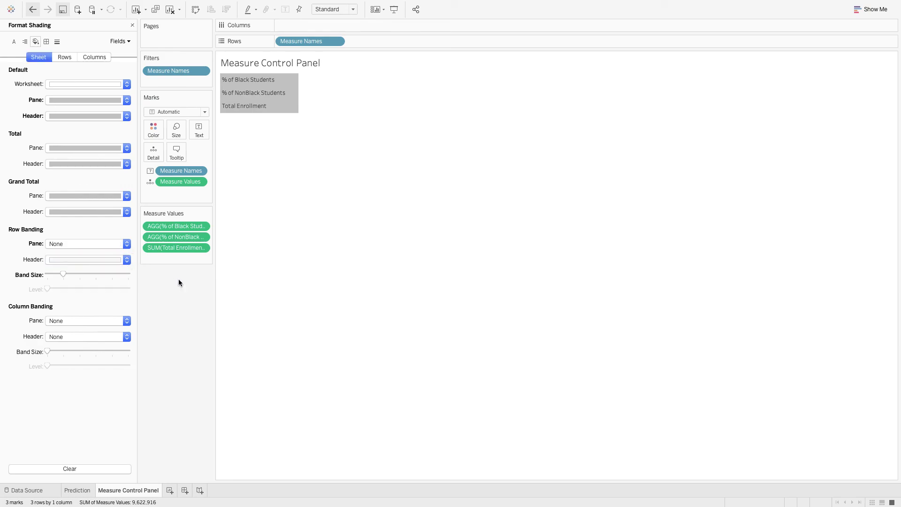
- Color the pane's row divider white and raise the row divider level to its maximum so lines separate the measures
click(65, 57)
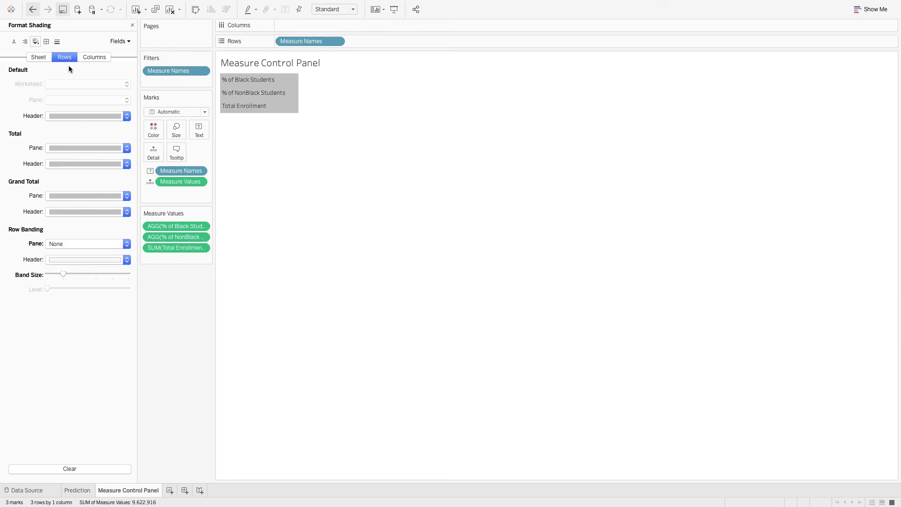
click(46, 42)
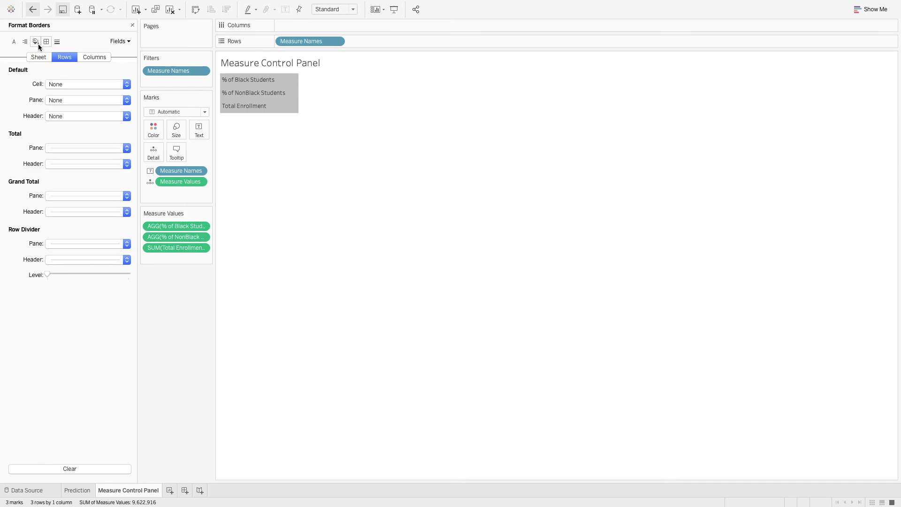
click(71, 243)
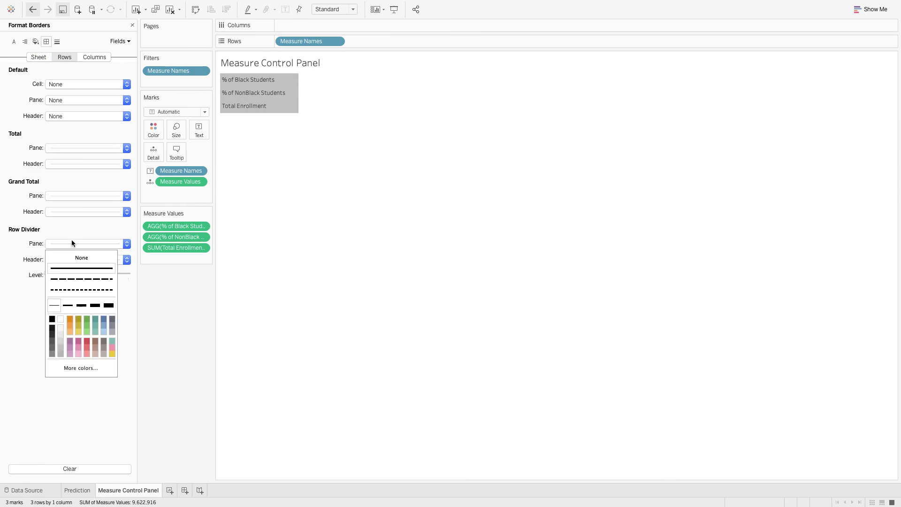
click(62, 320)
click(31, 304)
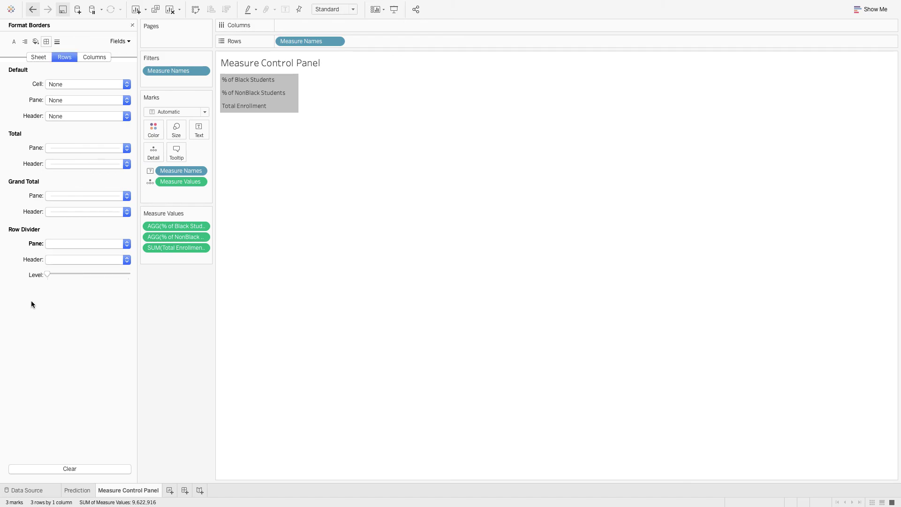
drag(81, 272, 123, 273)
- Center the measure name labels horizontally in their cells
click(199, 129)
click(282, 150)
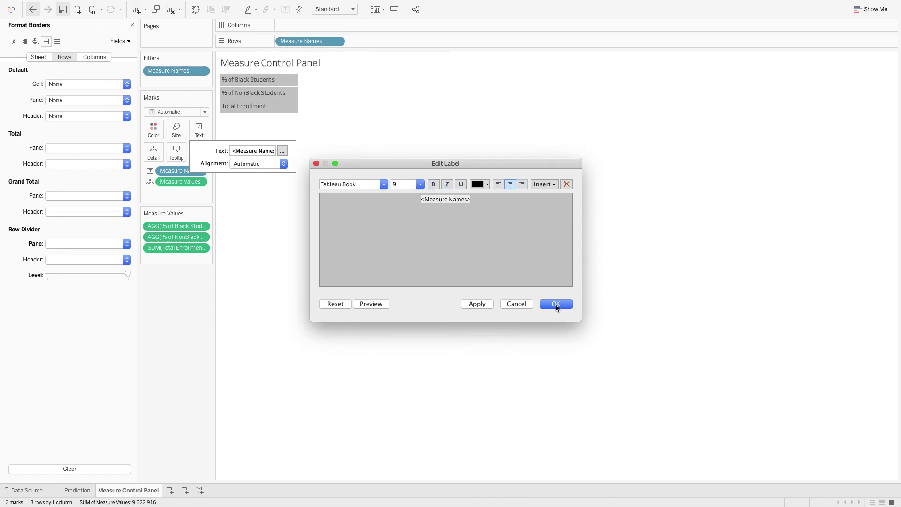
click(556, 304)
click(246, 165)
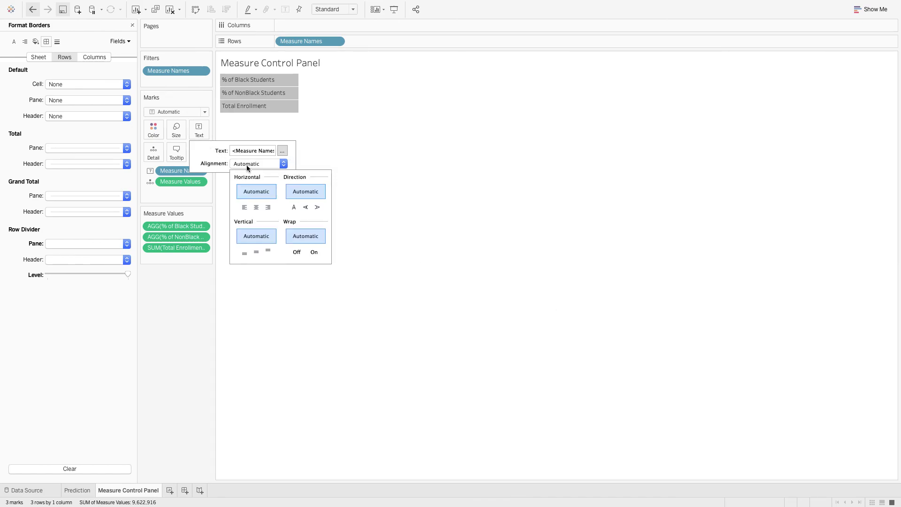
click(257, 207)
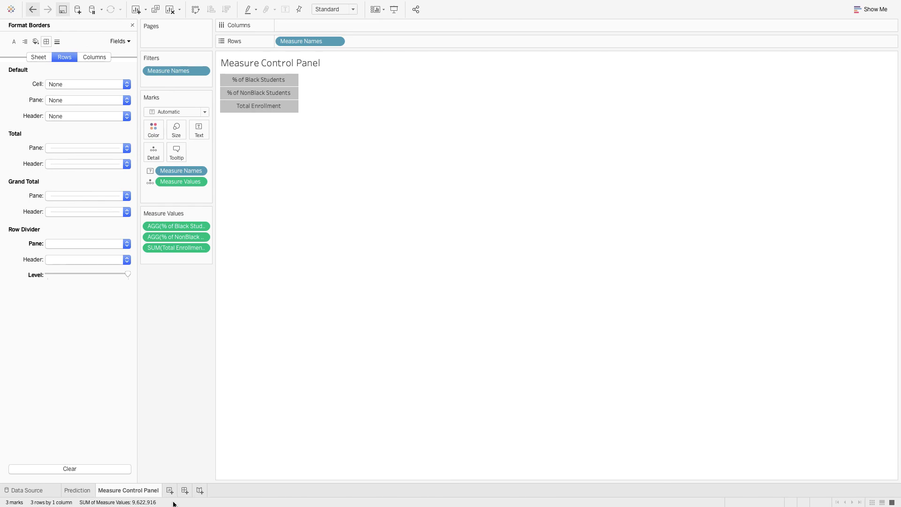
- Create a new dashboard and add the Prediction sheet to it
click(184, 490)
double_click(51, 142)
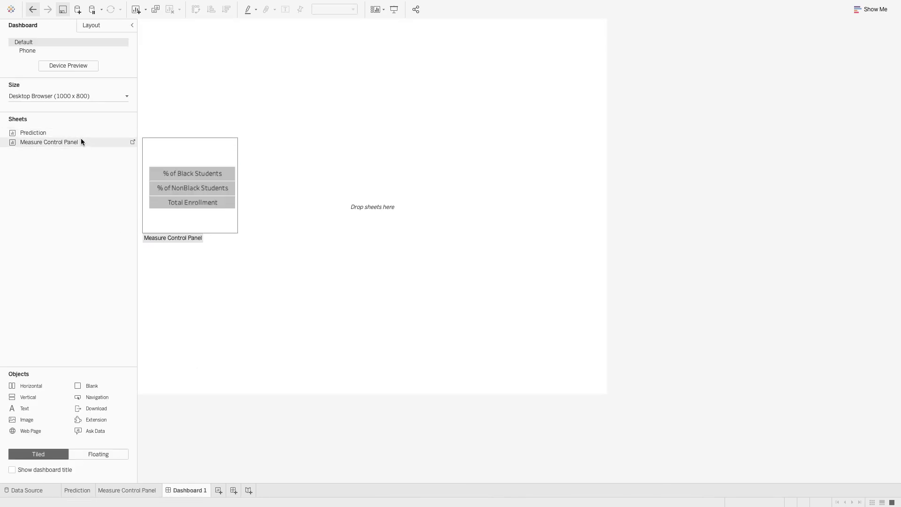
key(ctrl+z)
double_click(35, 132)
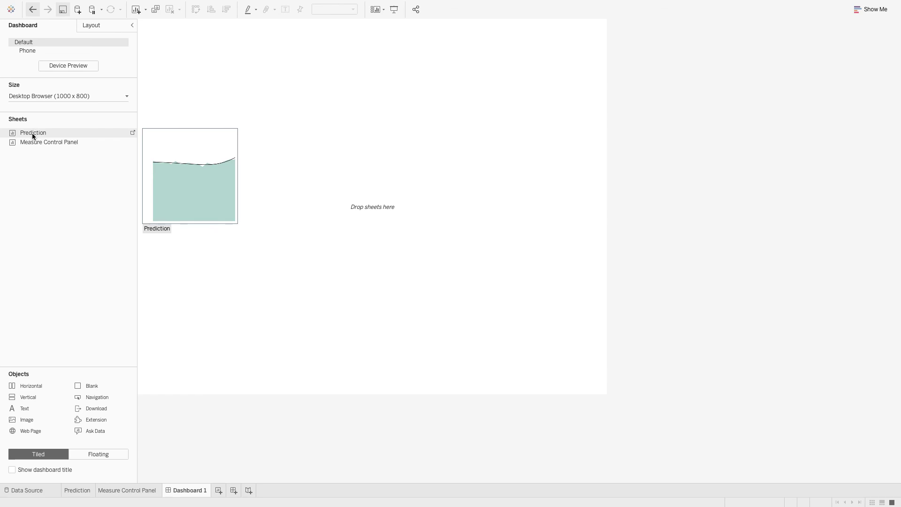
double_click(32, 134)
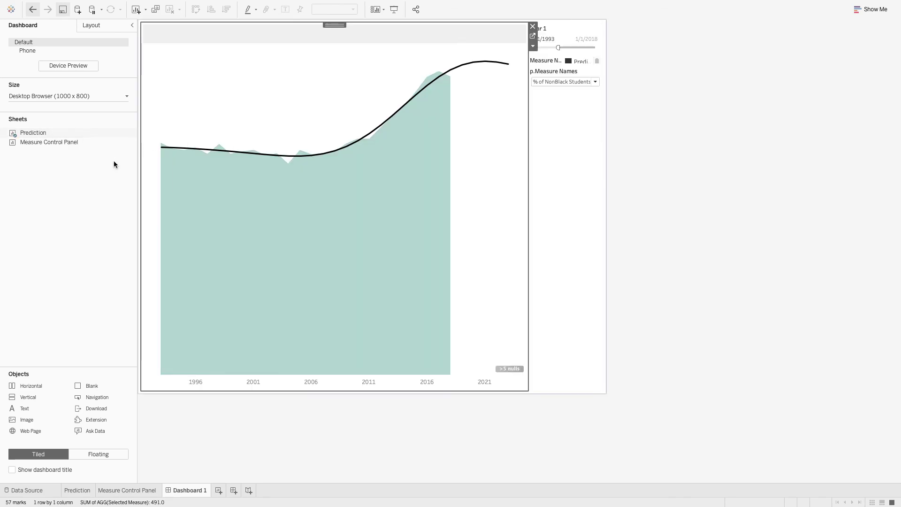
- Place the Measure Control Panel sheet below the p.Measure Names parameter on the dashboard and hide its title
drag(43, 142, 557, 133)
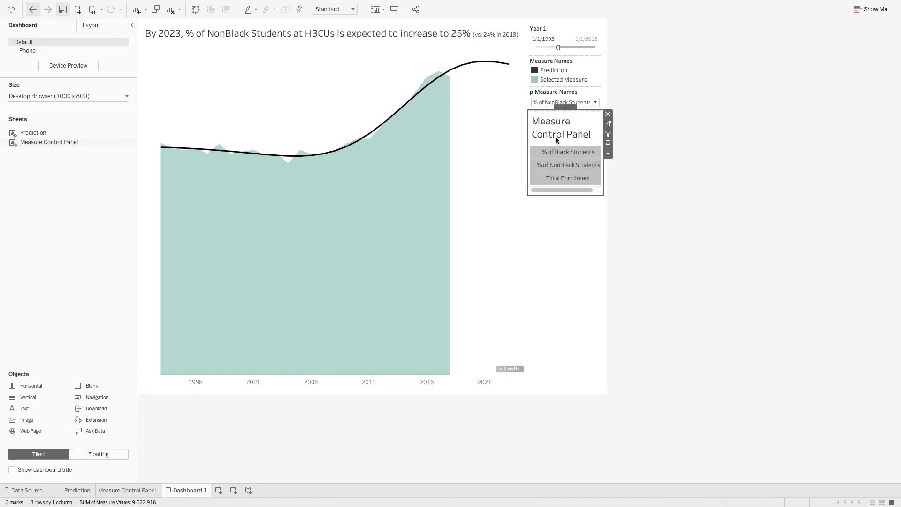
right_click(555, 137)
click(575, 159)
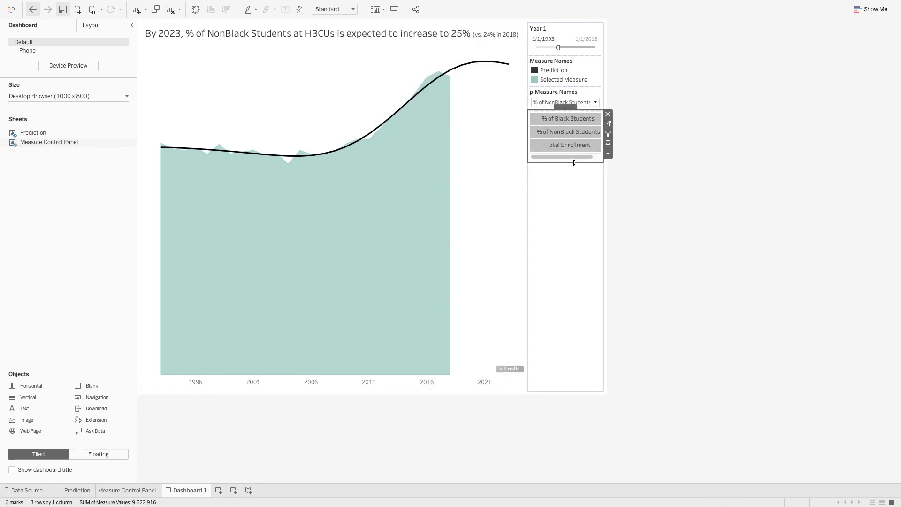
- Try the Entire View and Fit Height options on the Measure Control Panel, and restore its Standard fit
click(608, 153)
mouse_move(626, 182)
click(721, 212)
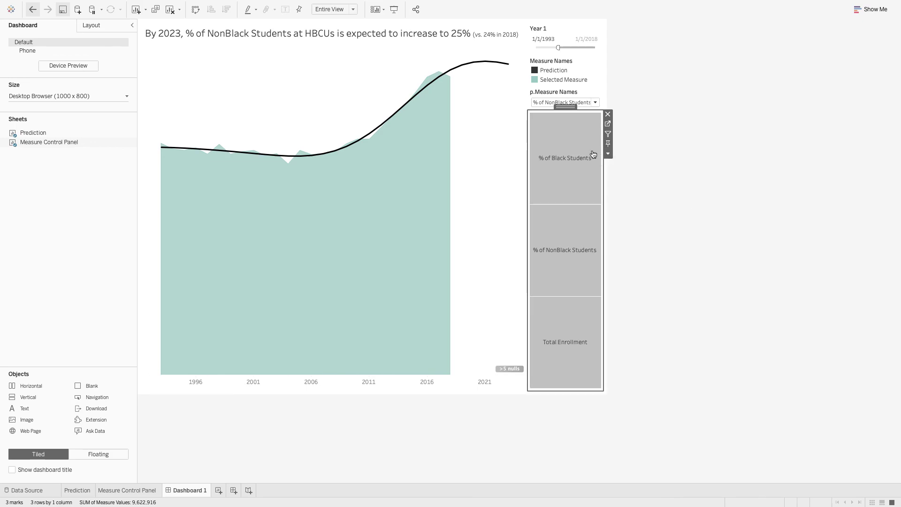
click(607, 154)
mouse_move(698, 184)
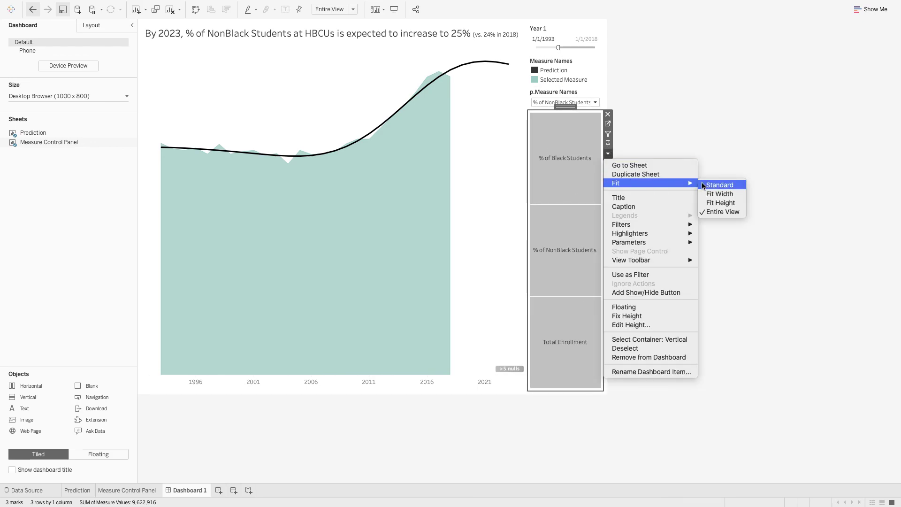
click(721, 203)
click(609, 154)
click(608, 153)
click(608, 154)
mouse_move(677, 185)
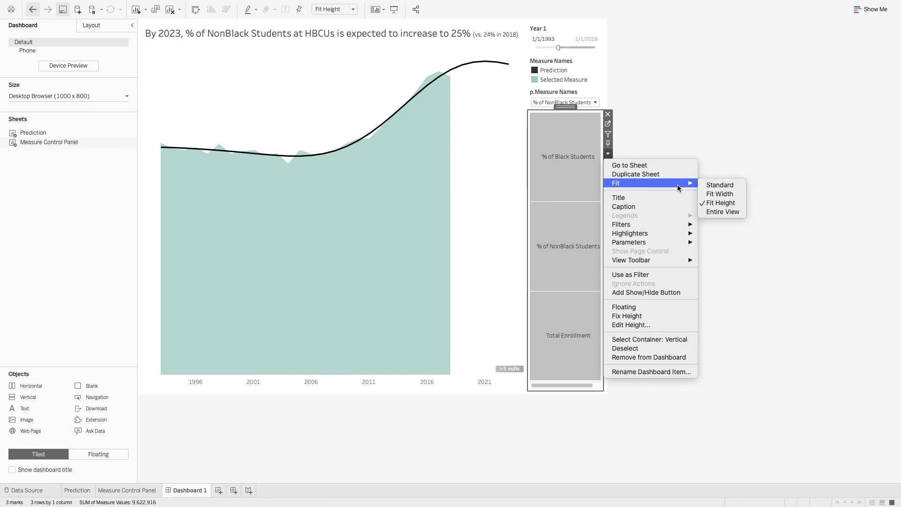
click(705, 184)
- Make the Measure Control Panel slightly taller on the dashboard and set its fit to Fit Width
drag(567, 162, 568, 174)
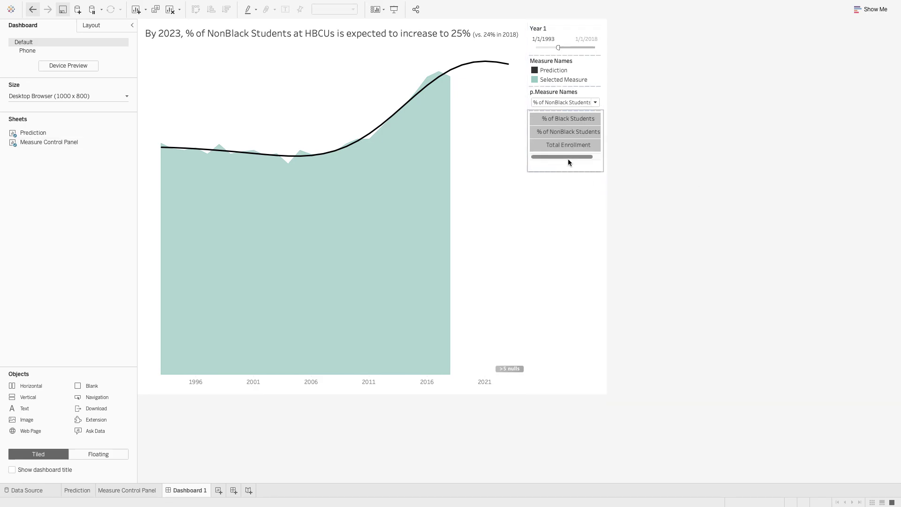
click(584, 163)
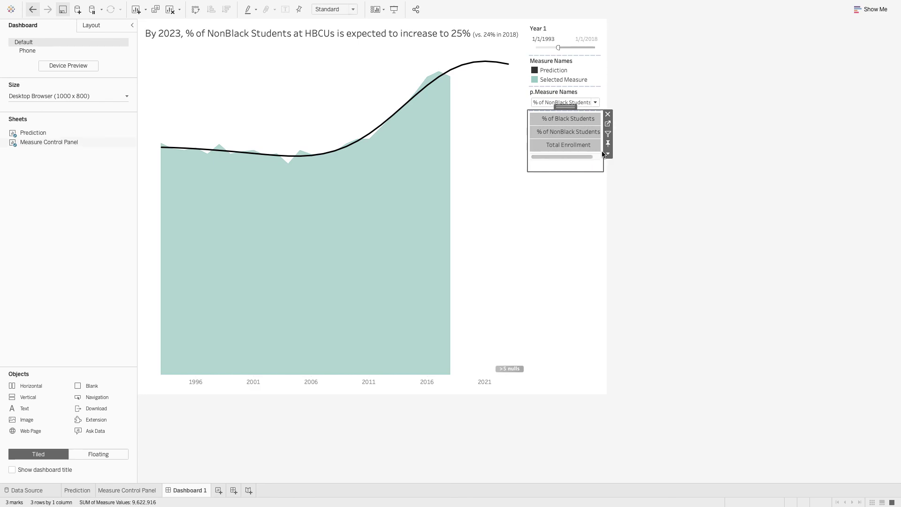
click(608, 154)
mouse_move(680, 183)
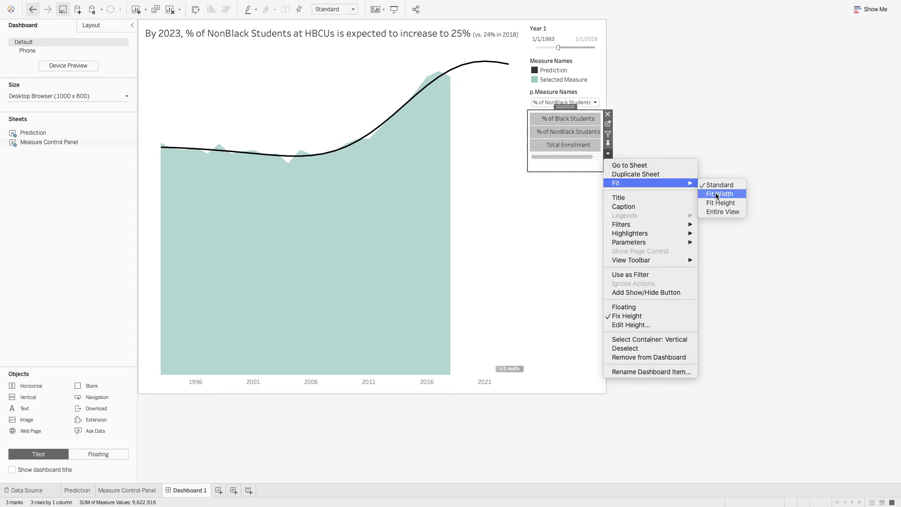
click(715, 194)
click(682, 190)
- Remove the p.Measure Names parameter control and the Year 1 filter from the dashboard
click(582, 72)
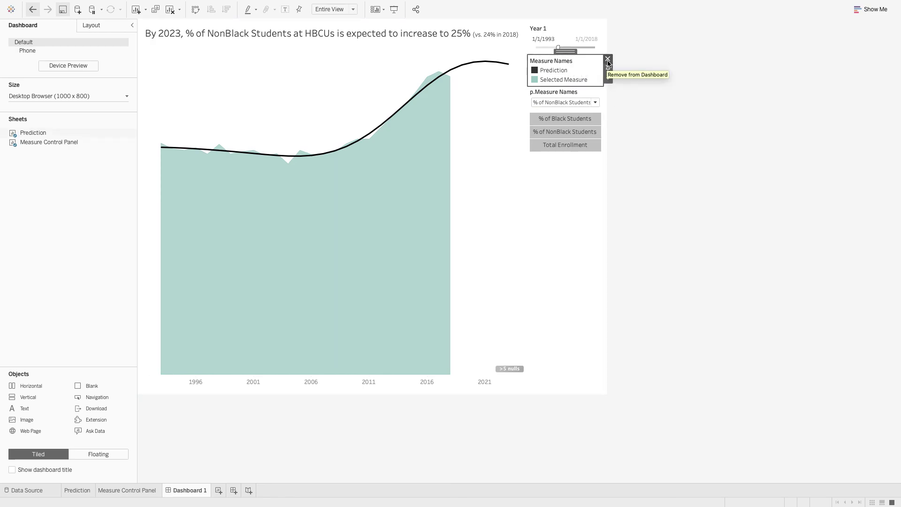
click(596, 89)
click(607, 90)
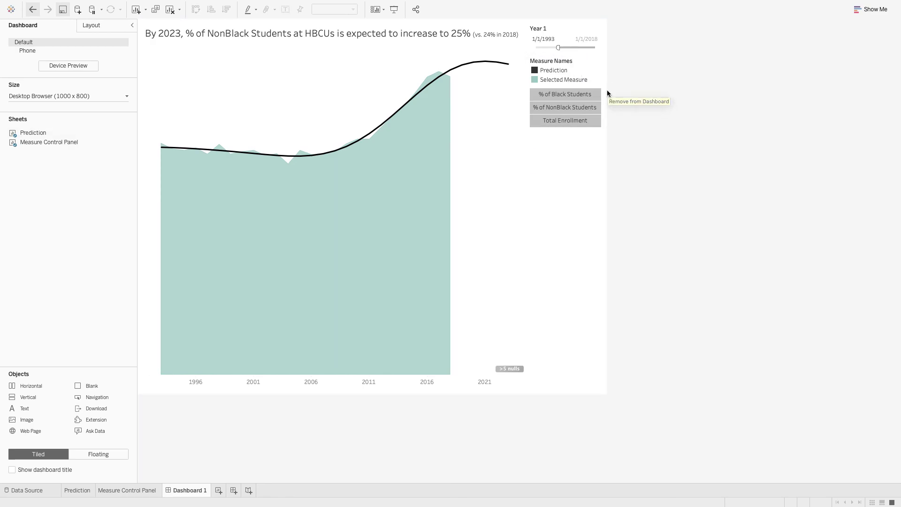
click(580, 28)
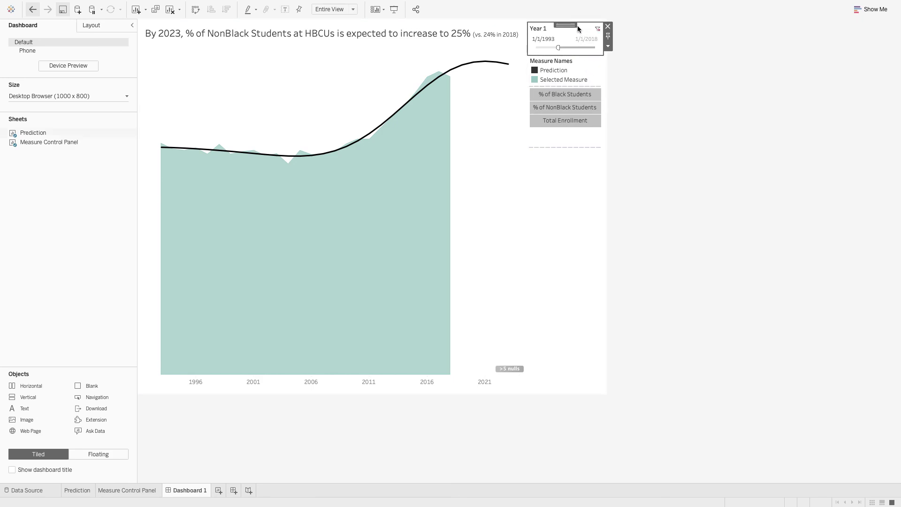
click(607, 27)
click(572, 148)
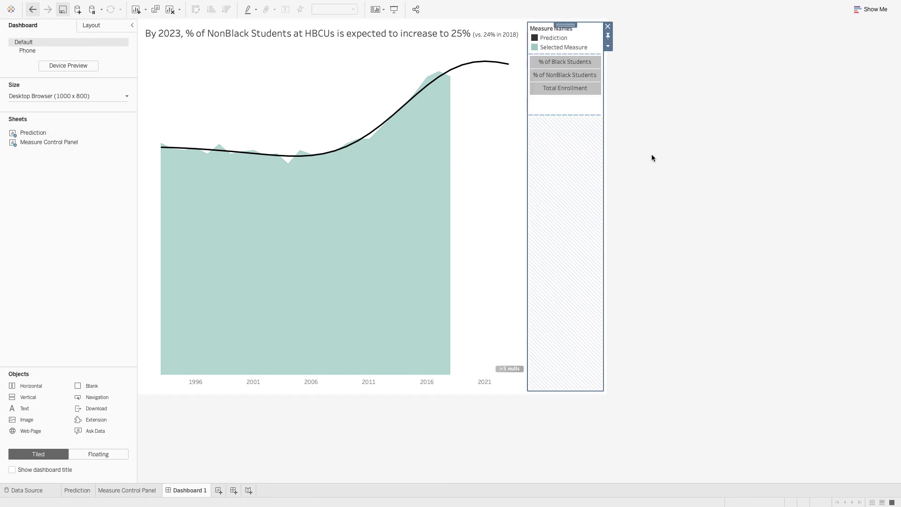
click(659, 142)
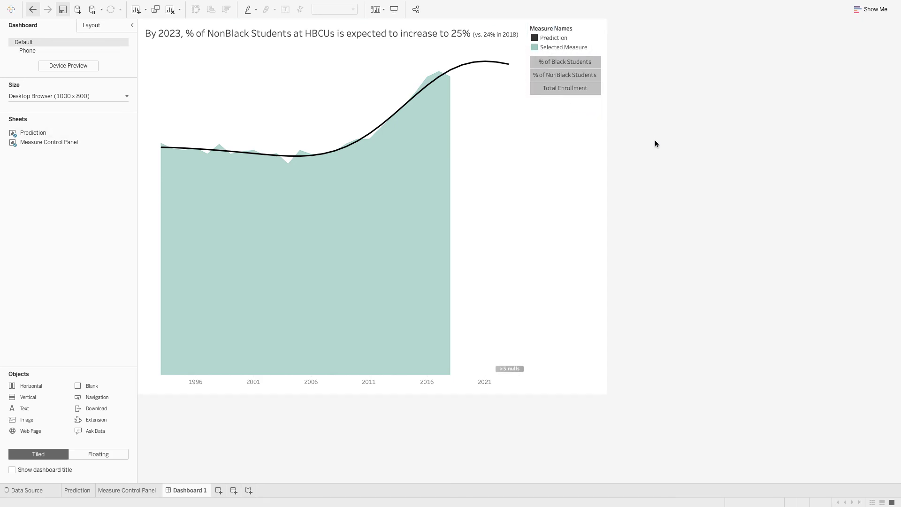
- Add a change-parameter dashboard action that runs on Select with only the Measure Control Panel as its source sheet
click(156, 6)
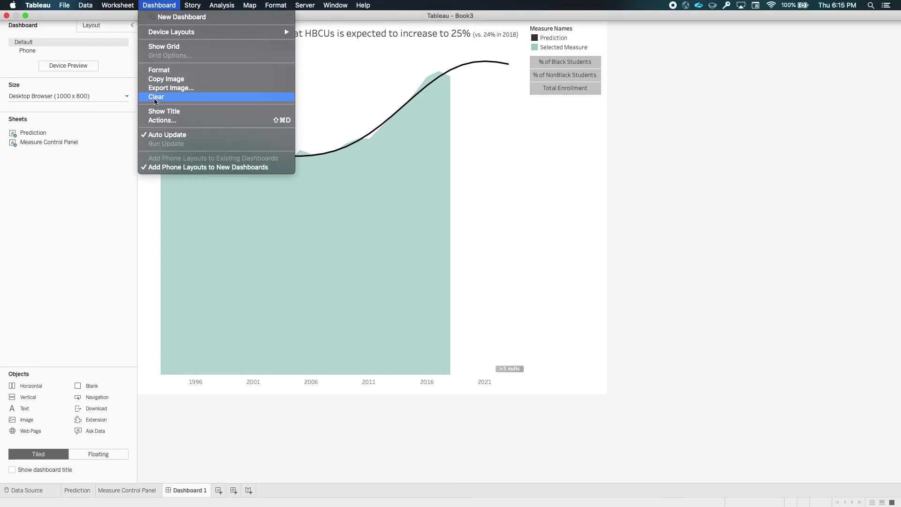
click(159, 123)
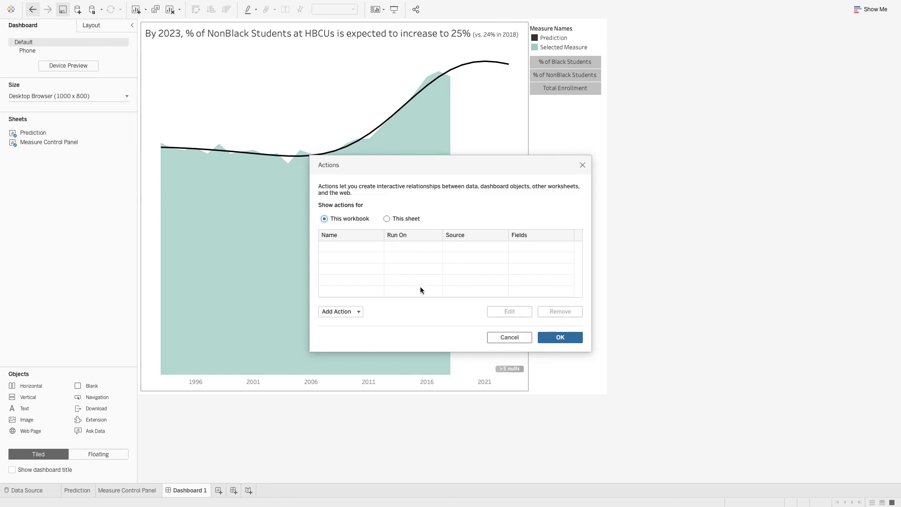
click(344, 311)
click(350, 290)
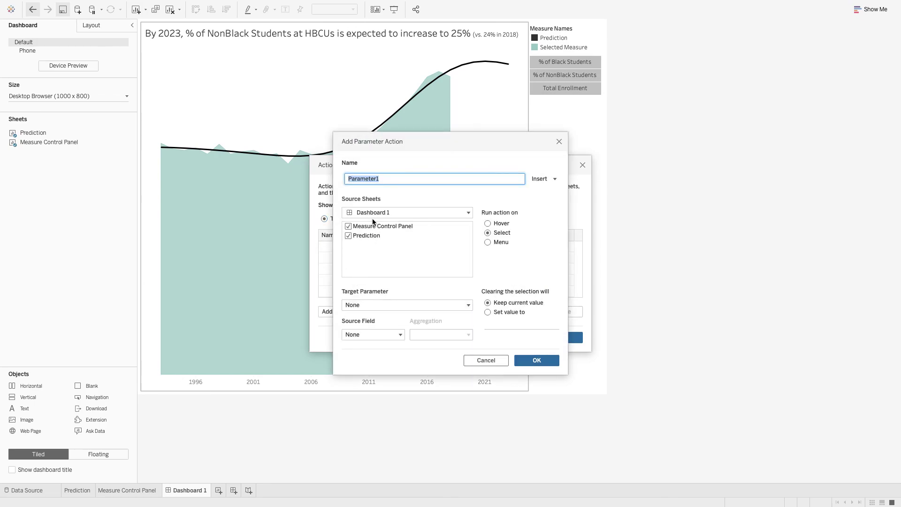
click(349, 236)
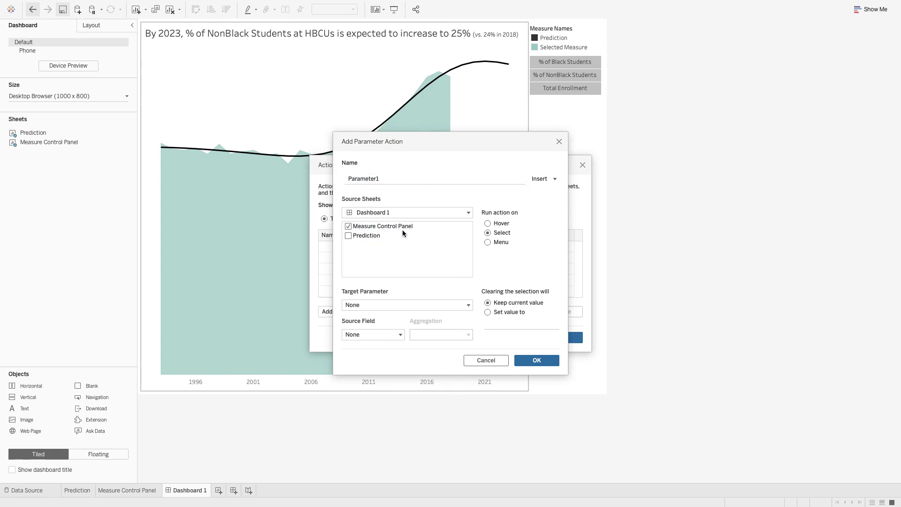
- Set the action's target parameter to p.Measure Names and its source field to Measure Names, and save the action
click(387, 305)
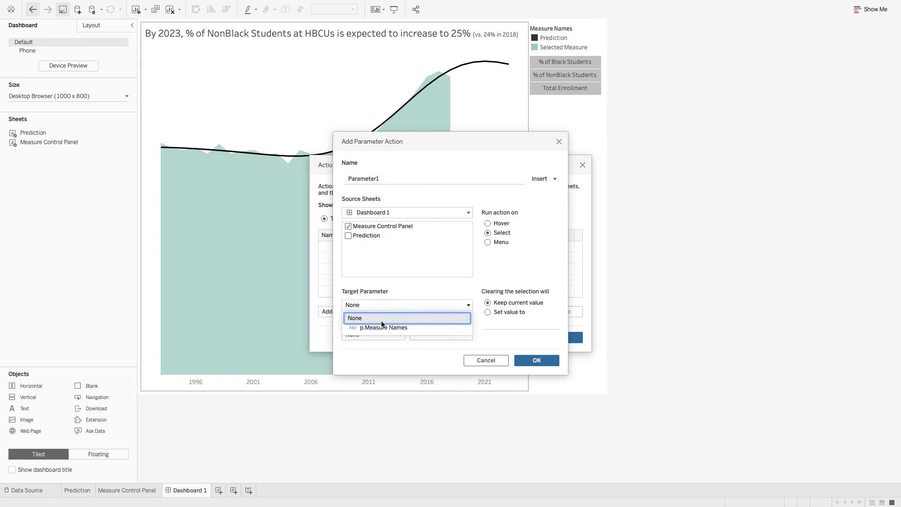
click(380, 325)
click(380, 333)
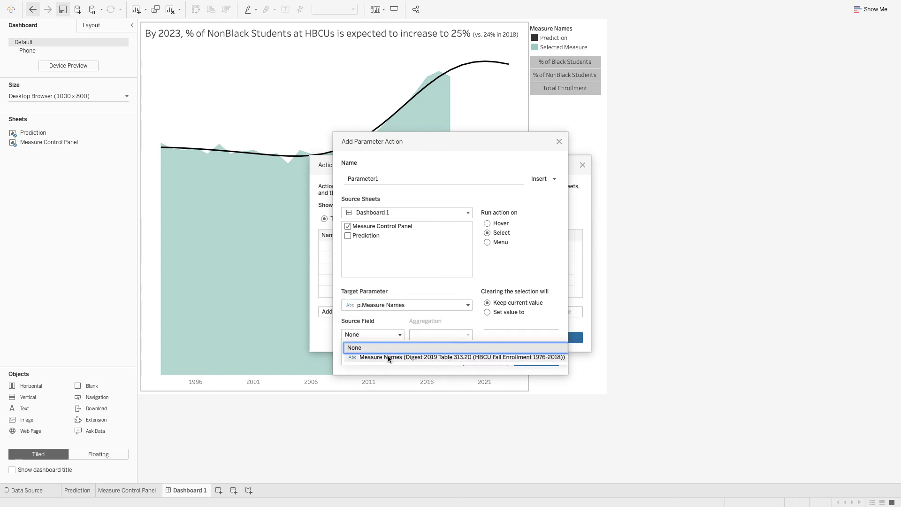
click(388, 356)
click(528, 365)
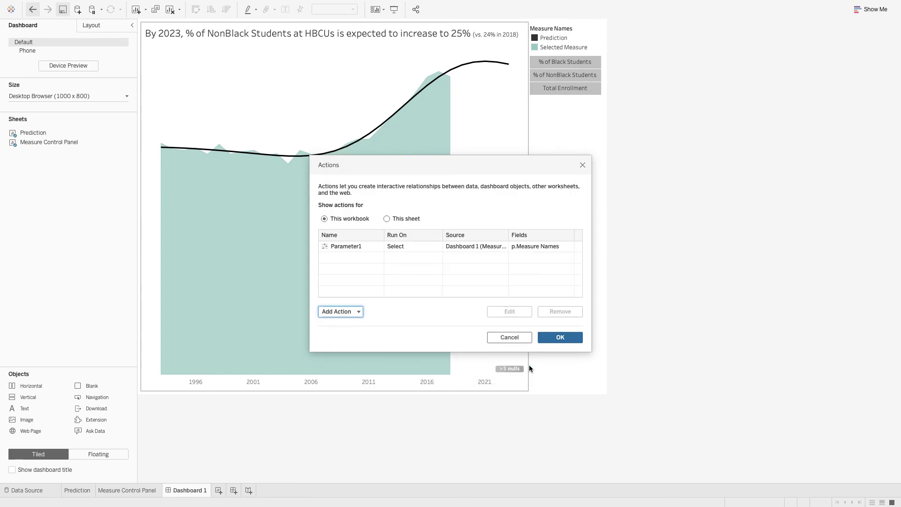
click(560, 338)
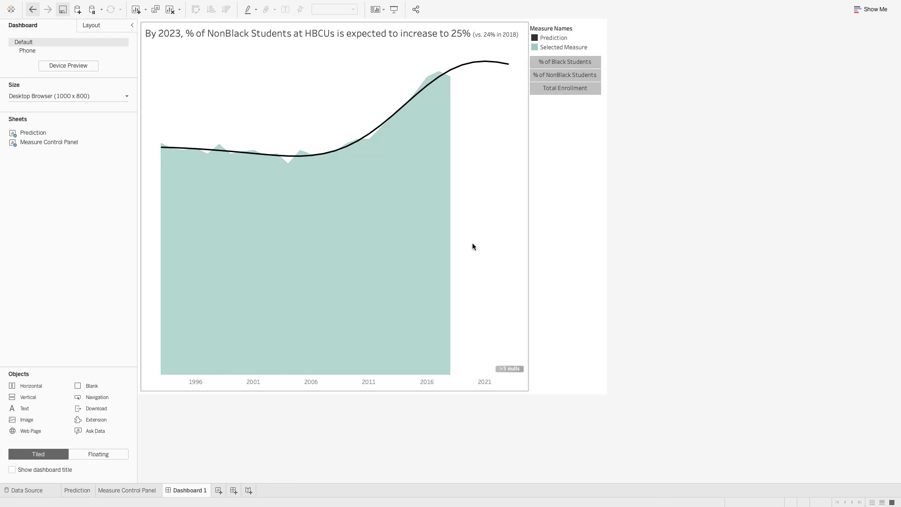
- Test the parameter action by choosing % of NonBlack Students, Total Enrollment and % of Black Students in the Measure Control Panel
click(571, 77)
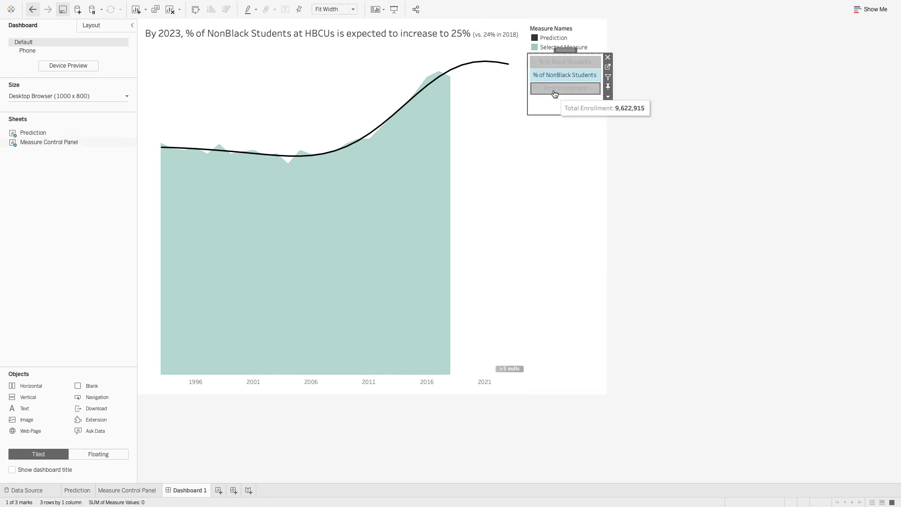
click(555, 90)
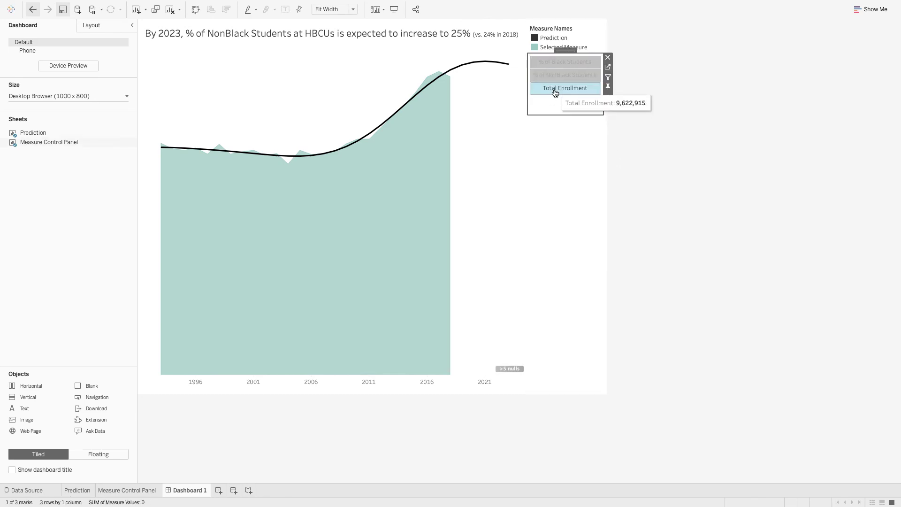
click(556, 66)
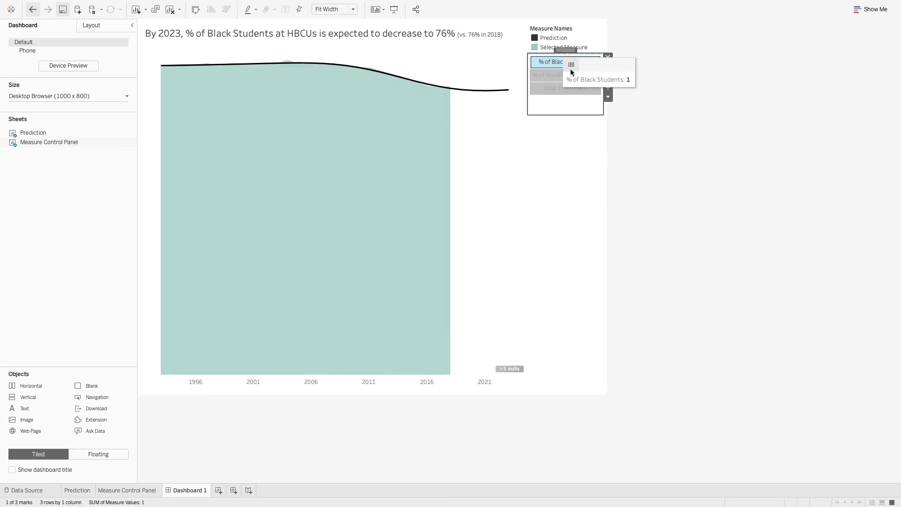
click(708, 236)
mouse_move(446, 196)
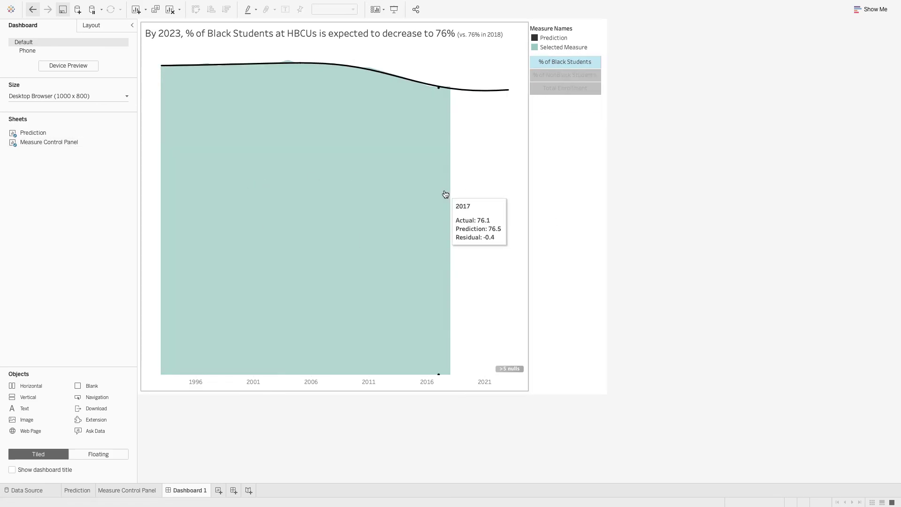